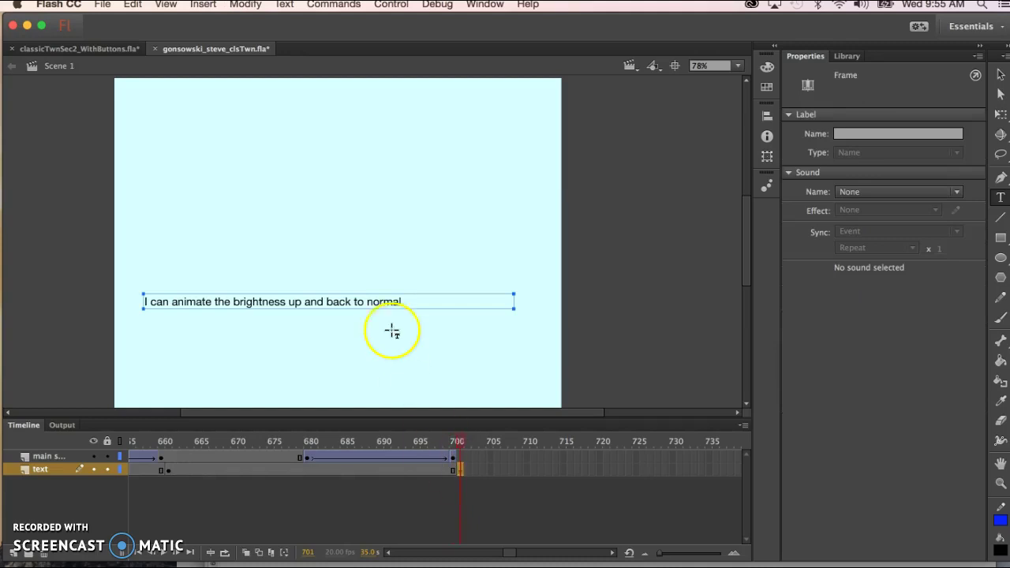
Delete "and back to normal" from the brightness caption at frame 661 of the text layer.
left_click_drag(401, 300, 309, 302)
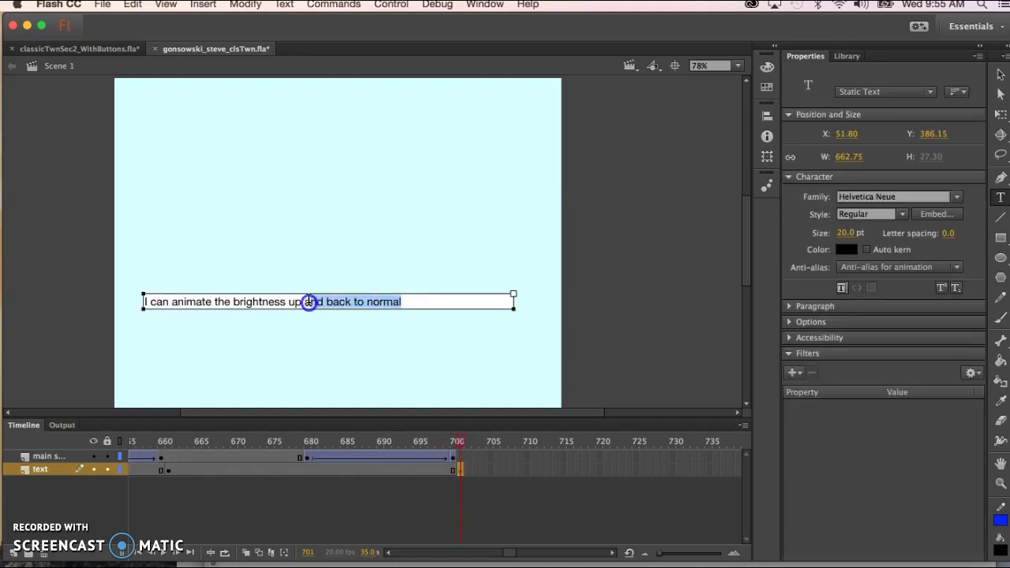
left_click(169, 470)
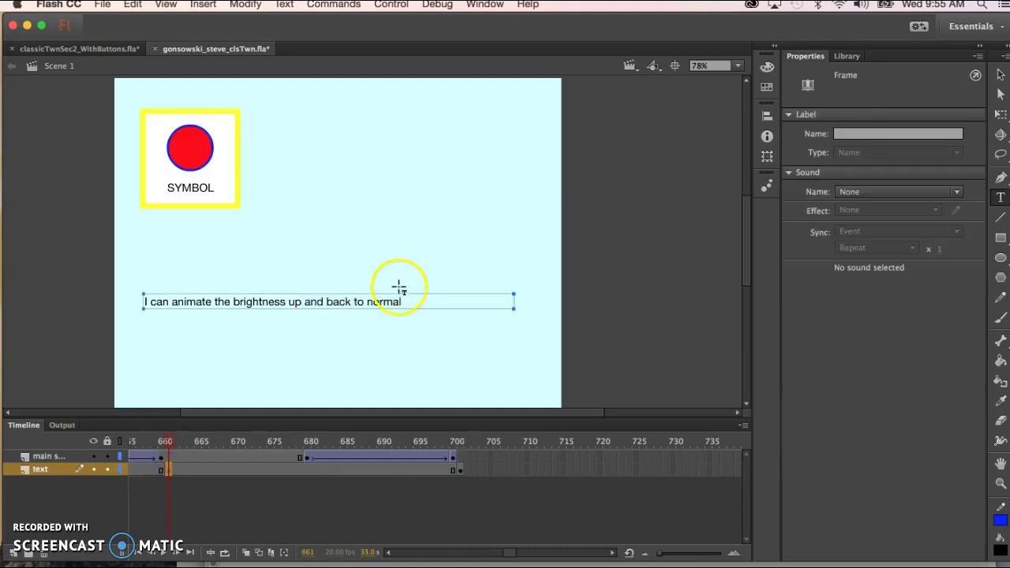
left_click_drag(402, 301, 307, 301)
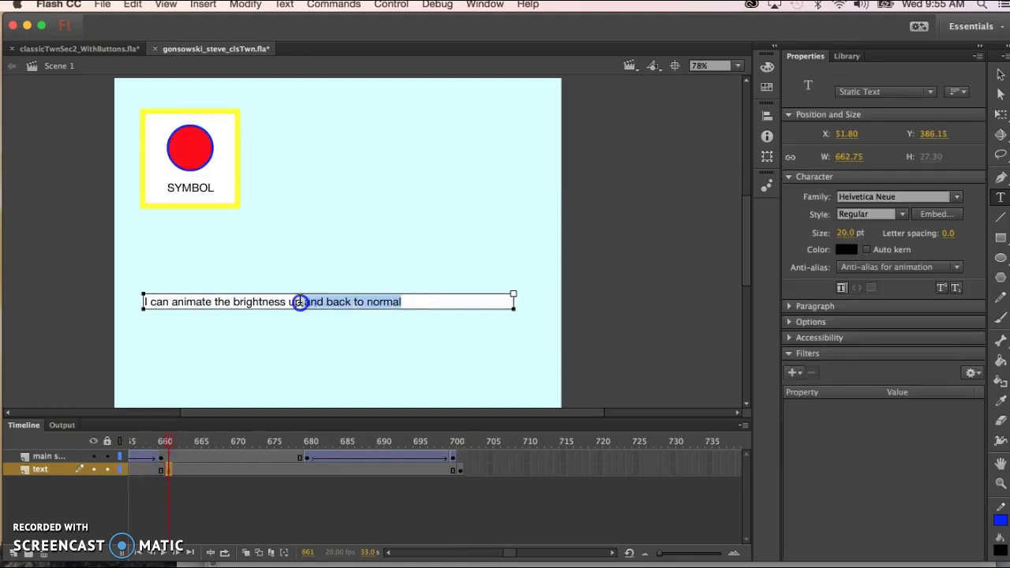
key("BackSpace")
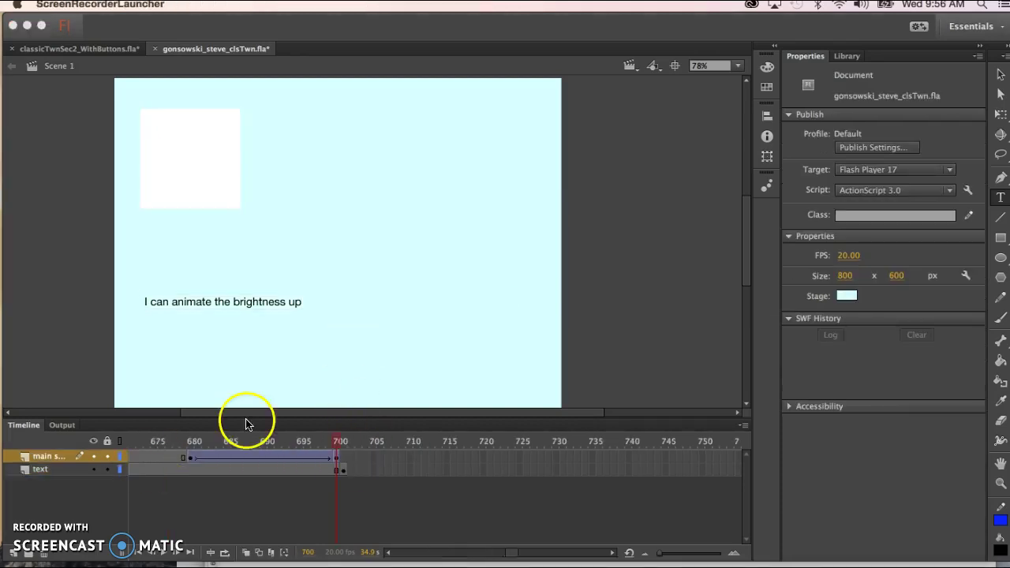
Insert keyframes at frames 720 and 740 on the main symbol layer.
left_click(337, 459)
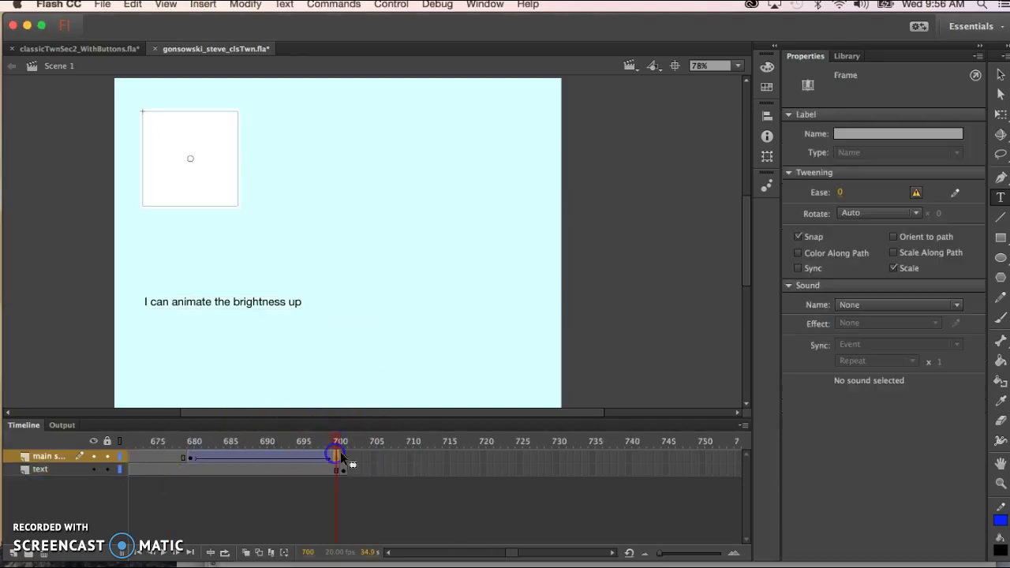
left_click(483, 458)
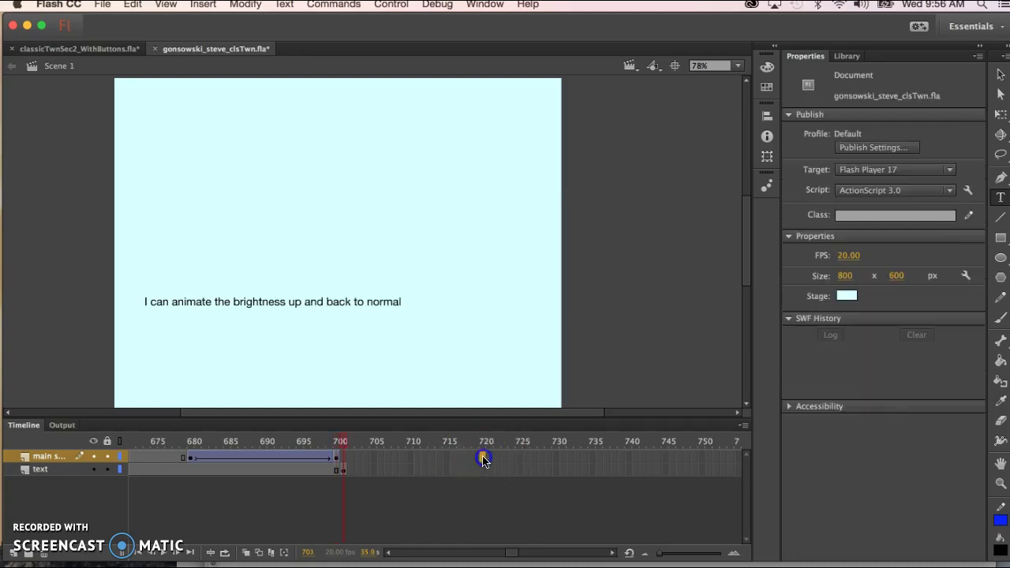
left_click(484, 459)
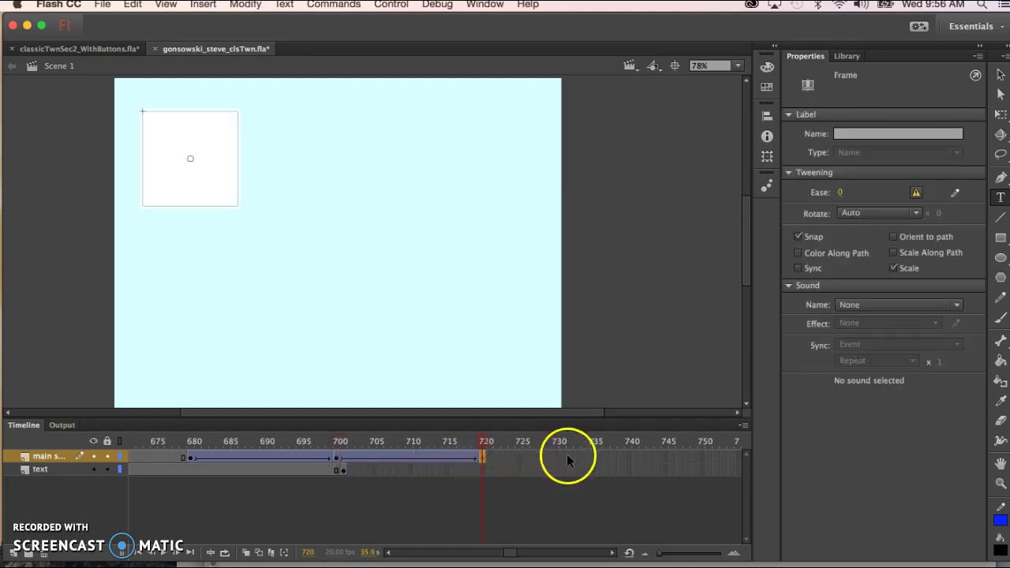
left_click(628, 457)
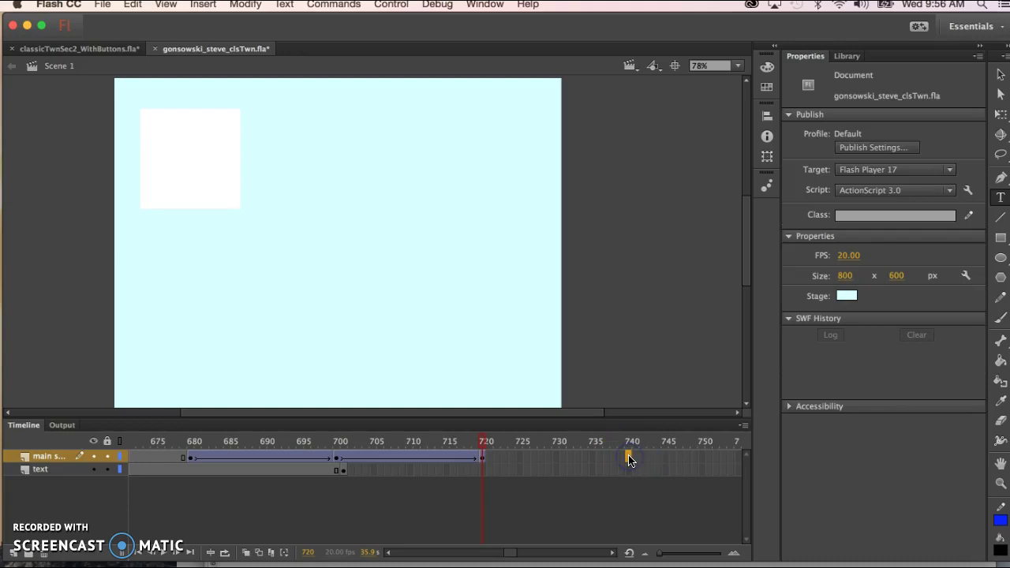
key("F6")
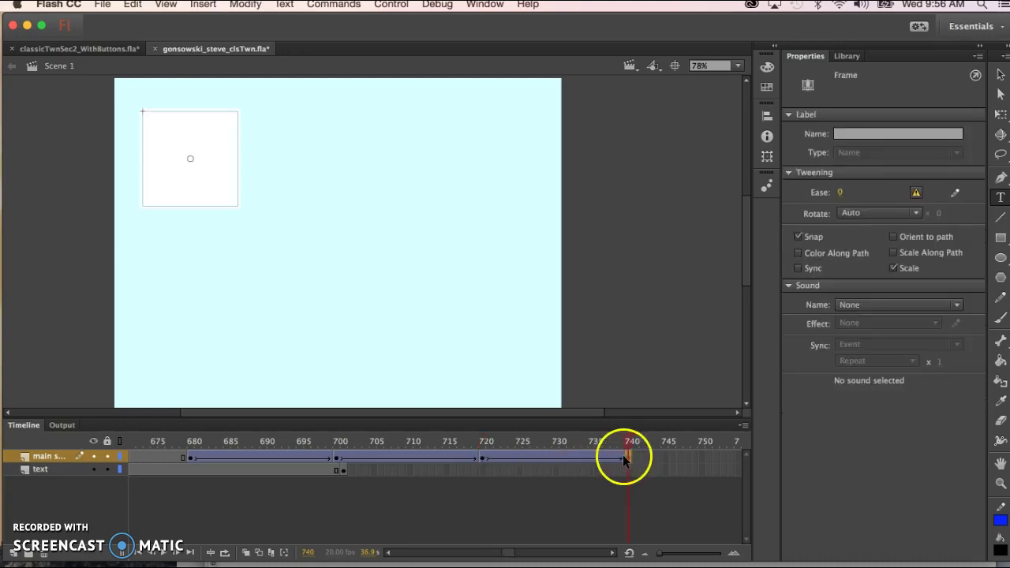
left_click(568, 443)
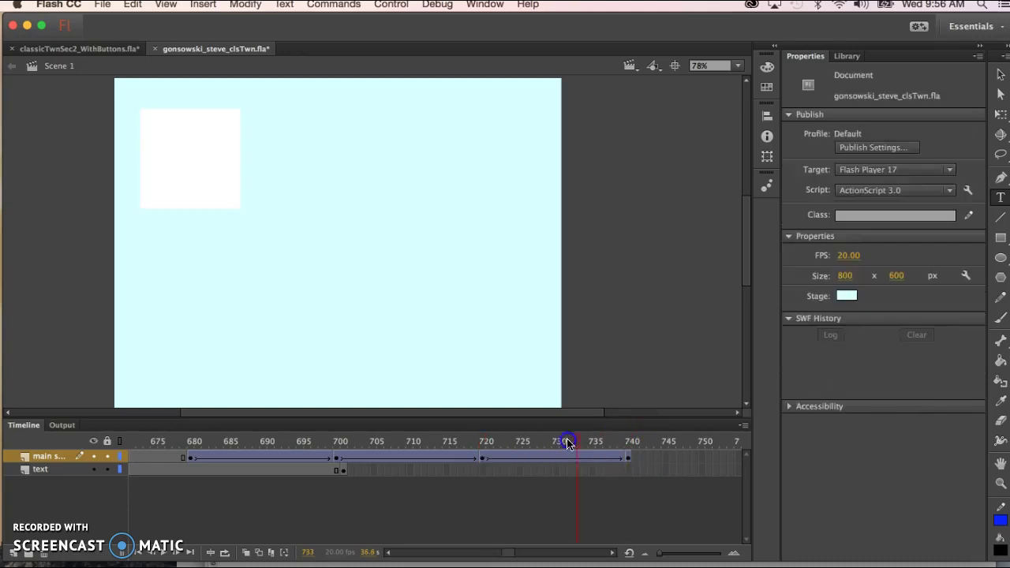
Set the symbol instance's brightness to 0% at frame 740.
left_click(629, 457)
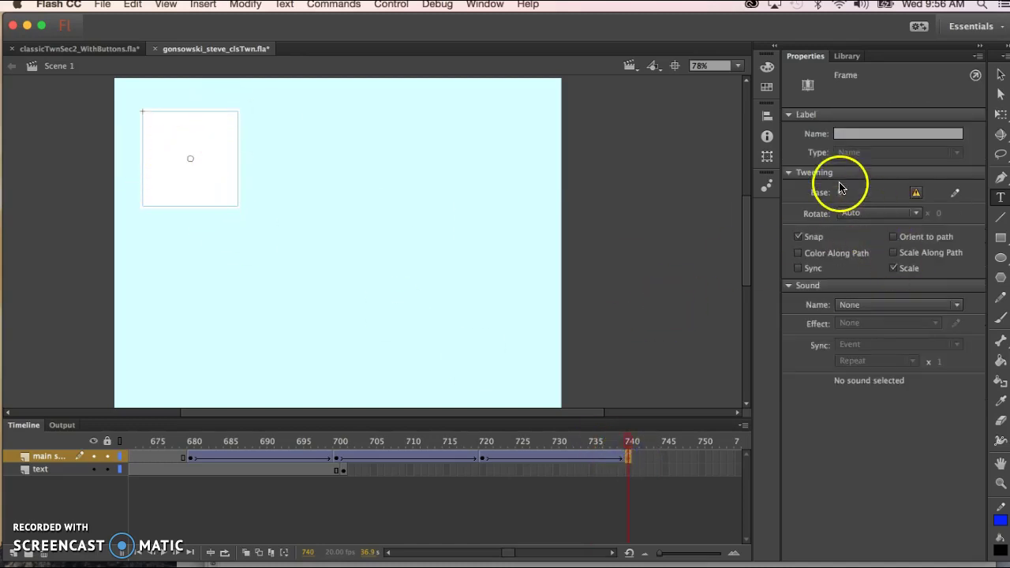
left_click(1000, 77)
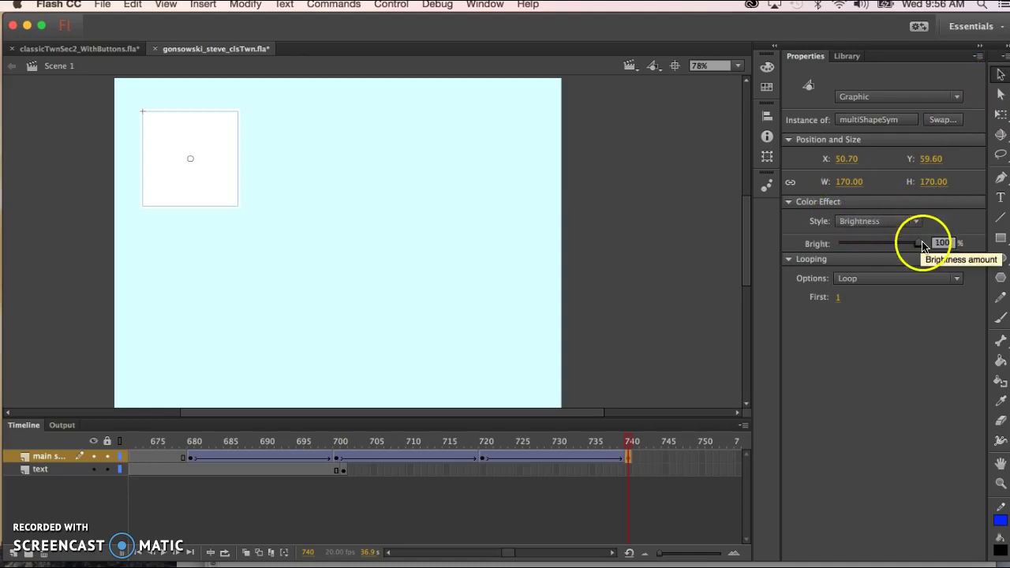
left_click_drag(922, 245, 876, 247)
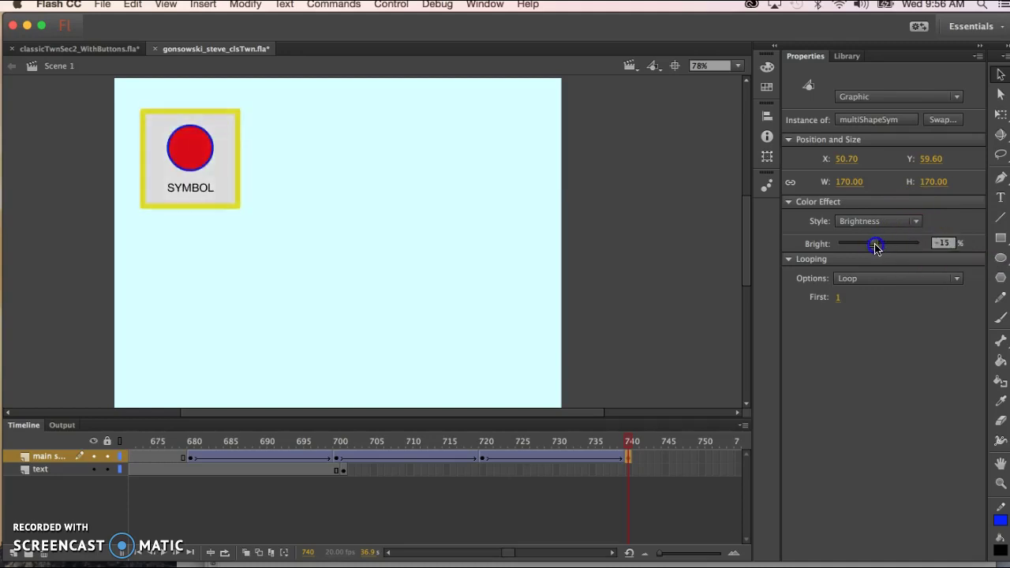
left_click(935, 243)
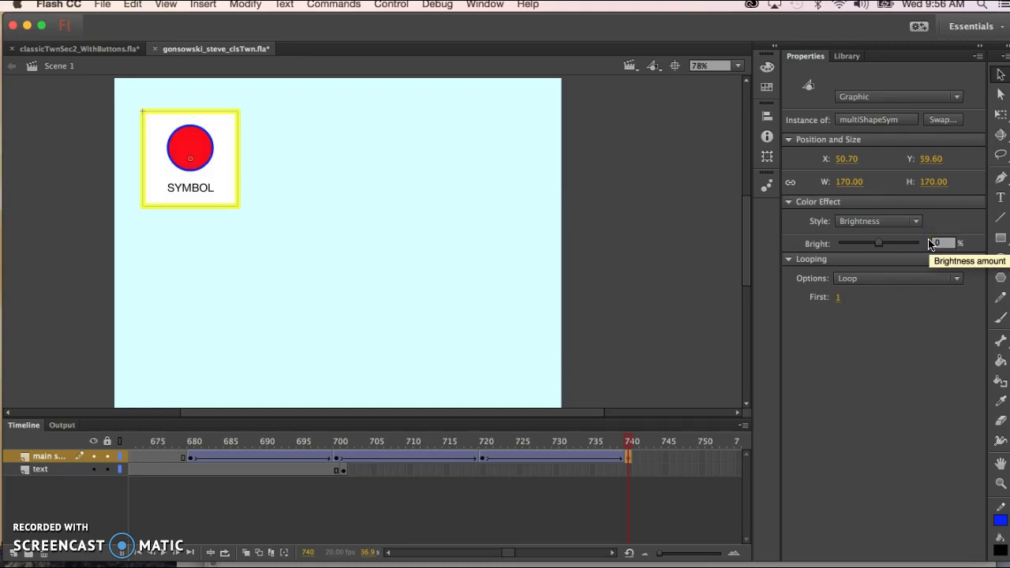
Remove the tween between frames 700 and 720 on the main symbol layer.
left_click(430, 457)
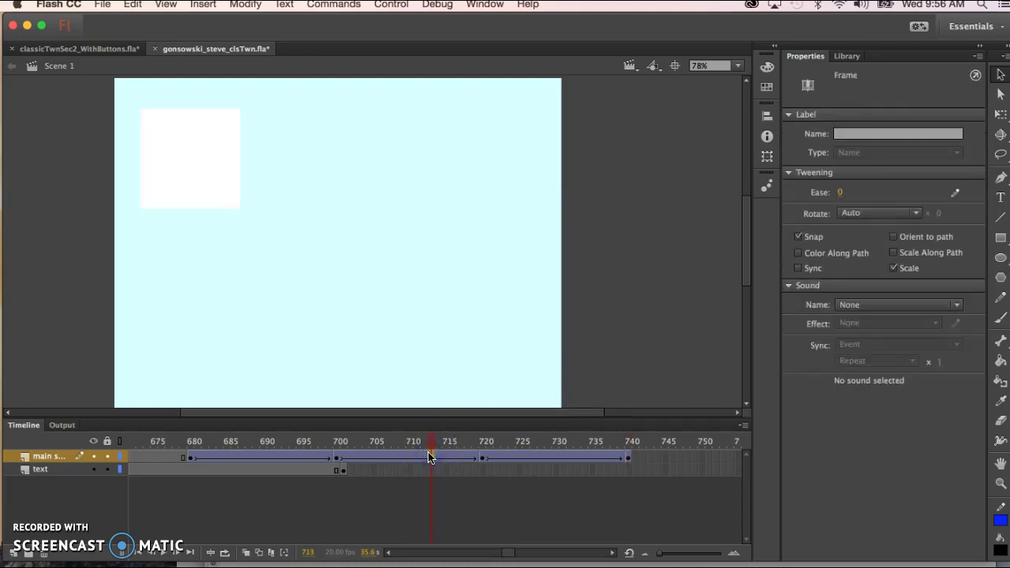
right_click(430, 456)
left_click(499, 228)
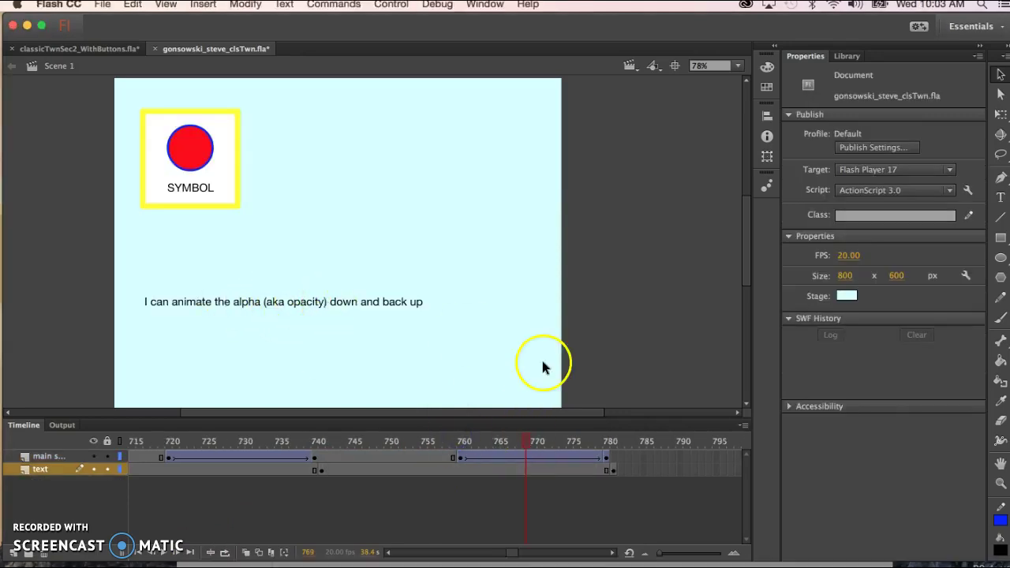
Change the symbol instance's color effect at frame 780 to Alpha at 0% and preview the fade.
left_click_drag(587, 440, 607, 440)
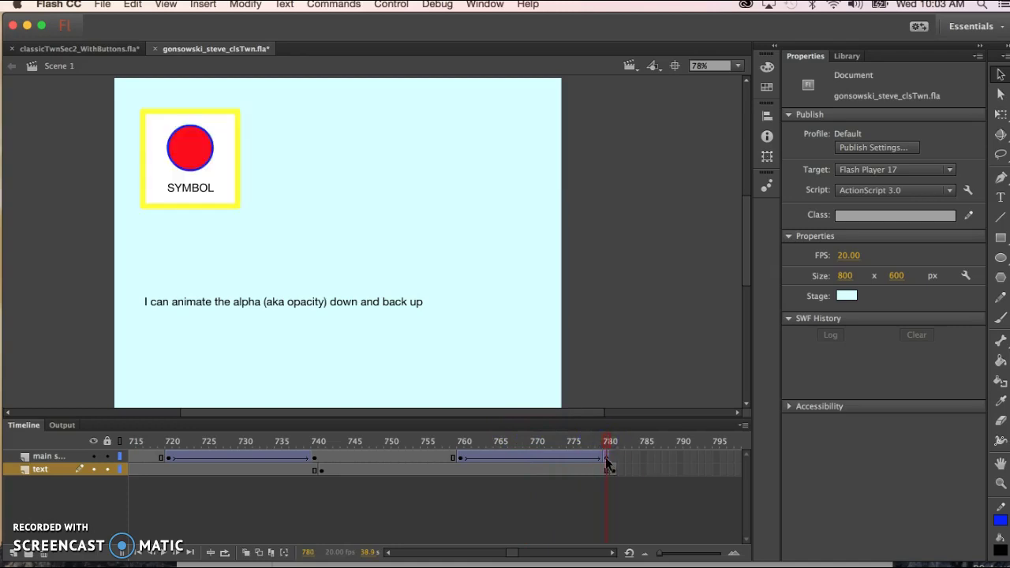
left_click(605, 458)
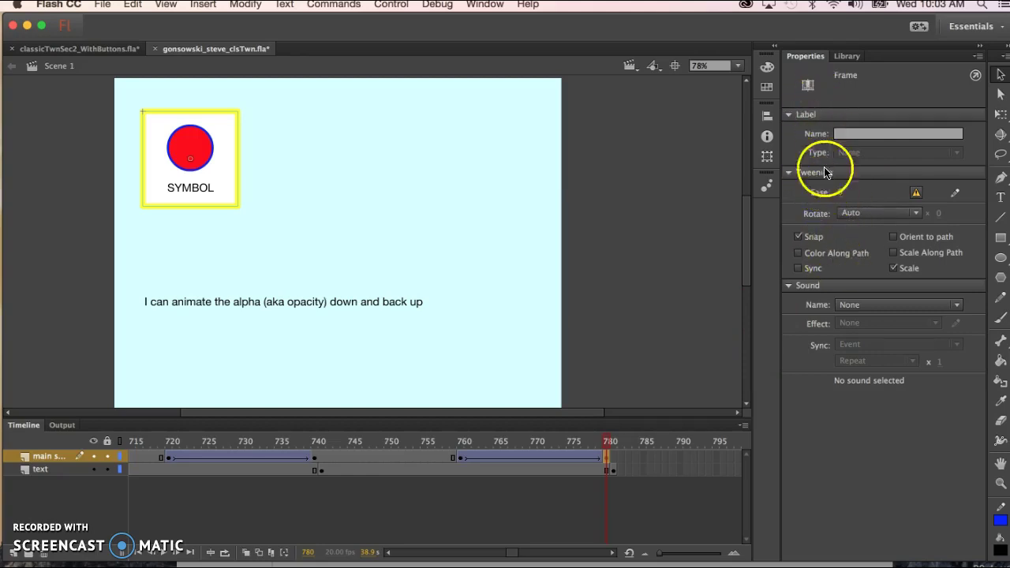
left_click(999, 75)
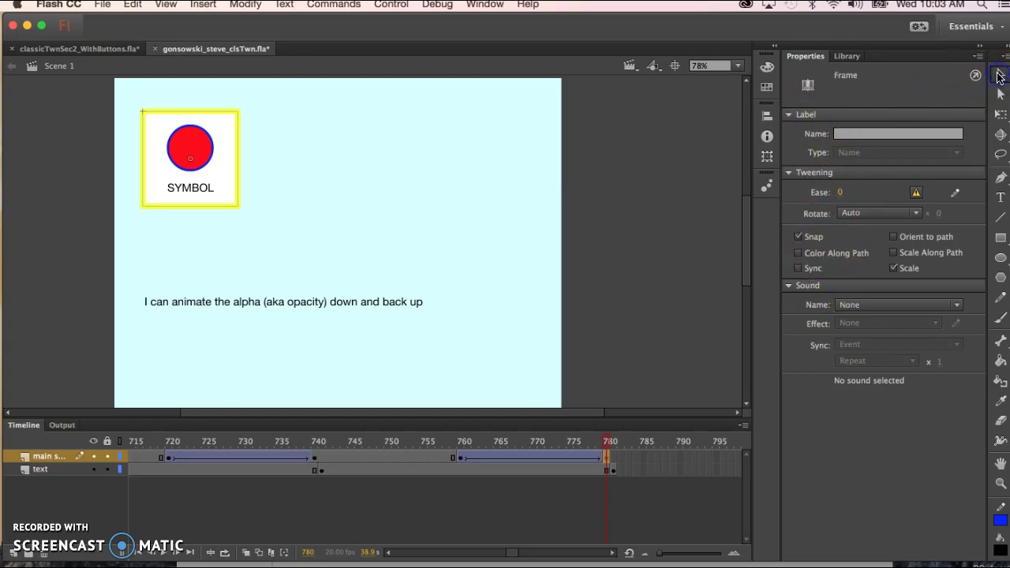
left_click(224, 147)
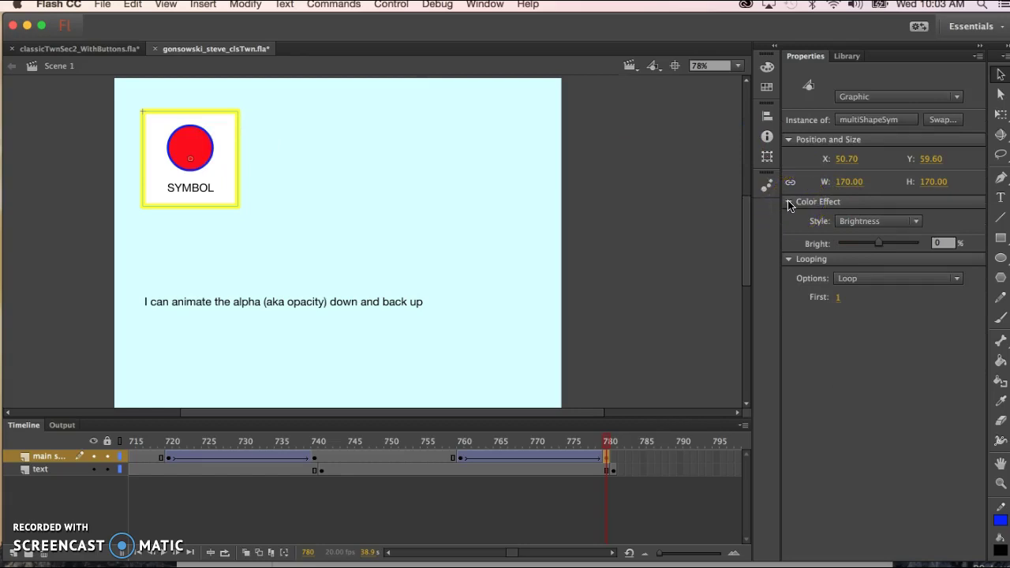
left_click(916, 224)
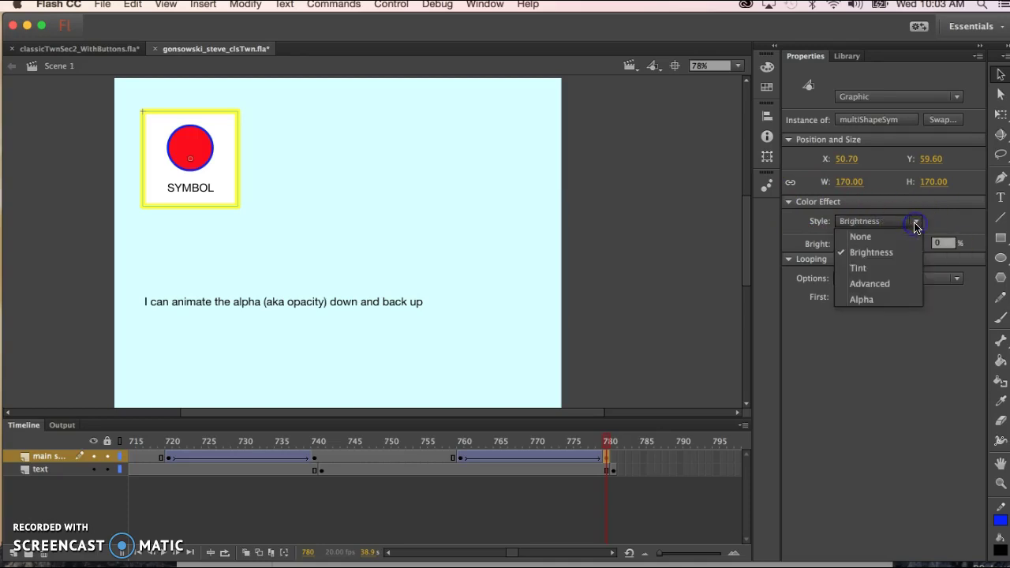
left_click(867, 301)
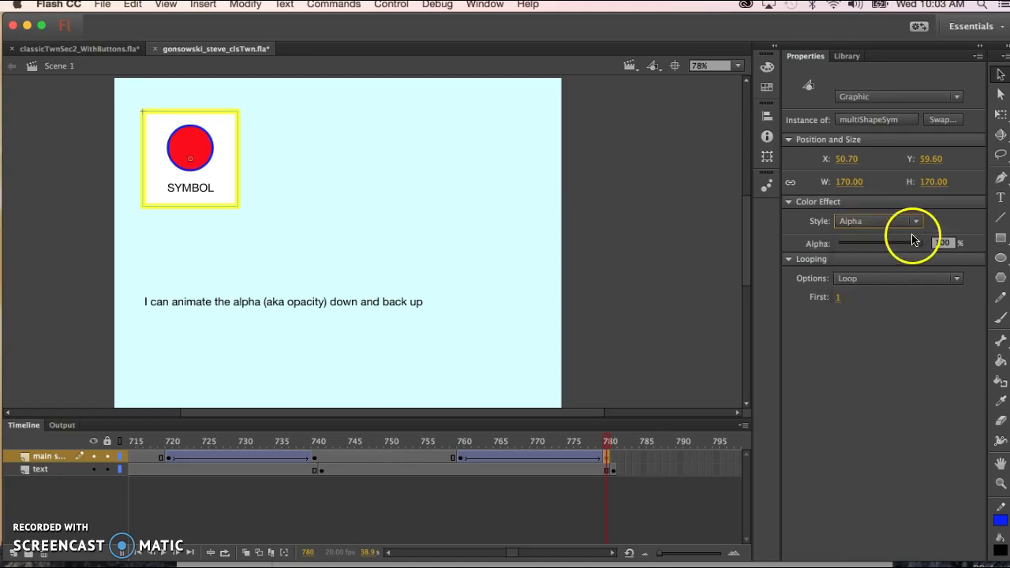
left_click_drag(918, 243, 827, 248)
mouse_move(607, 443)
left_mouse_down()
mouse_move(424, 445)
mouse_move(598, 451)
left_mouse_up()
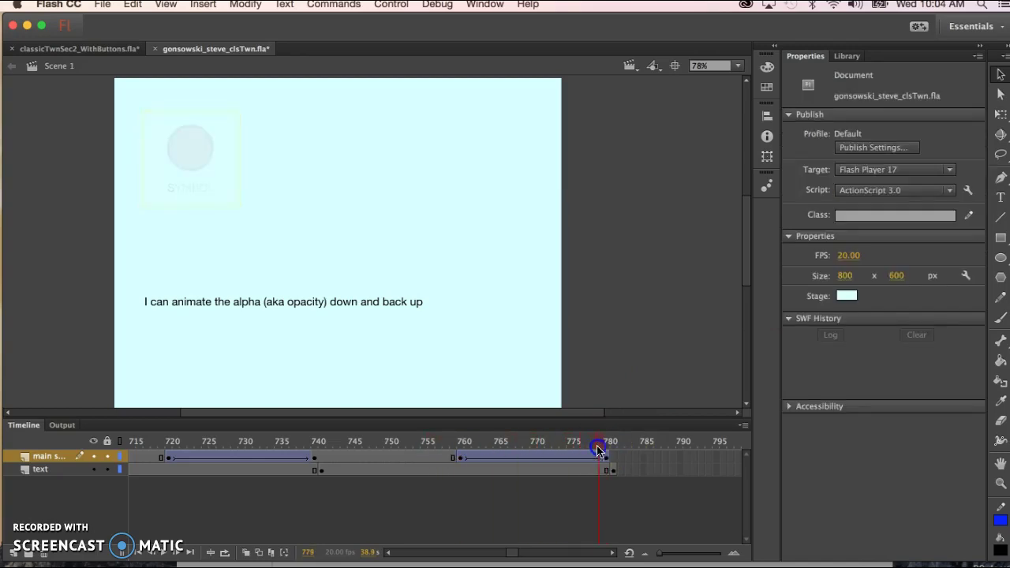
Delete "and back up" from the alpha caption at frame 741 of the text layer.
left_click(322, 471)
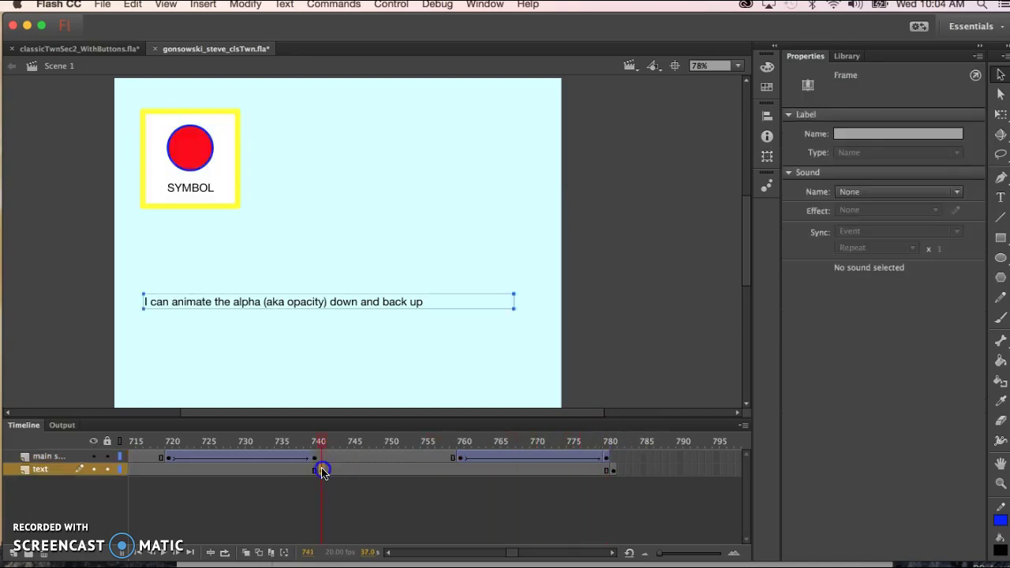
left_click(615, 472)
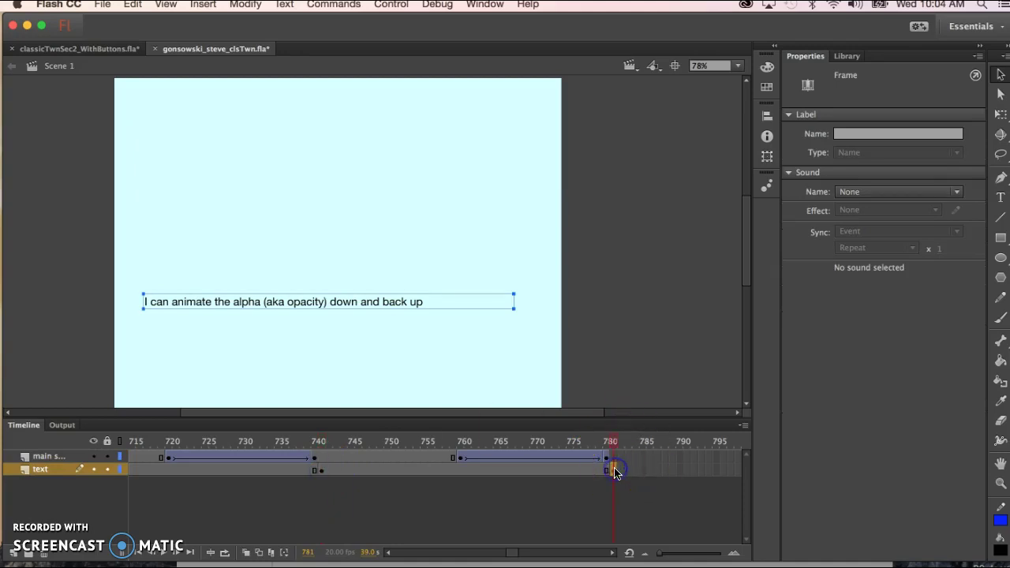
left_click(322, 472)
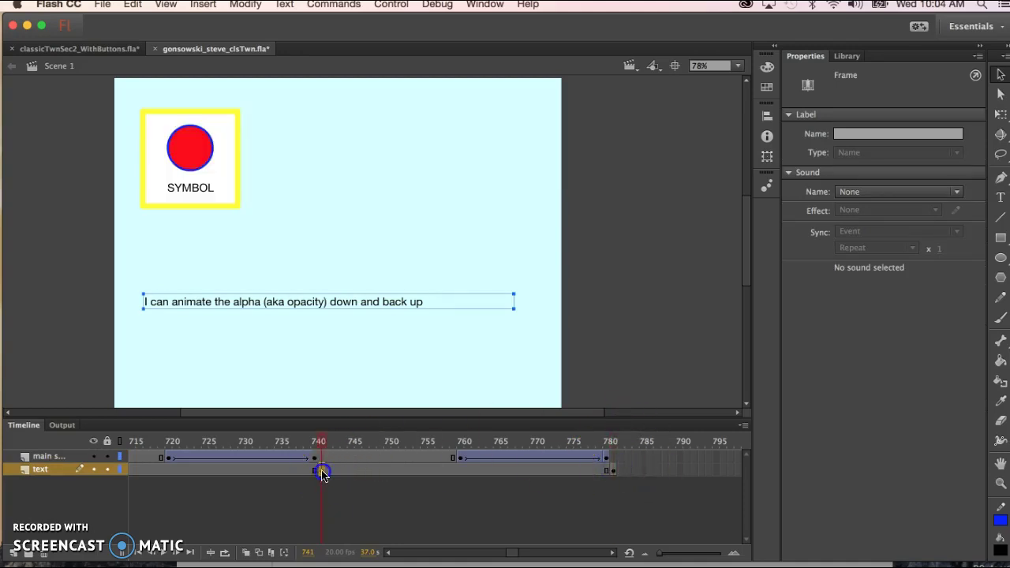
double_click(427, 303)
left_click_drag(427, 303, 373, 300)
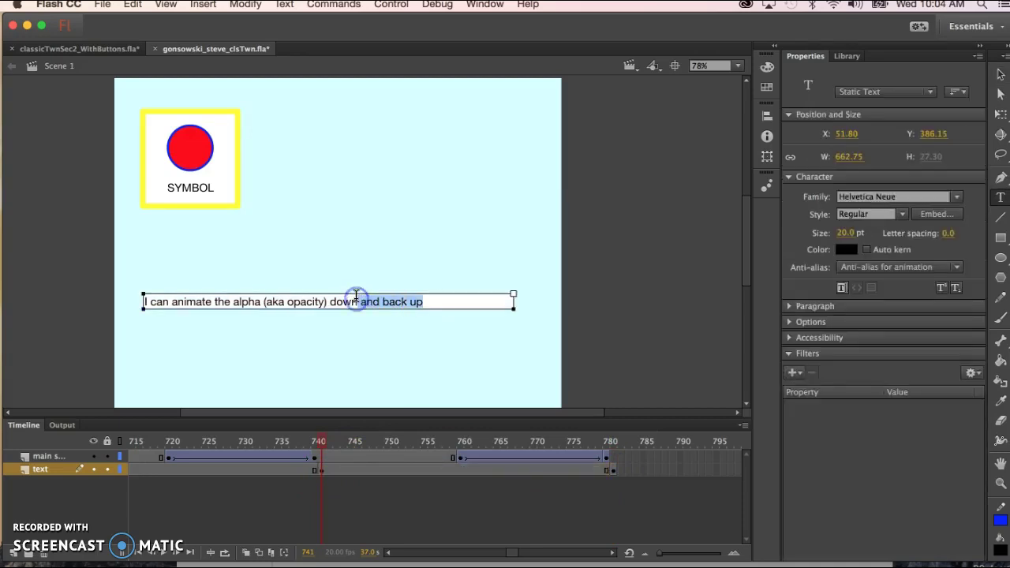
key("BackSpace")
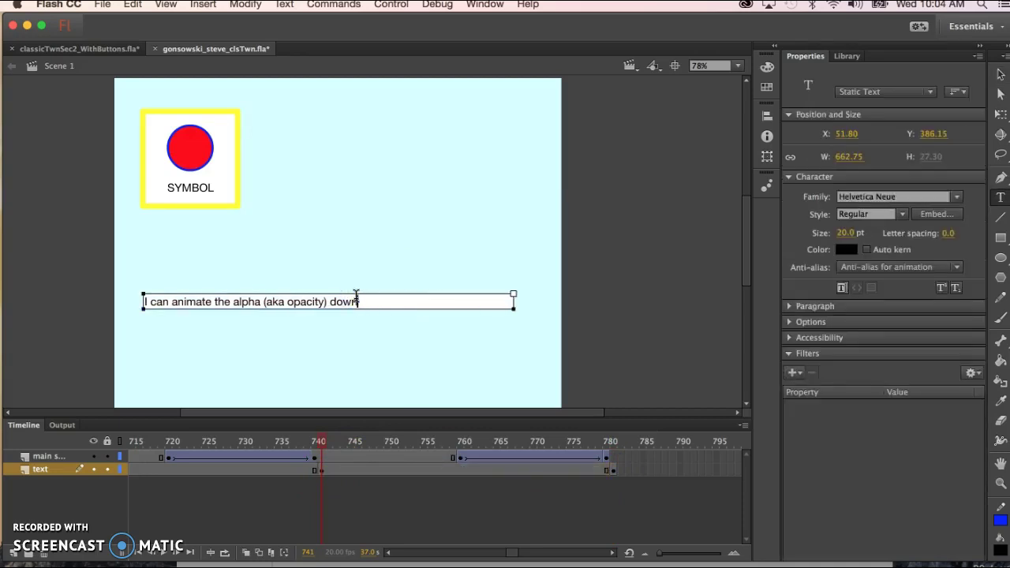
Insert a keyframe at frame 800 on the main symbol layer.
left_click(612, 471)
scroll(541, 486, "right", 3)
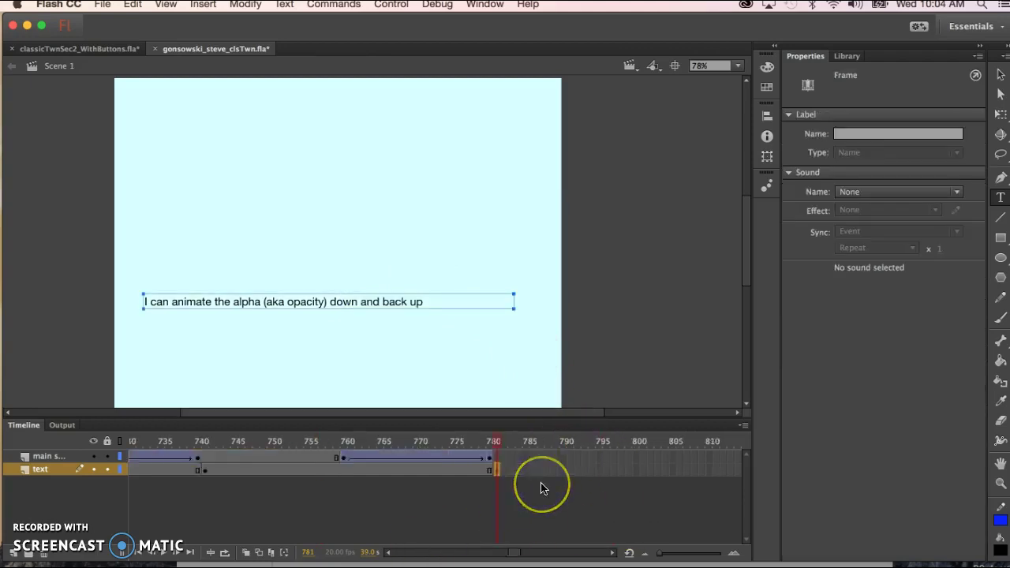
scroll(541, 487, "right", 3)
left_click(460, 455)
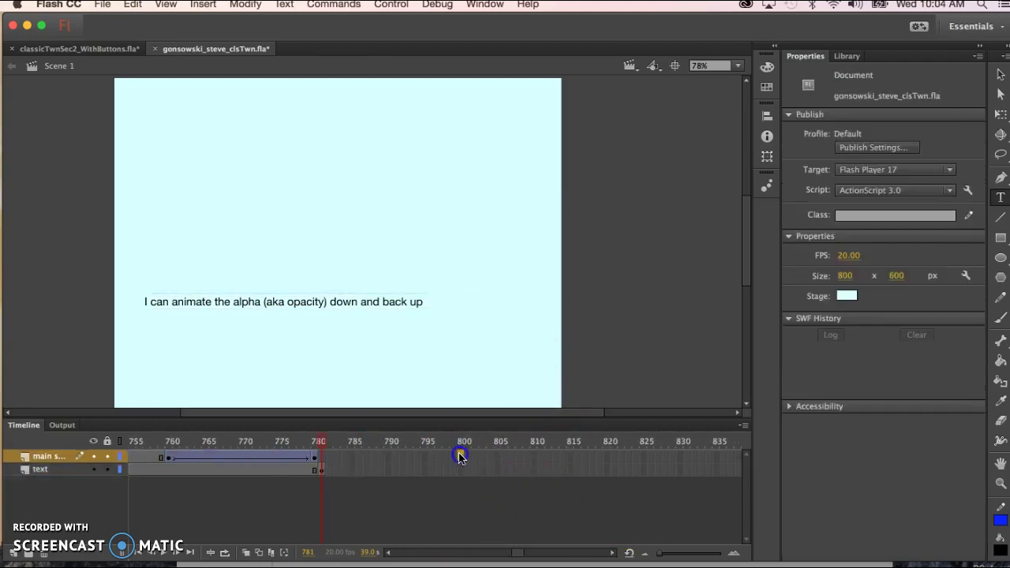
key("F6")
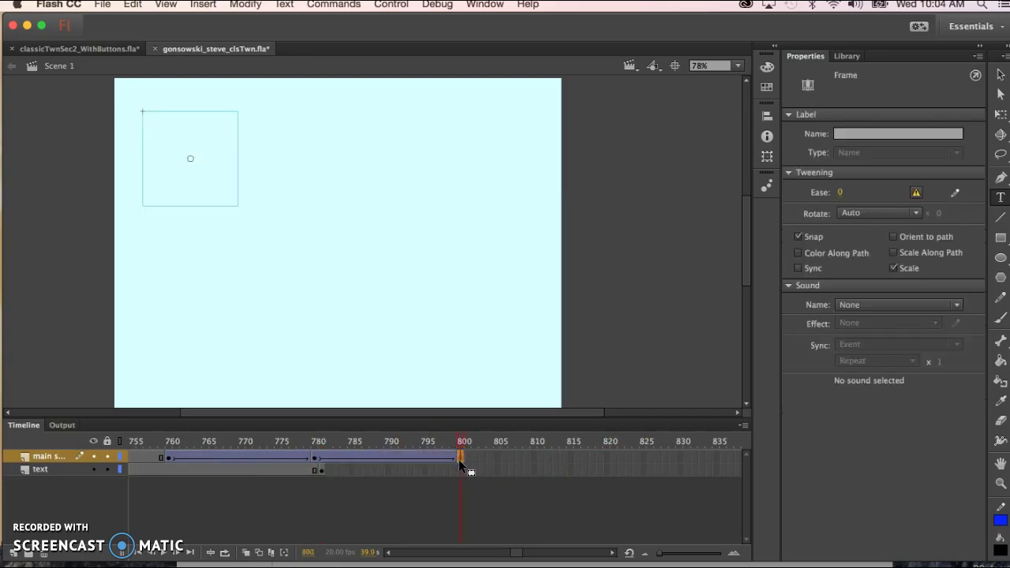
Insert a keyframe at frame 820 on the main symbol layer and set the symbol's alpha to 100% there.
left_click(609, 457)
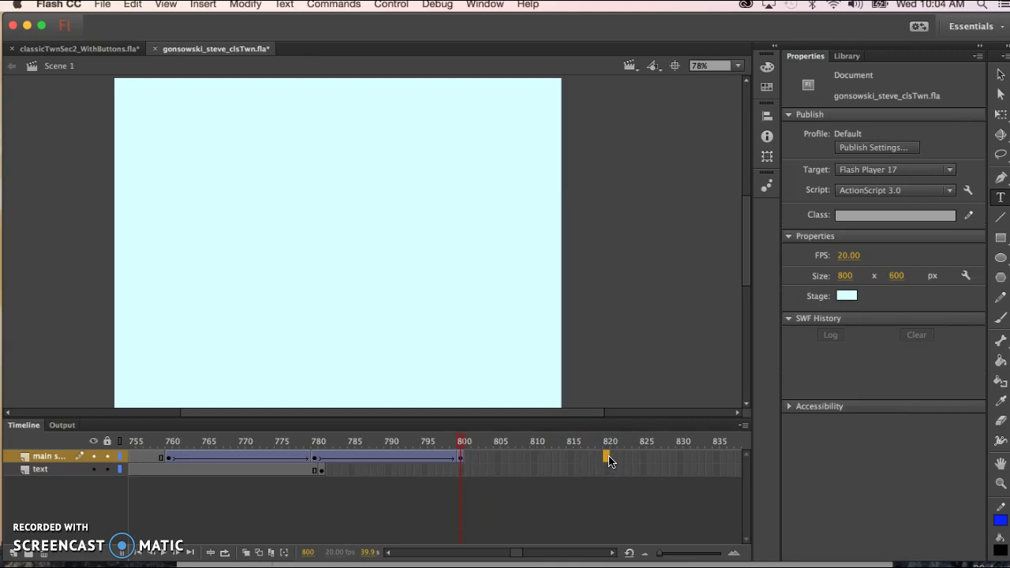
key("F6")
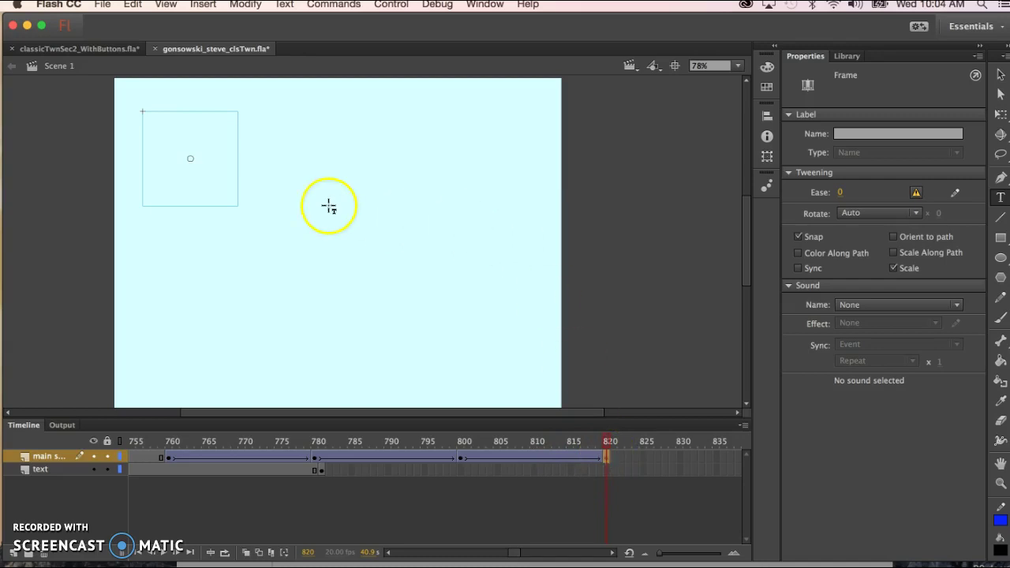
left_click(998, 75)
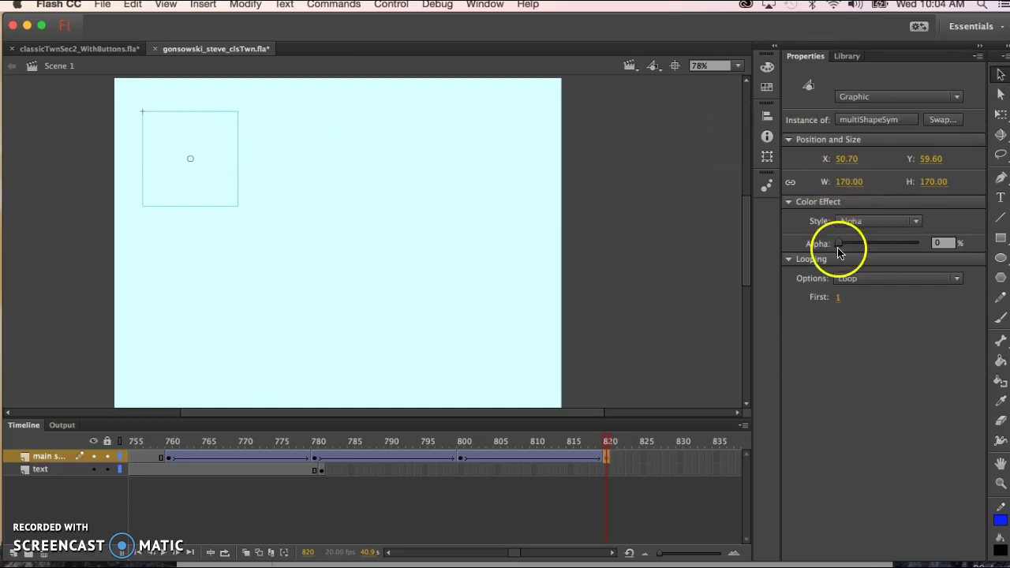
left_click_drag(839, 242, 961, 246)
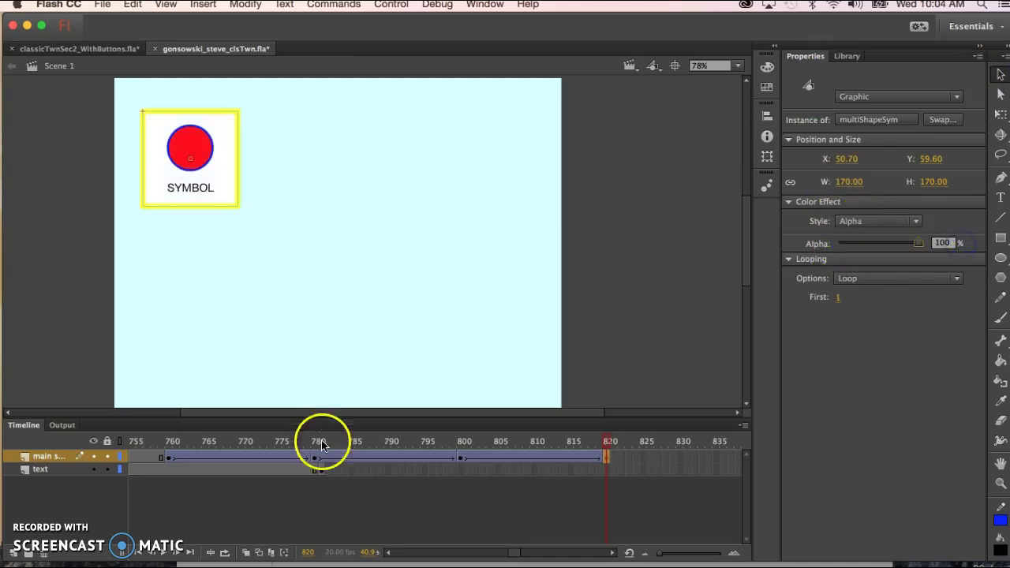
Remove the classic tween between frames 780 and 800 on the main symbol layer and preview the hold.
right_click(390, 456)
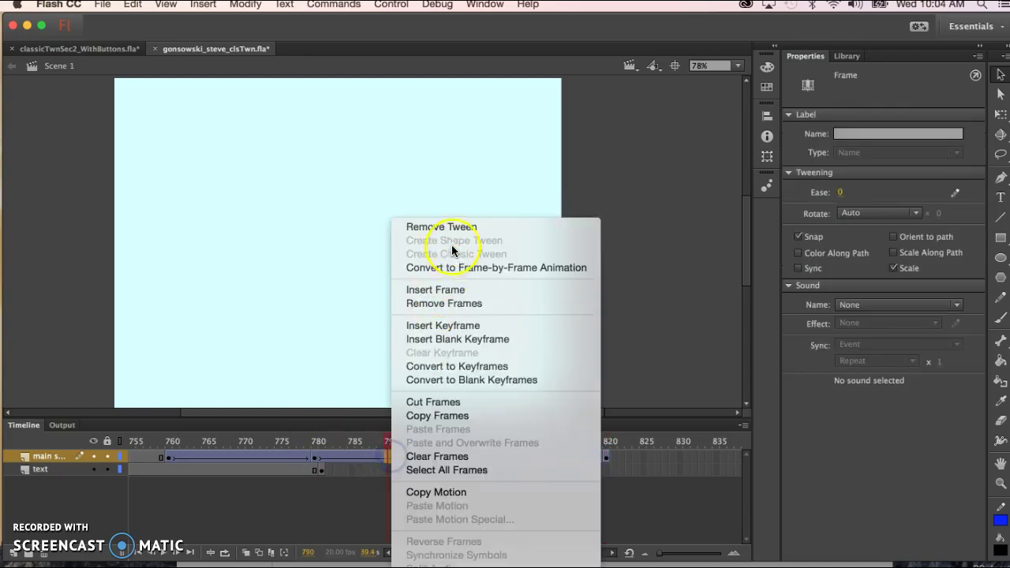
left_click(464, 228)
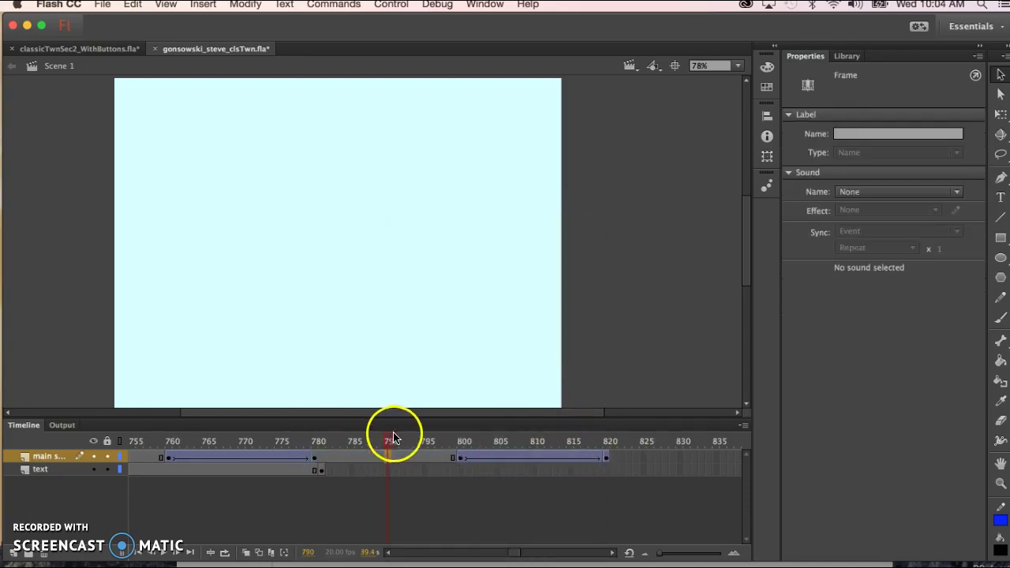
left_click_drag(392, 436, 497, 455)
Insert a keyframe at frame 821 on the text layer and preview the captioned alpha animation from about frame 780 to 811.
left_click(613, 470)
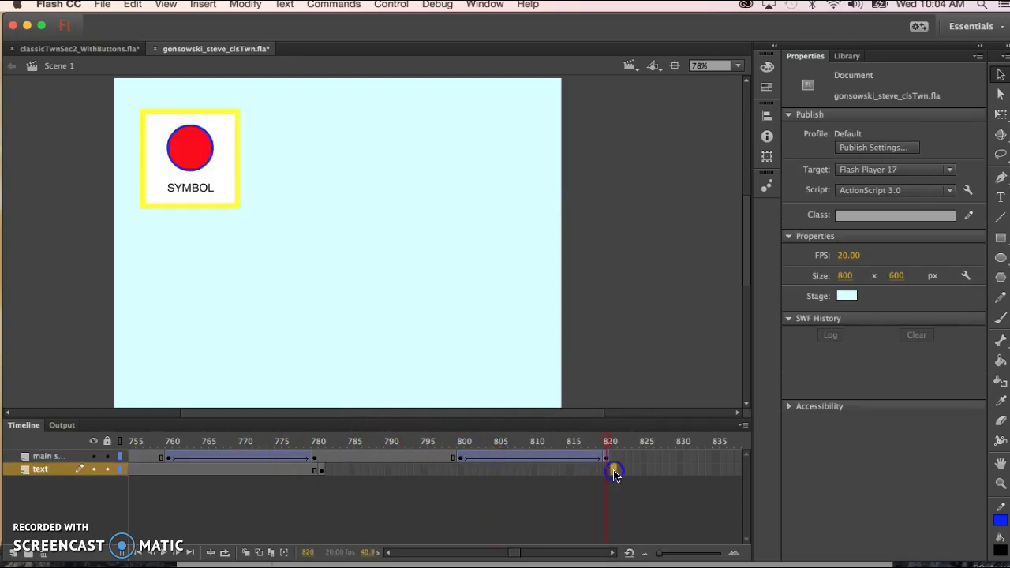
left_click(614, 469)
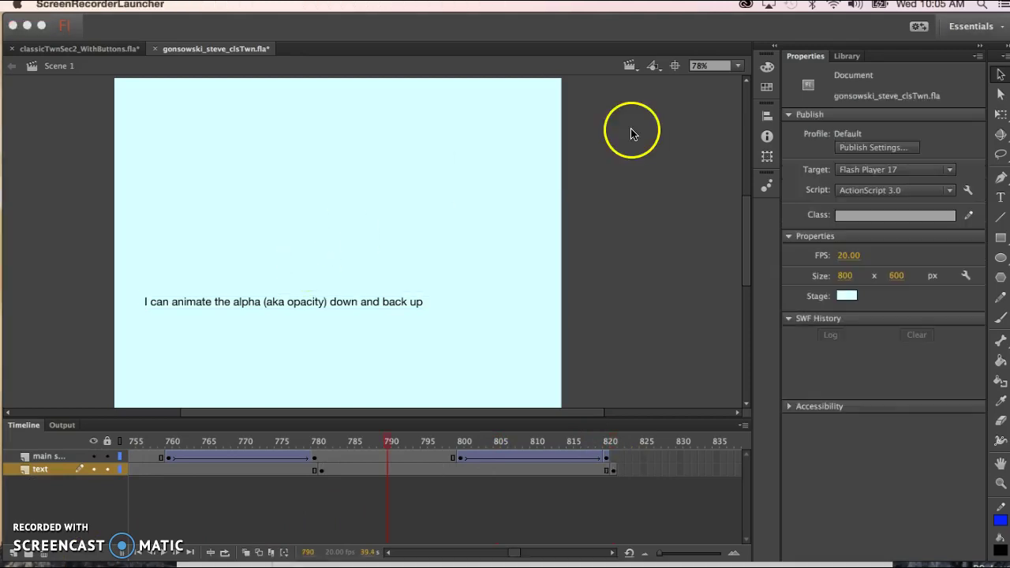
left_click(371, 444)
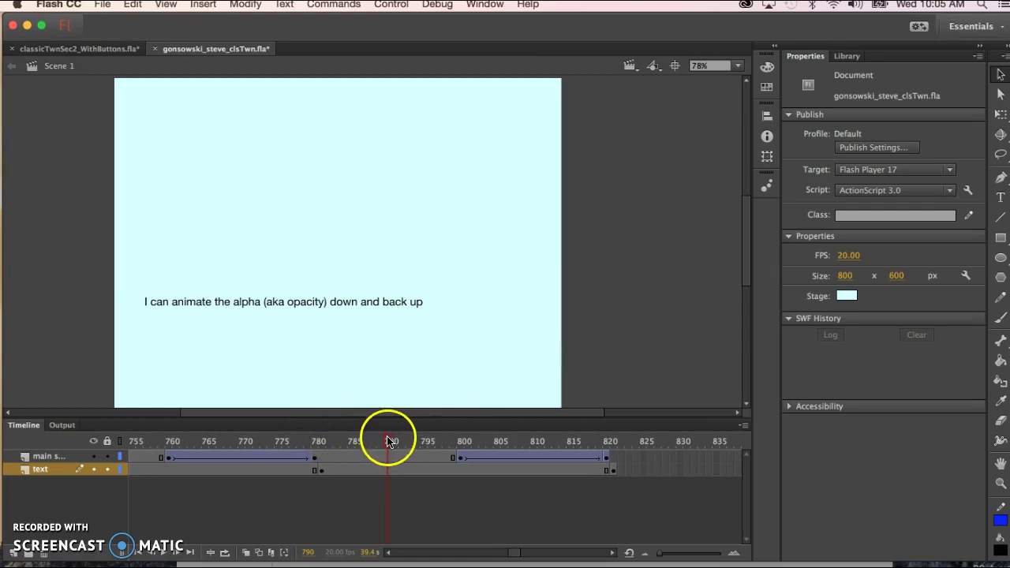
mouse_move(326, 440)
left_mouse_down()
mouse_move(275, 438)
mouse_move(337, 439)
left_mouse_up()
left_click_drag(440, 442, 541, 454)
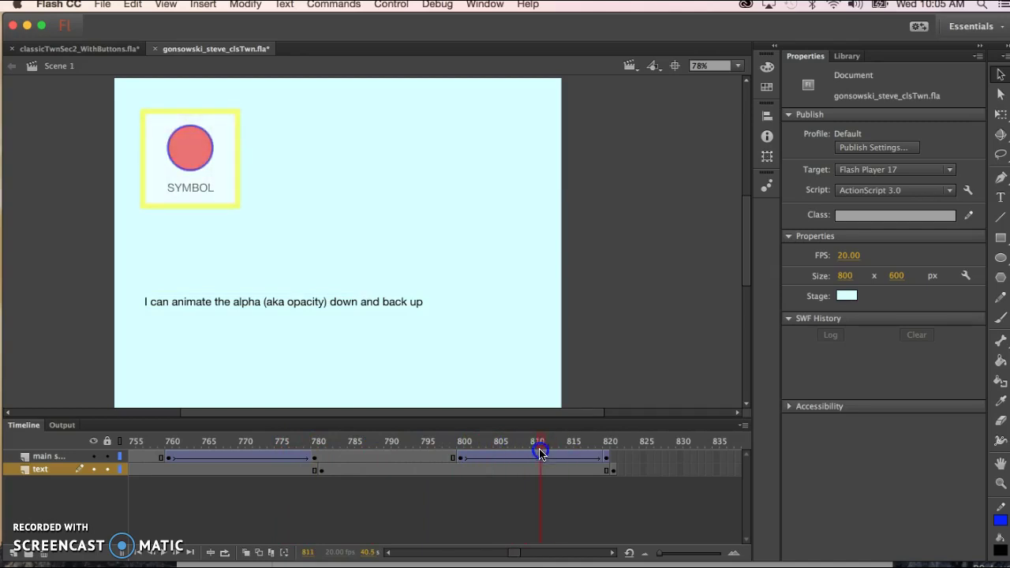
Save the classic tween document and test the movie.
left_click(105, 7)
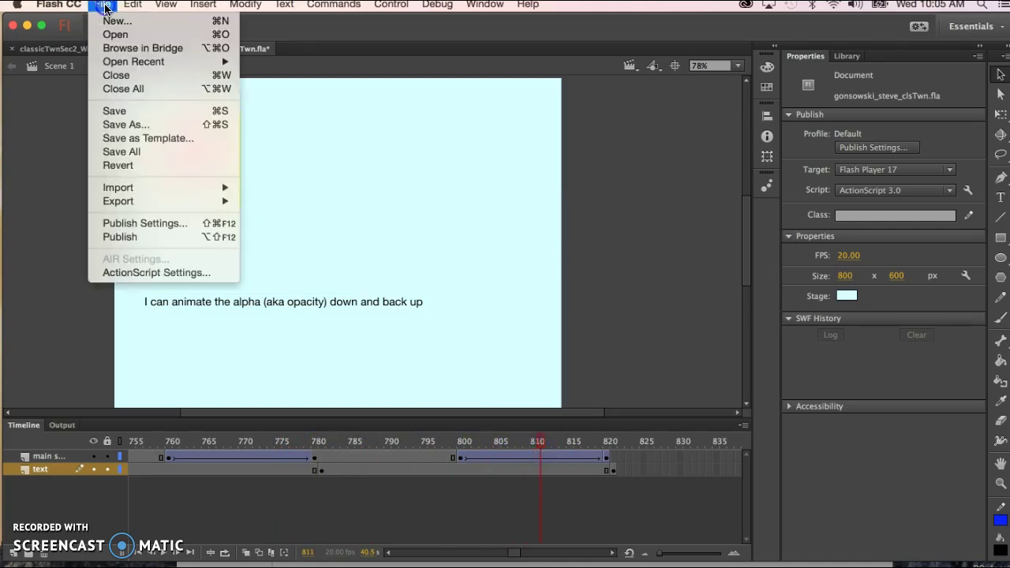
left_click(126, 115)
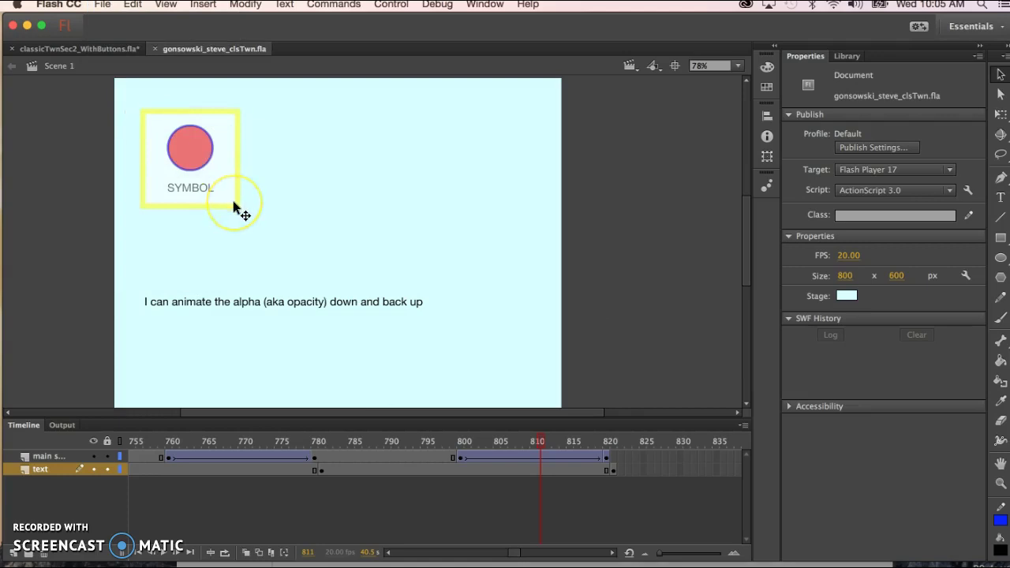
key("super+Return")
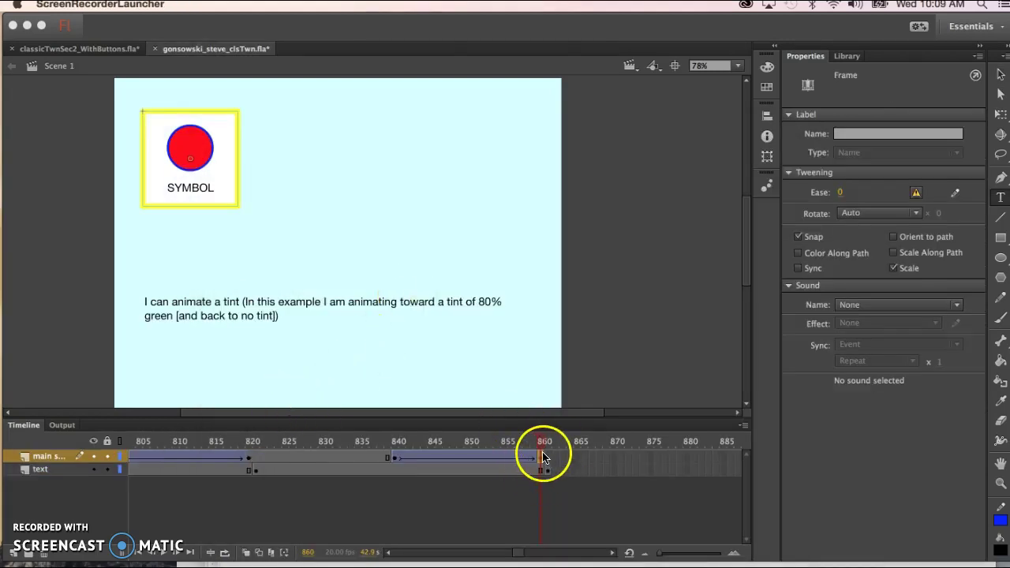
Change the symbol instance's color effect at frame 860 to Tint, using pure green (0, 255, 0) at 100%.
left_click(227, 153)
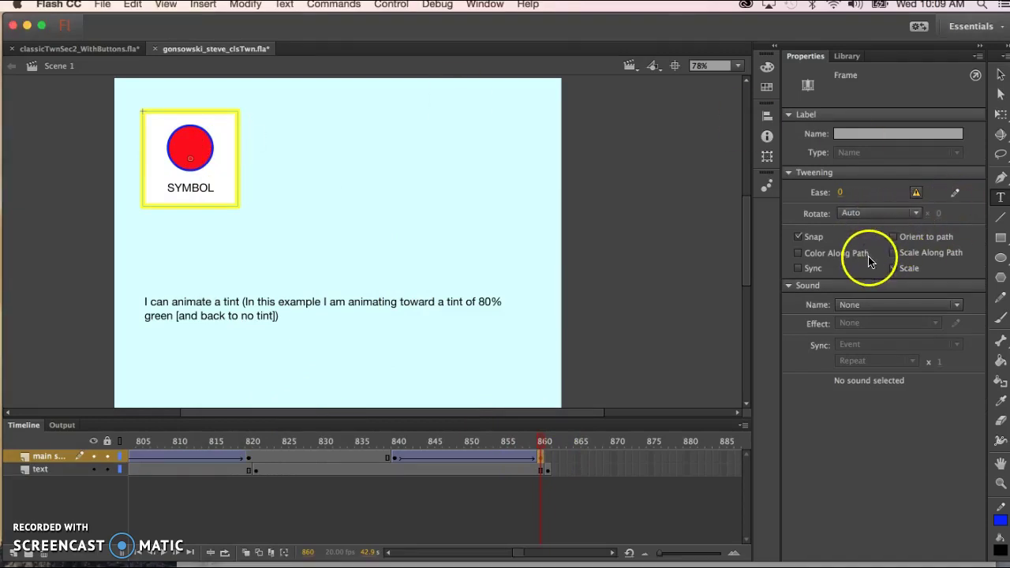
left_click(1000, 74)
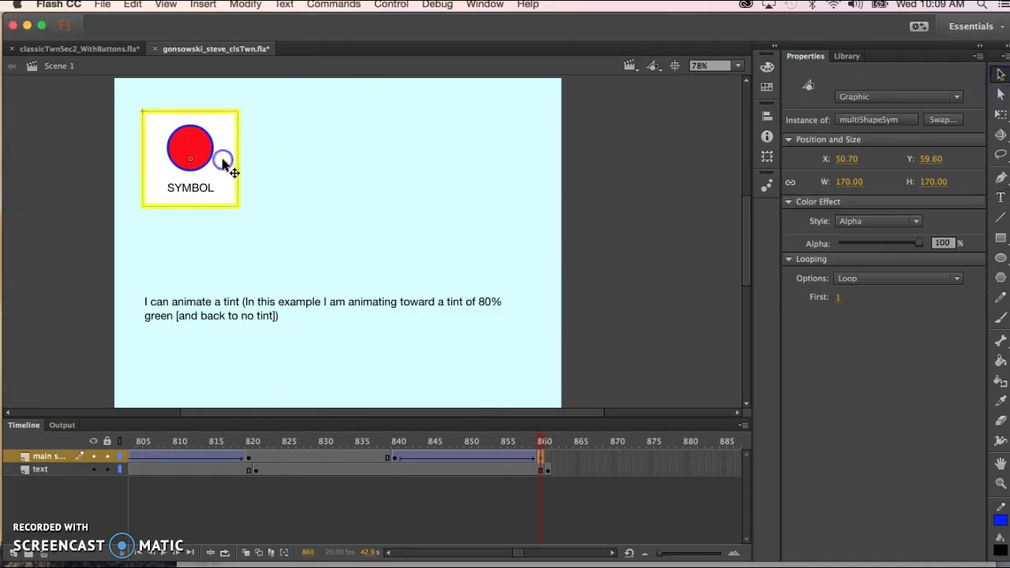
left_click(917, 222)
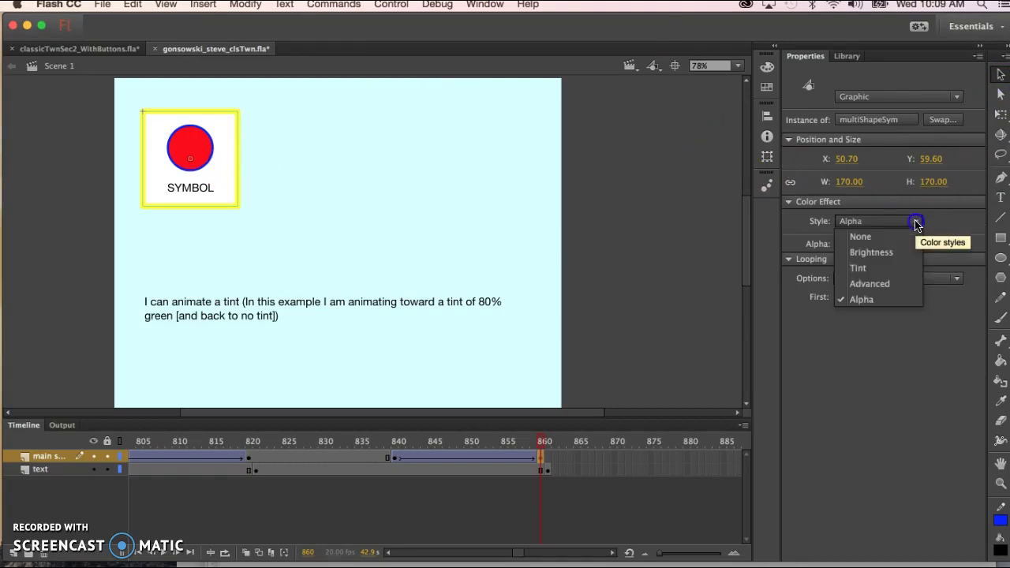
left_click(887, 267)
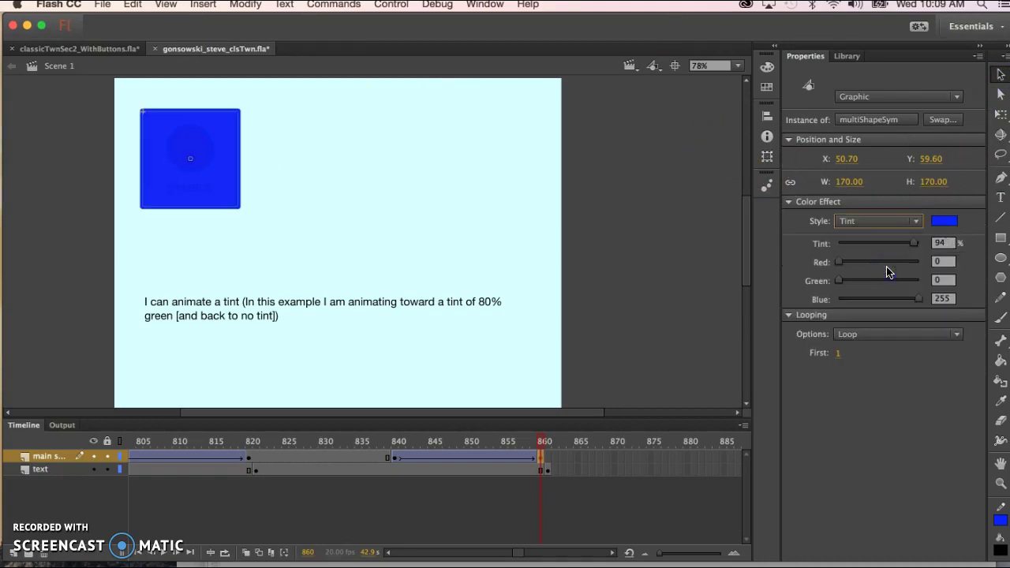
left_click(941, 222)
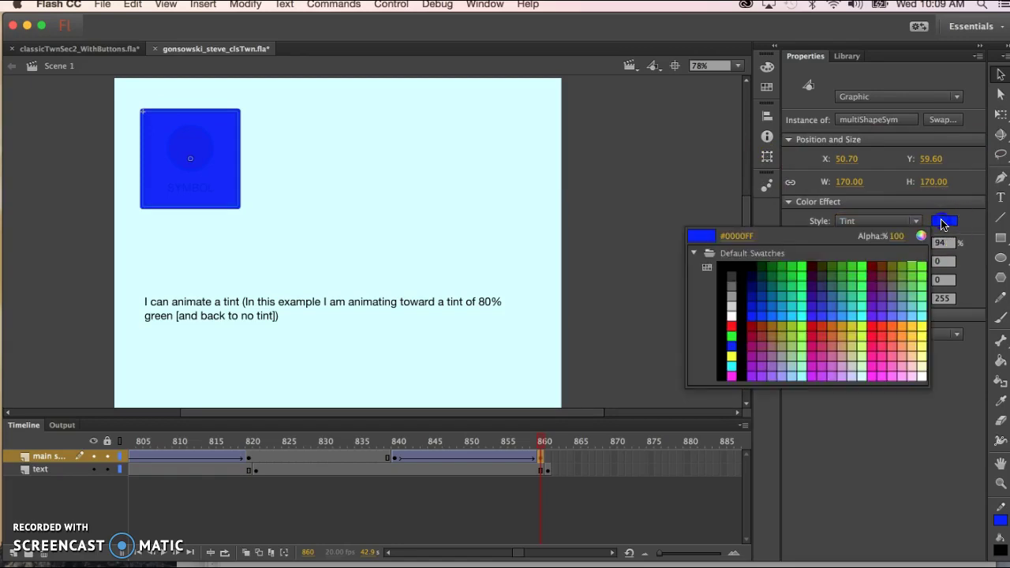
left_click(739, 335)
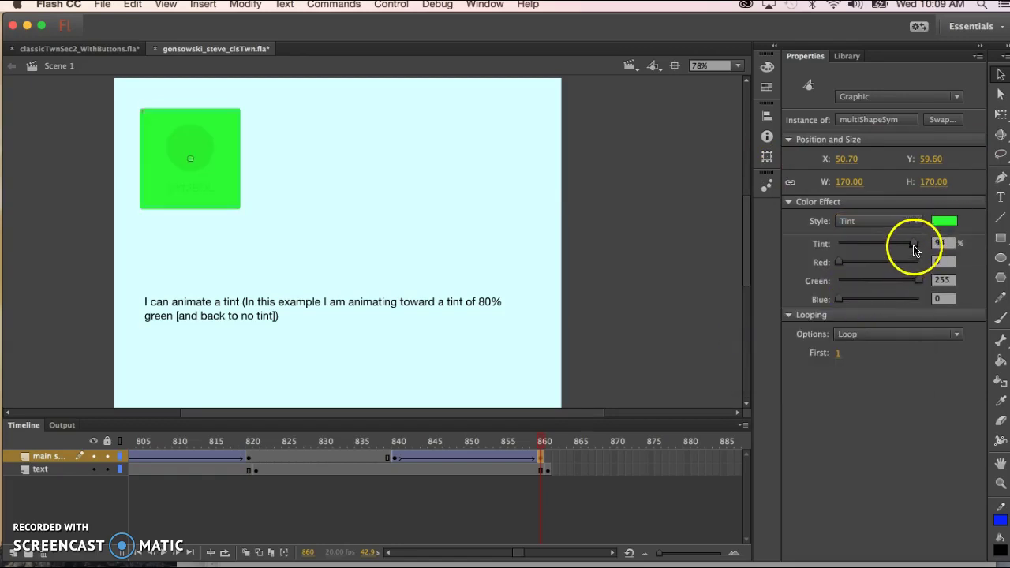
left_click_drag(913, 248, 925, 248)
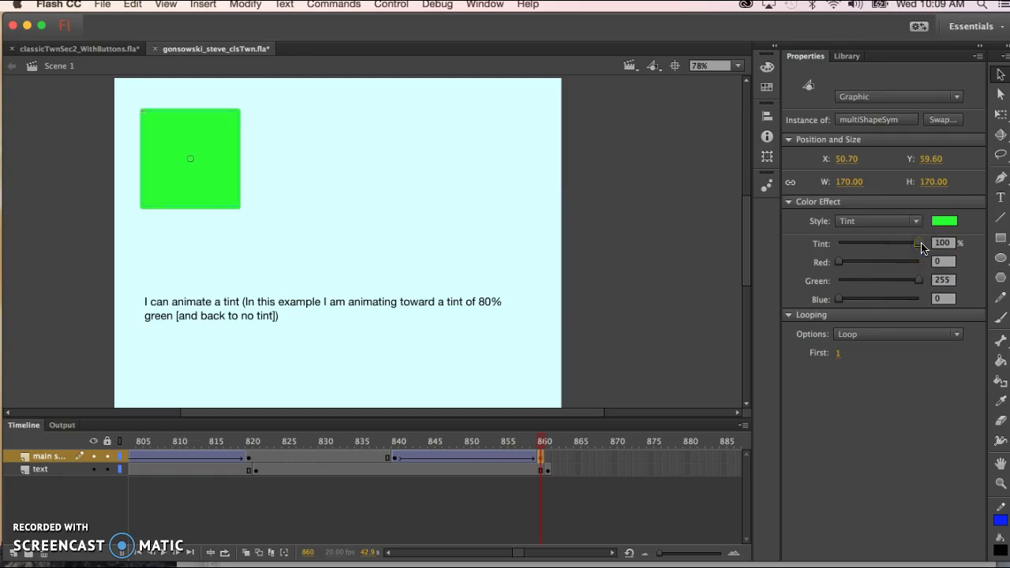
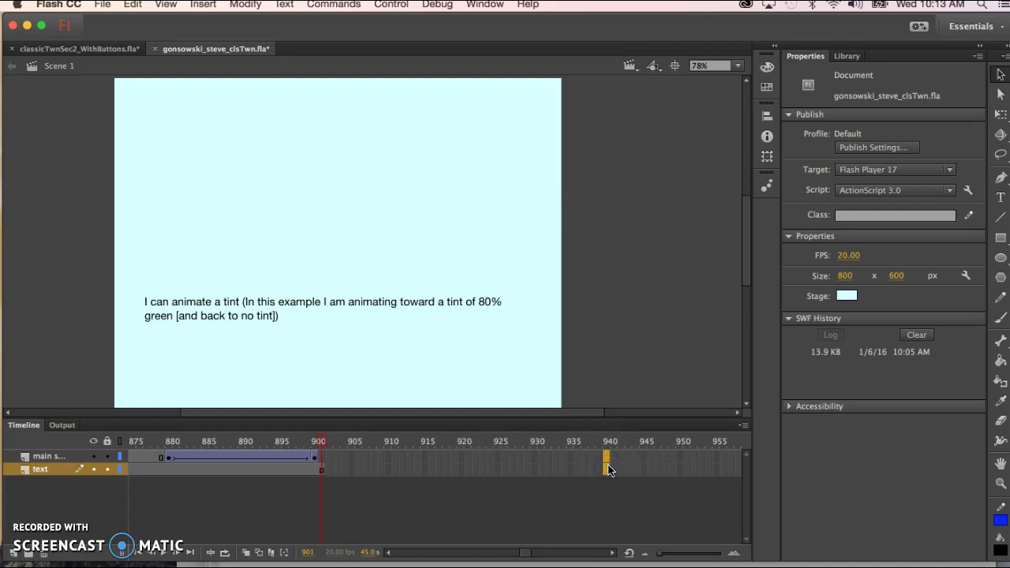
Extend both layers to frame 940 and remove the classic tween after frame 900 on the main symbol layer.
key("F6")
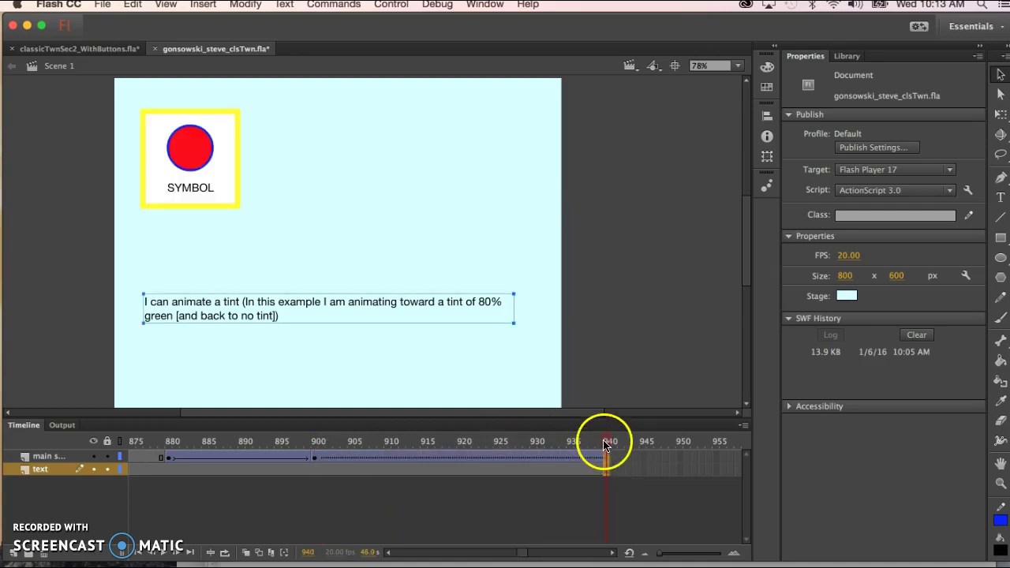
right_click(485, 454)
left_click(432, 507)
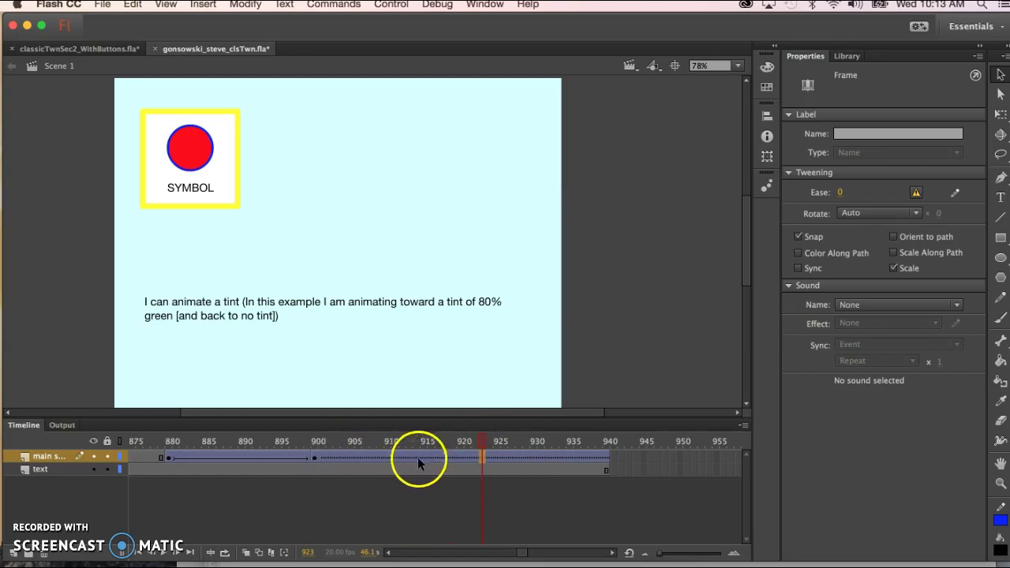
left_click(314, 458)
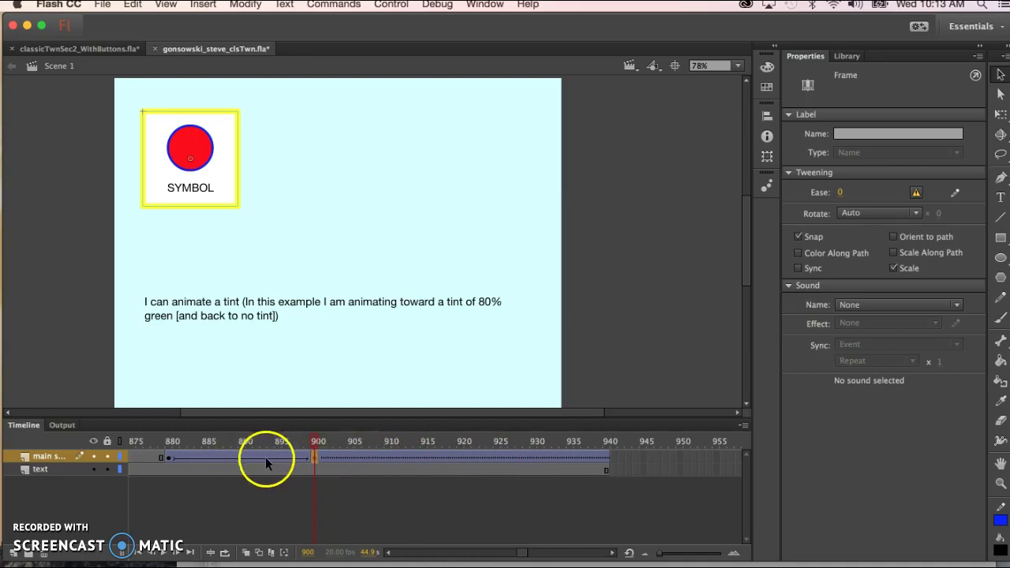
right_click(408, 455)
left_click(454, 229)
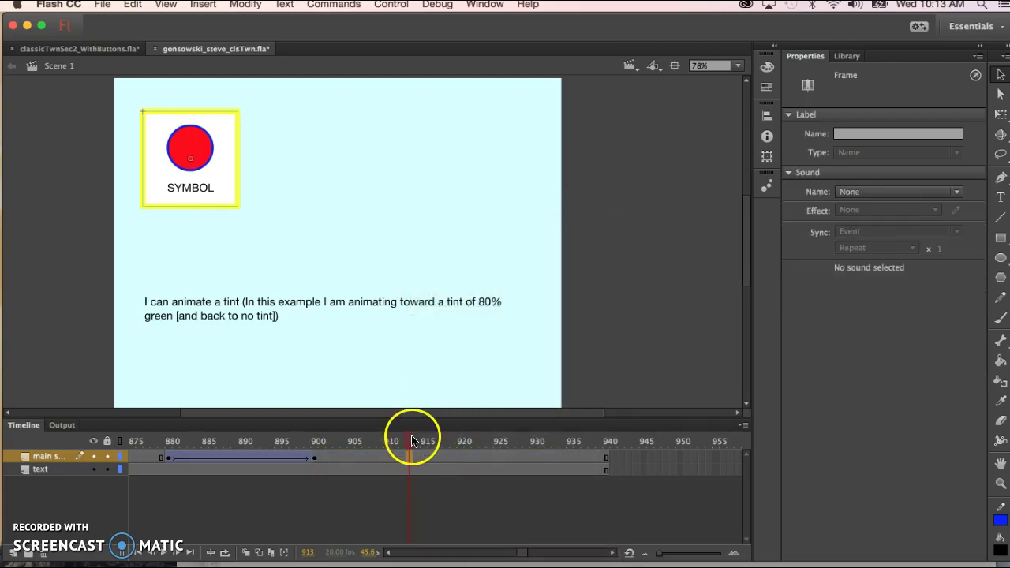
left_click_drag(412, 440, 607, 430)
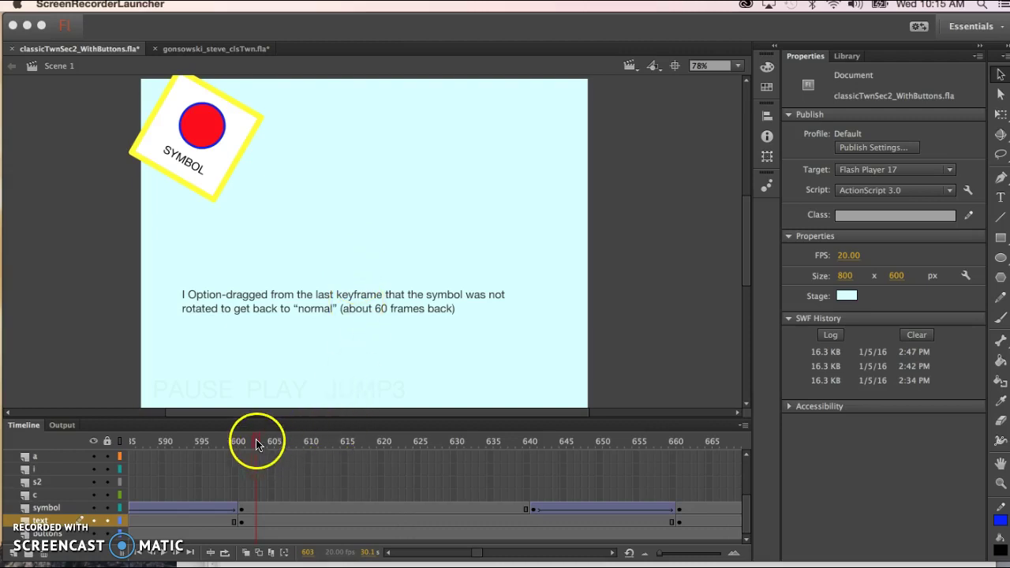
Scrub around frame 600 in classicTwnSec2_WithButtons.fla, and review the other document's animation from frame 1 to frame 209, selecting that frame on the text layer.
left_click_drag(254, 442, 179, 443)
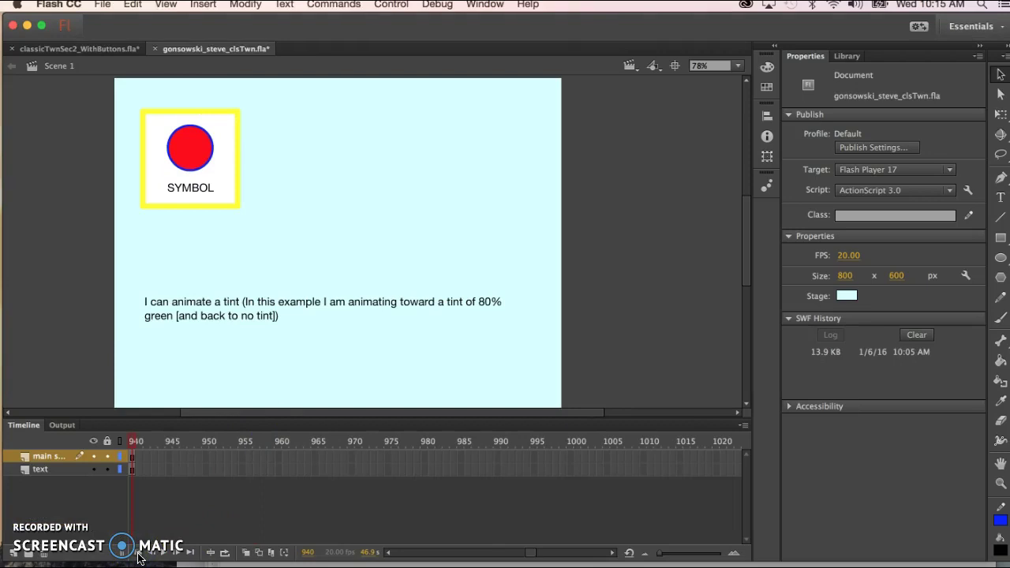
left_click(139, 555)
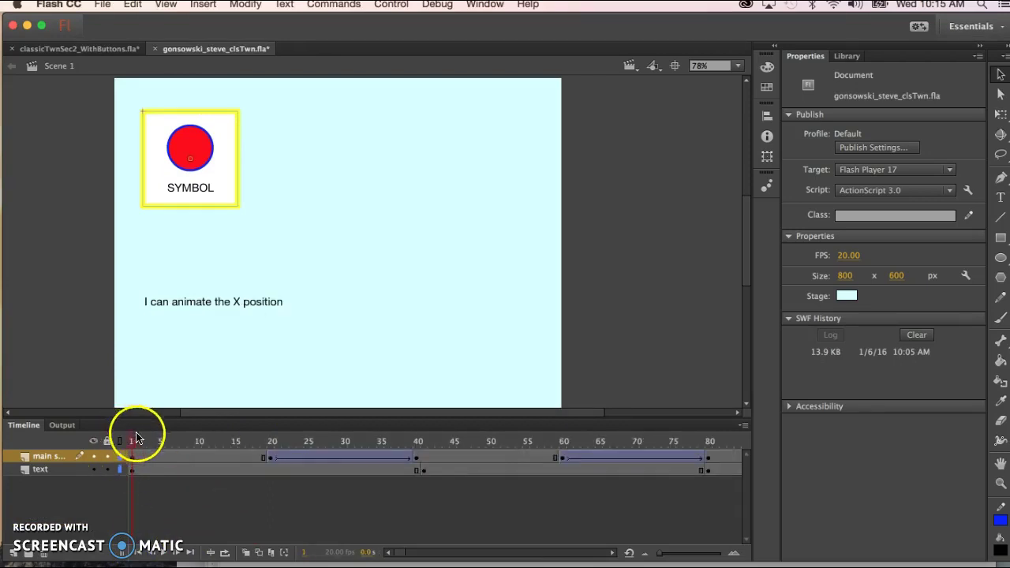
left_click(246, 452)
left_click_drag(246, 452, 492, 469)
key("period")
key("period")
key("period")
key("period")
key("period")
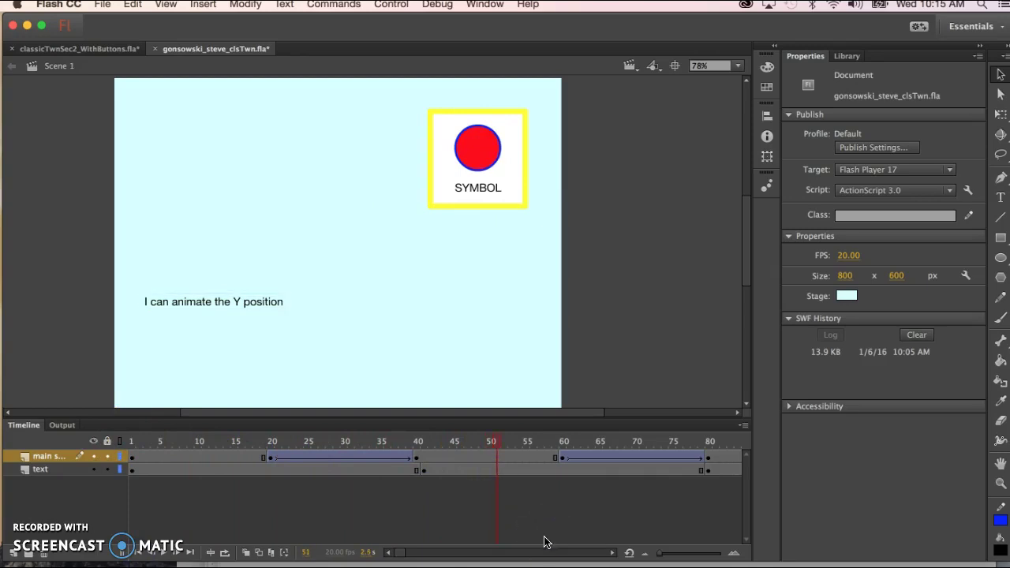
key("period")
key("period")
key("period")
key("period")
key("period")
key("period")
key("period")
key("period")
key("period")
key("period")
key("period")
key("period")
key("period")
key("period")
key("period")
key("period")
key("period")
key("period")
key("period")
key("period")
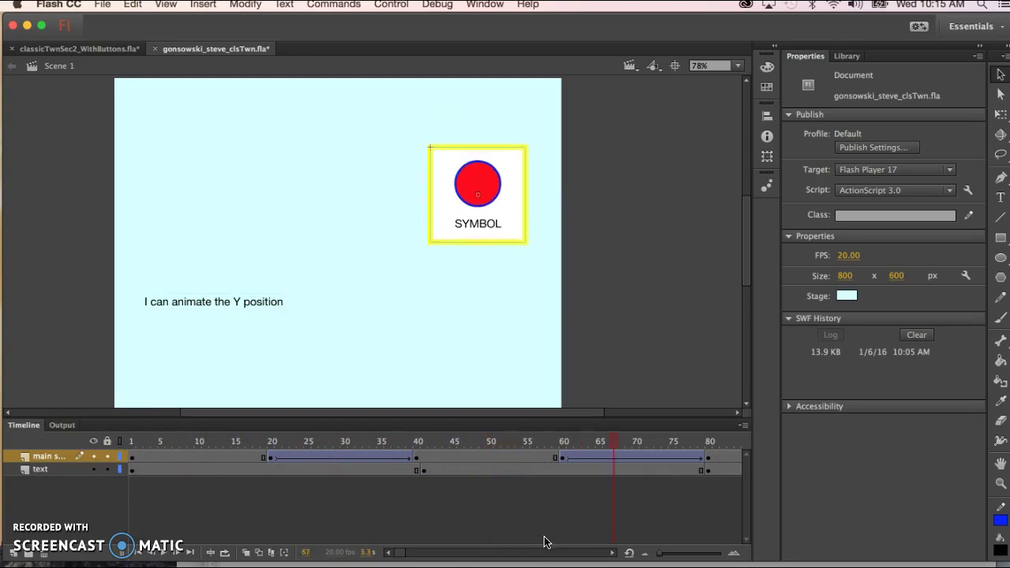
key("period")
key("period")
key("period")
key("period")
key("period")
key("period")
key("period")
key("period")
key("period")
key("period")
key("period")
key("period")
key("period")
key("period")
key("period")
key("period")
key("period")
key("period")
key("period")
key("period")
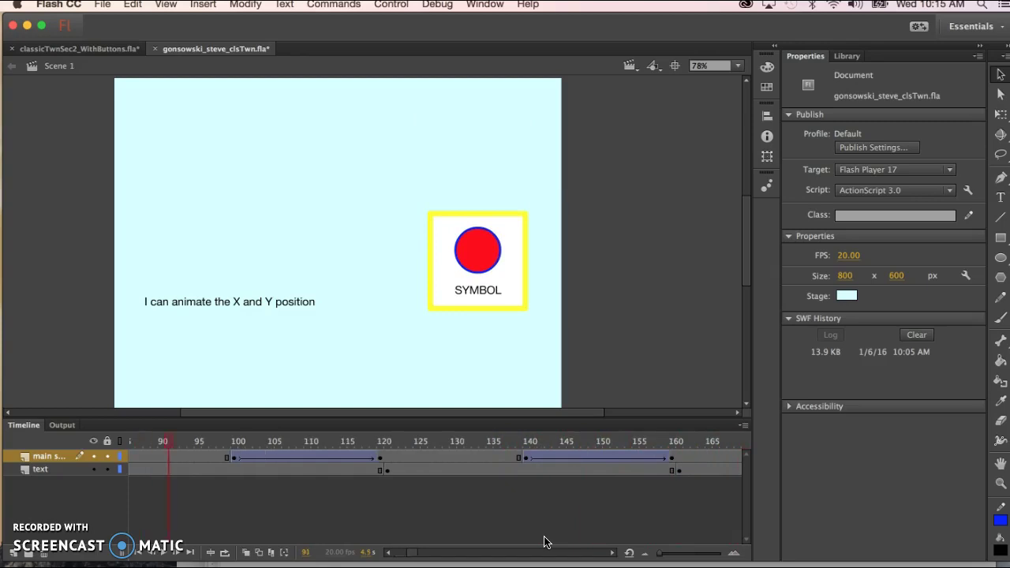
key("period")
key("period")
key("period")
key("period")
key("period")
key("period")
key("period")
key("period")
key("period")
key("period")
key("period")
key("period")
key("period")
key("period")
key("period")
key("period")
key("period")
key("period")
key("period")
key("period")
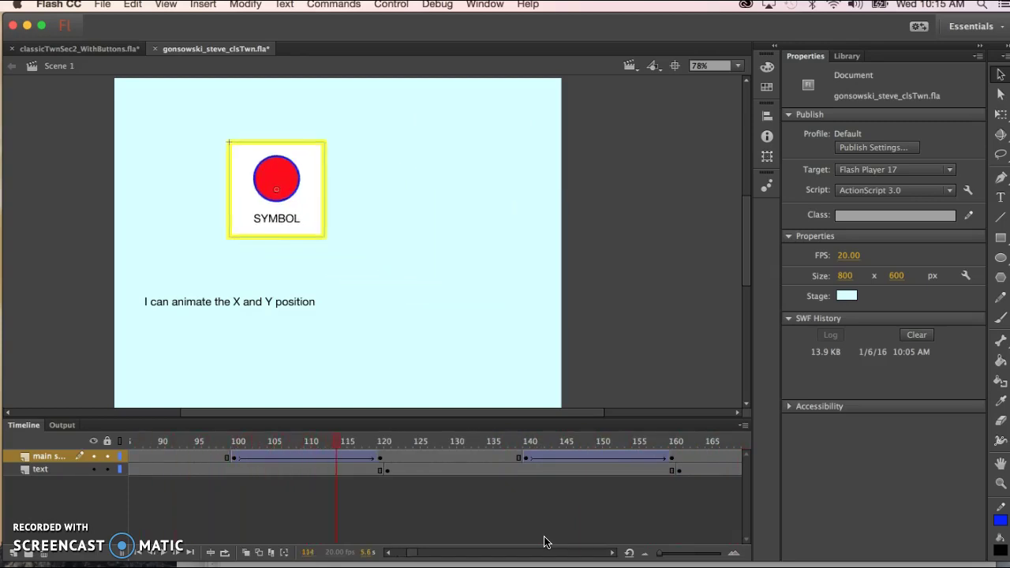
key("period")
key("period")
key("period")
key("period")
key("period")
key("period")
key("period")
key("period")
key("period")
key("period")
key("period")
key("period")
key("period")
key("period")
key("period")
key("period")
key("period")
key("period")
key("period")
key("period")
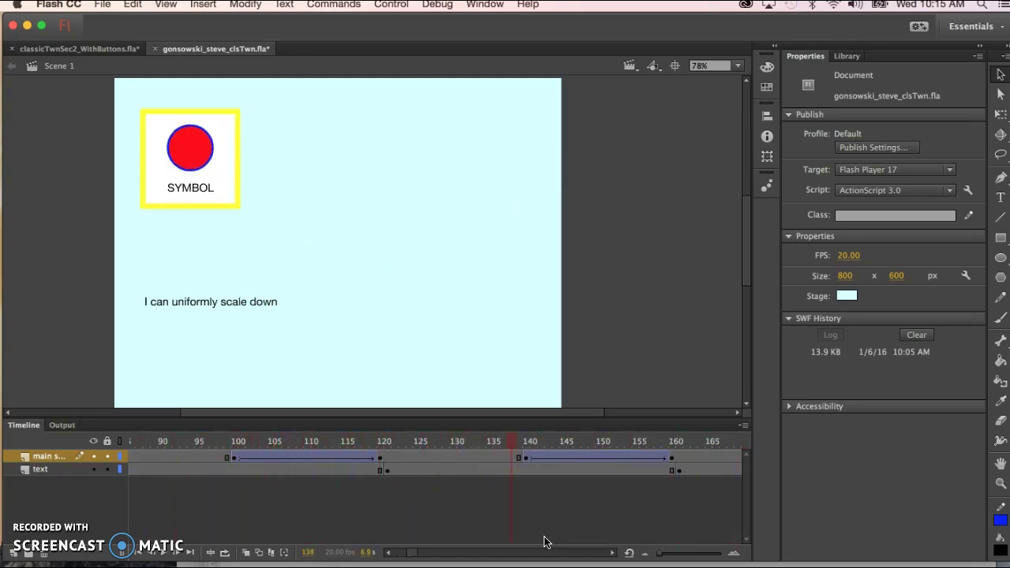
key("period")
key("period")
key("period")
key("period")
key("period")
key("period")
key("period")
key("period")
key("period")
key("period")
key("period")
key("period")
key("period")
key("period")
key("period")
key("period")
key("period")
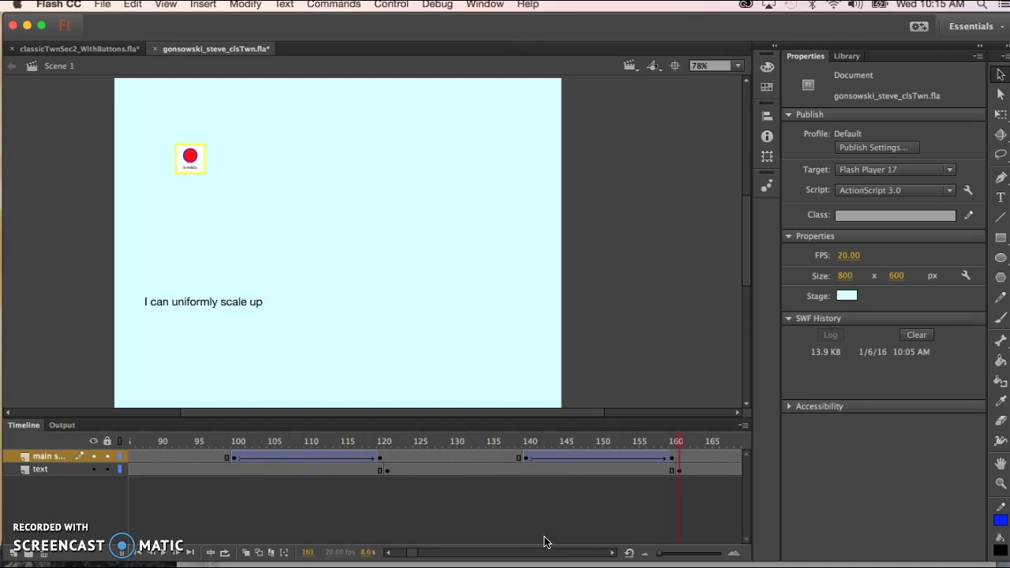
key("period")
key("period")
key("period")
key("period")
key("period")
key("period")
key("period")
key("period")
key("period")
key("period")
key("period")
key("period")
key("period")
key("period")
key("period")
key("period")
key("period")
key("period")
key("period")
key("period")
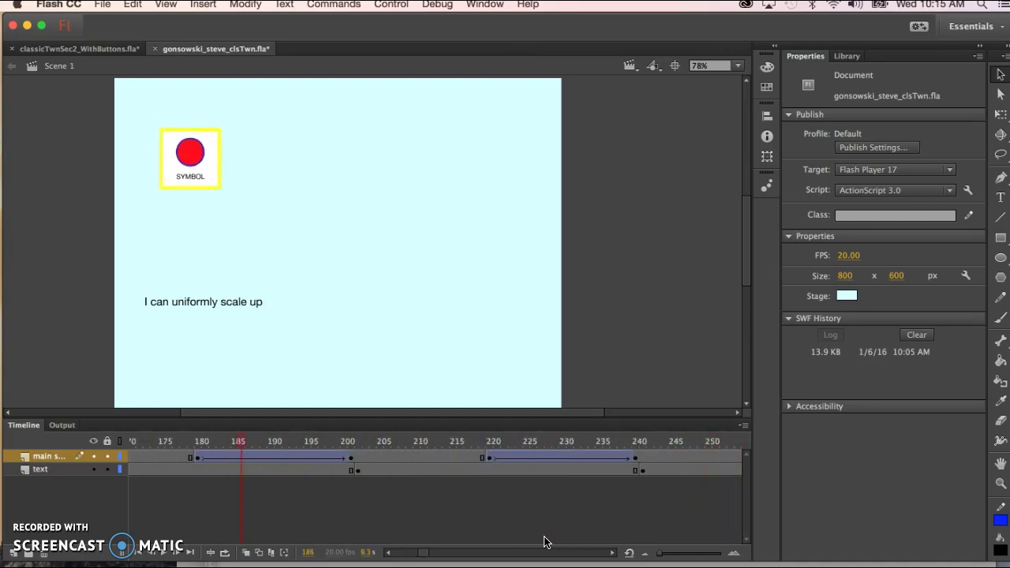
key("period")
key("period")
key("period")
key("period")
key("period")
key("period")
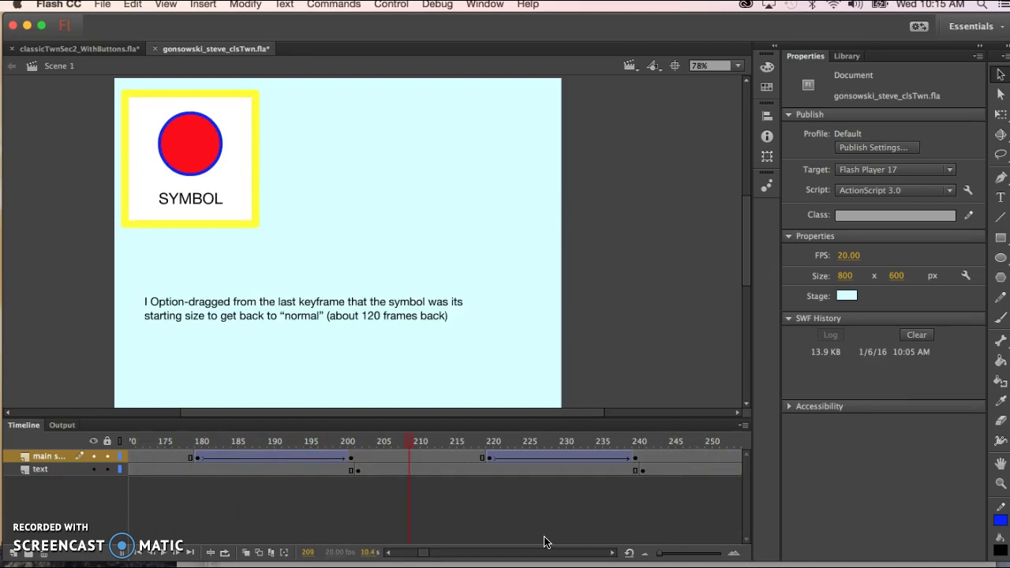
left_click(409, 471)
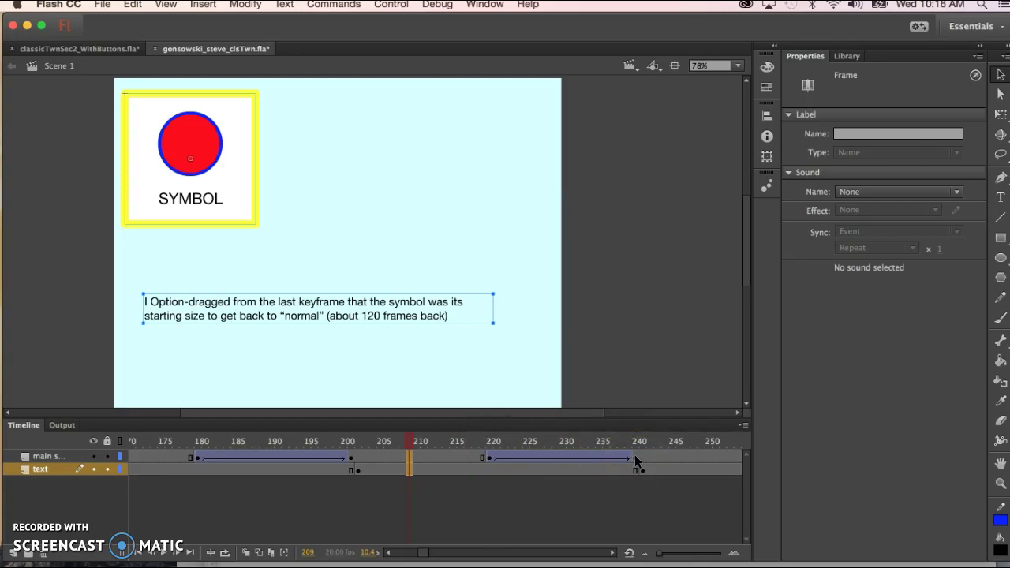
Insert frames into both layers at frame 209 until the next tween starts at frame 241.
key("F5")
key("F5")
key("F5")
key("F5")
key("F5")
key("F5")
key("F5")
key("F5")
key("F5")
key("F5")
key("F5")
key("F5")
key("F5")
key("F5")
key("F5")
key("F5")
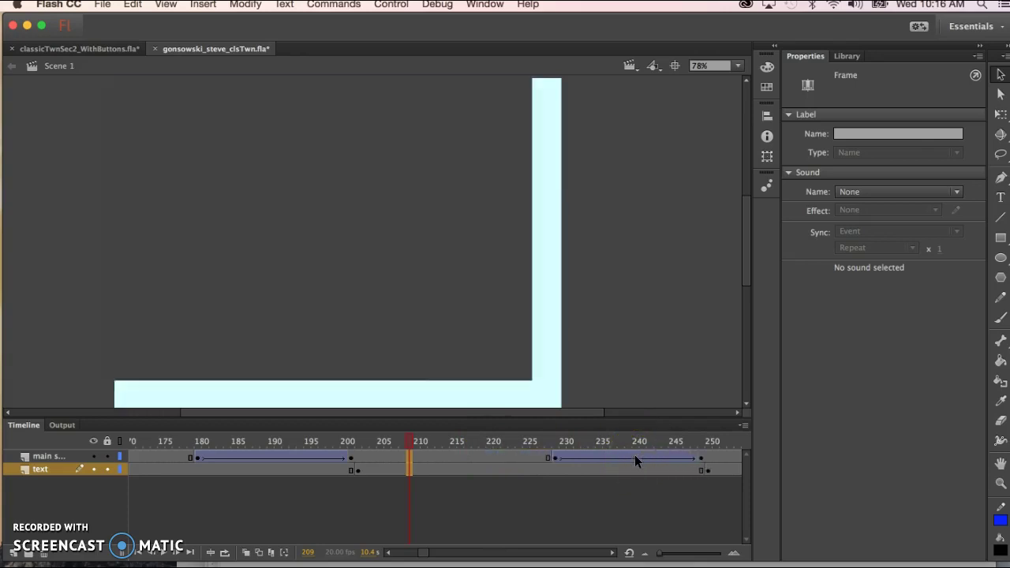
key("F5")
key("F5")
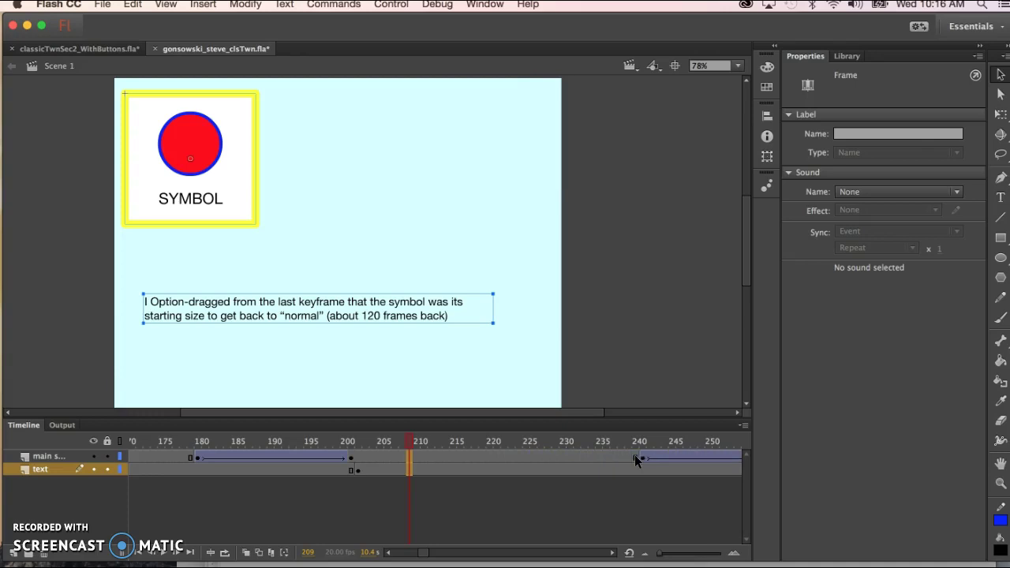
Remove one frame at frame 227 from both layers so the next tween starts at frame 240.
left_click_drag(635, 456, 641, 458)
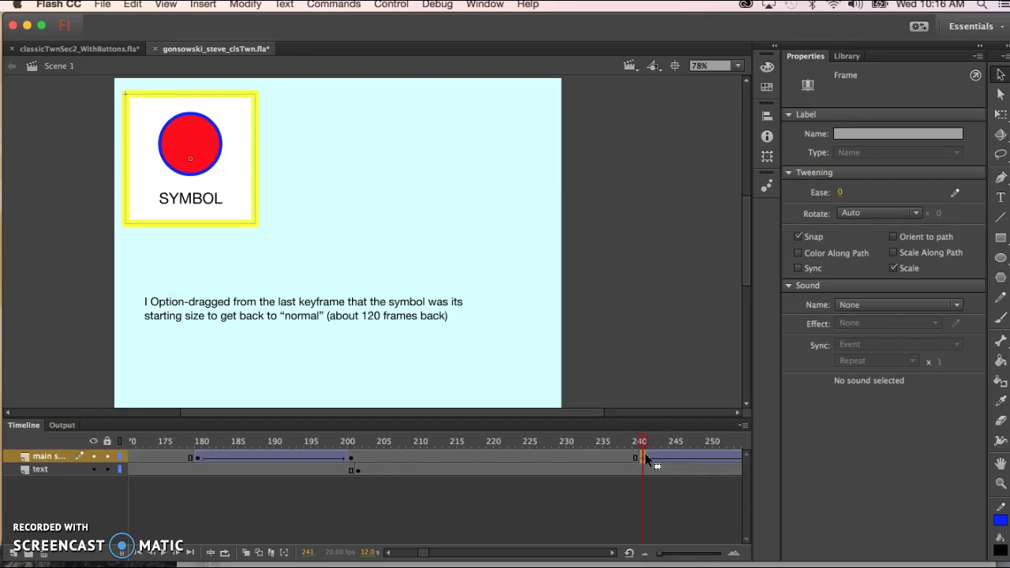
left_click(540, 457)
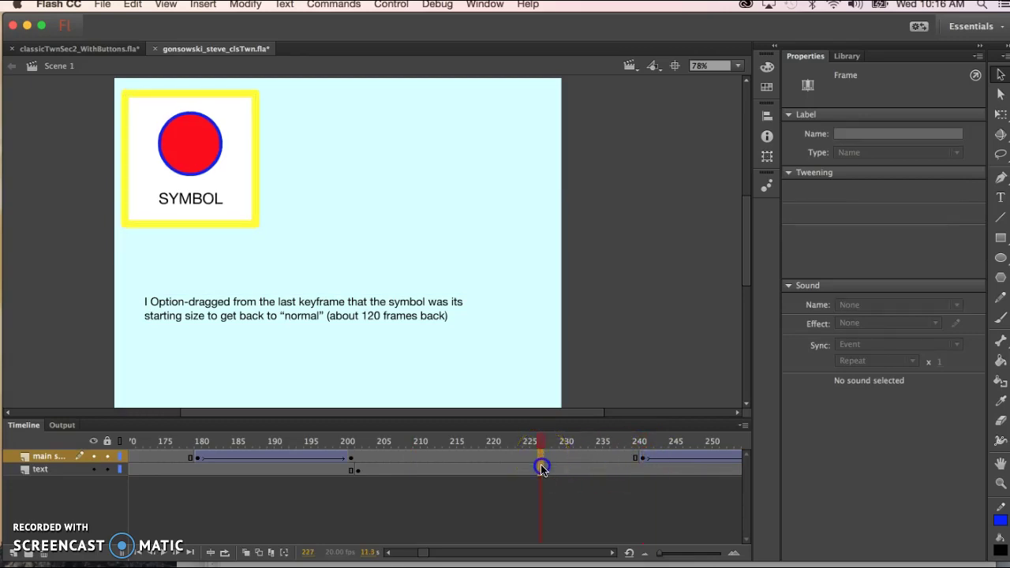
left_click(541, 470)
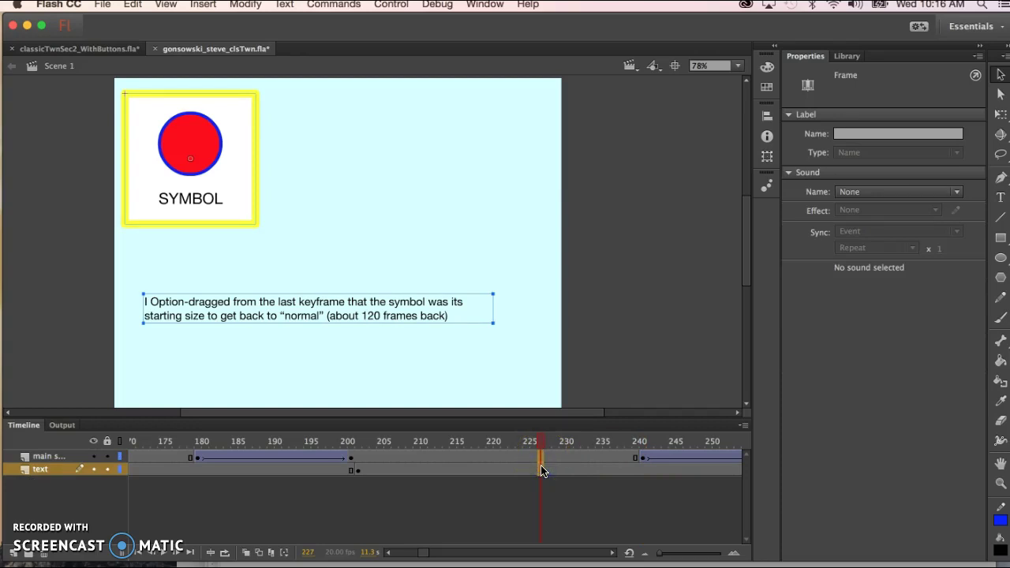
key("shift+F5")
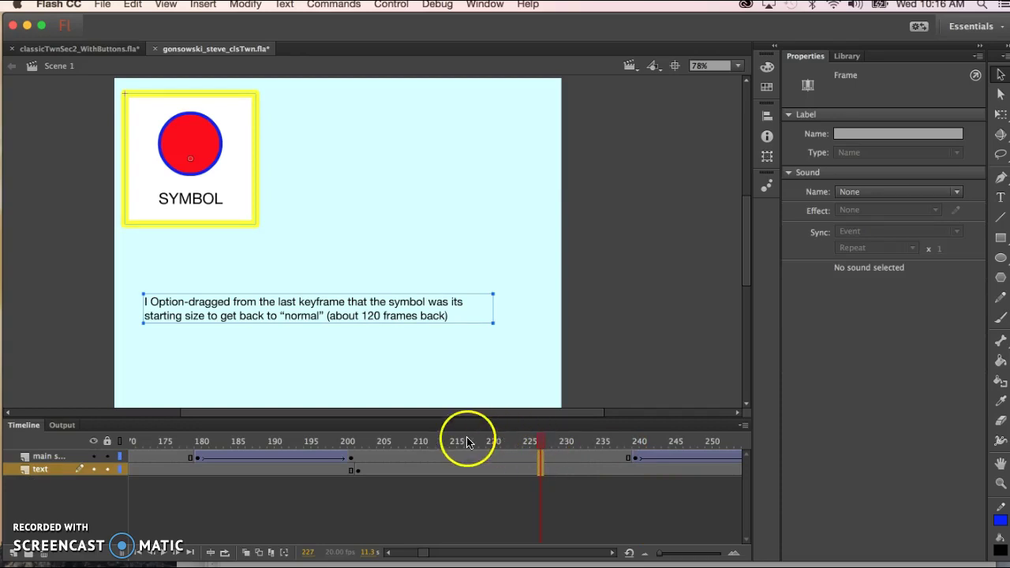
Play the animation from frame 219 on and stop it at frame 334.
left_click(482, 474)
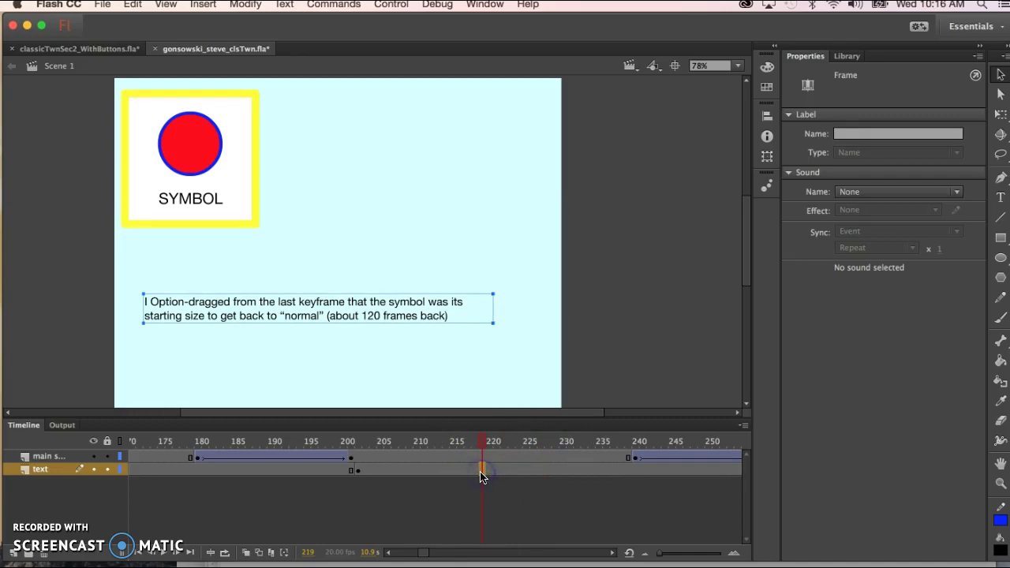
key("period")
key("period")
key("period")
key("period")
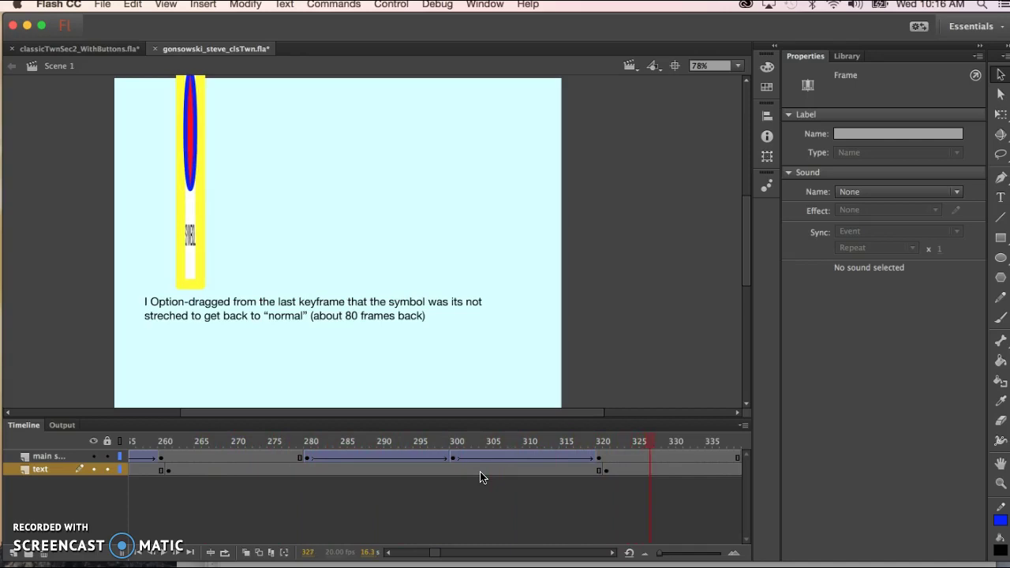
key("Return")
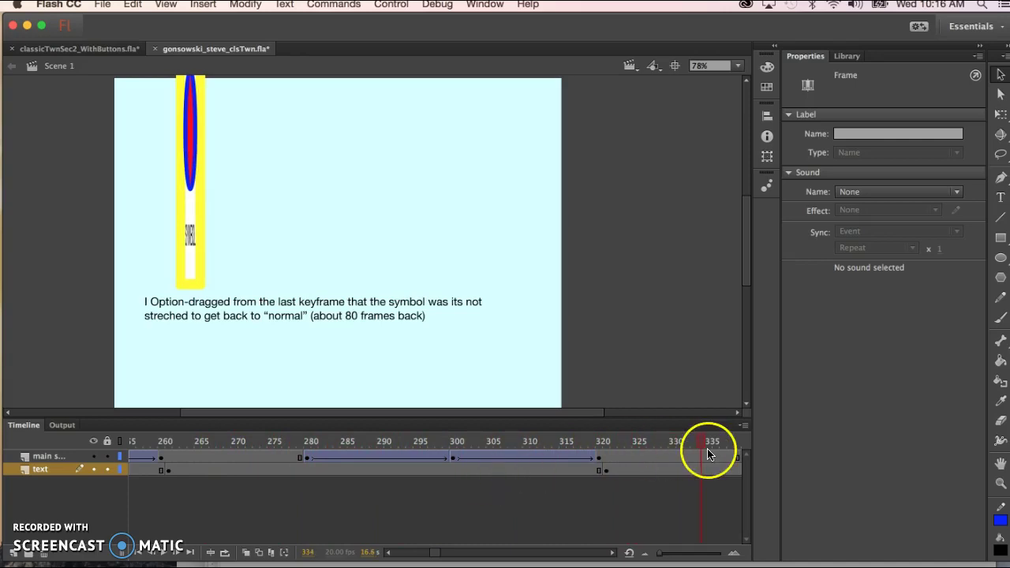
Insert 20 frames into both layers at frame 333 so the following tween starts at frame 360, and select that keyframe on the main symbol layer.
scroll(432, 558, "right", 10)
scroll(432, 558, "left", 2)
left_click(402, 484)
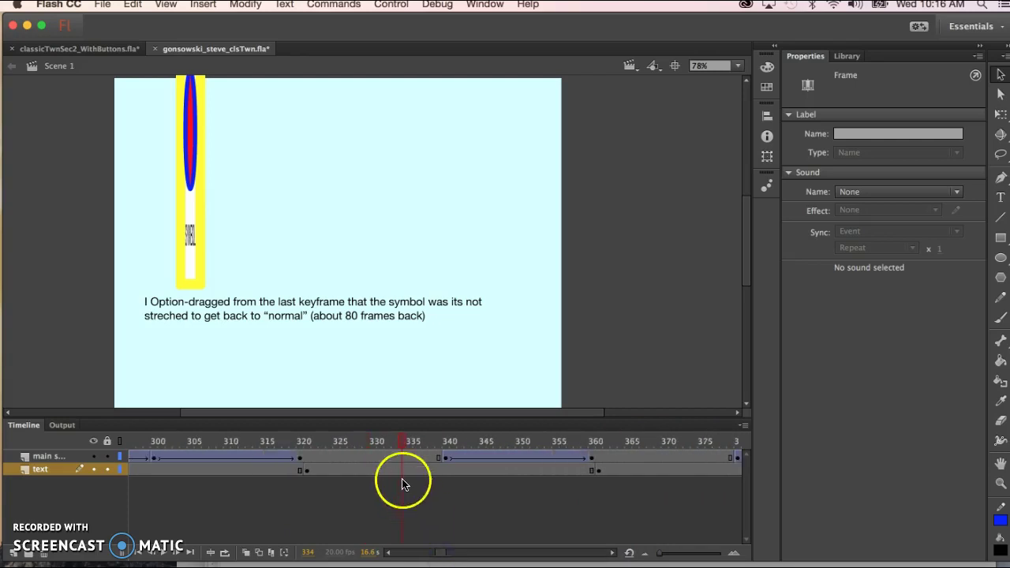
left_click_drag(397, 455, 397, 474)
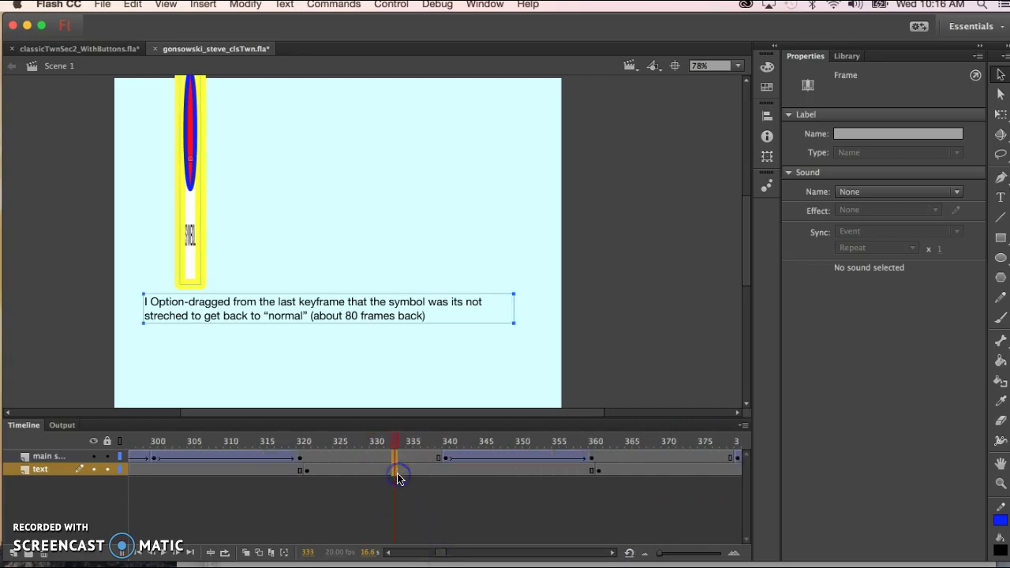
key("F5")
key("F5")
key("F5")
key("F5")
key("F5")
key("F5")
key("F5")
key("F5")
key("F5")
key("F5")
key("F5")
key("F5")
key("F5")
key("F5")
key("F5")
key("F5")
key("F5")
key("F5")
key("F5")
key("F5")
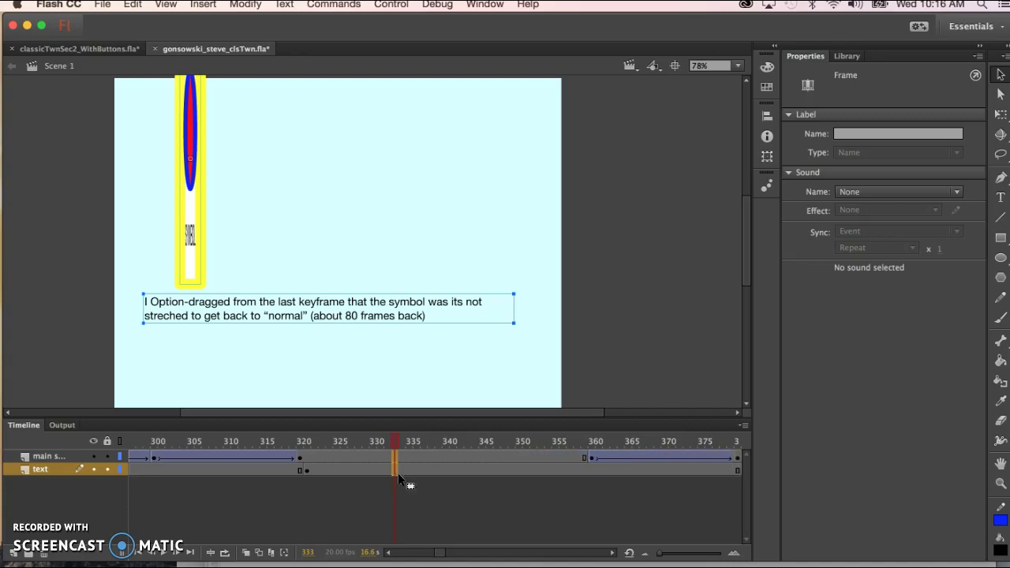
left_click(592, 458)
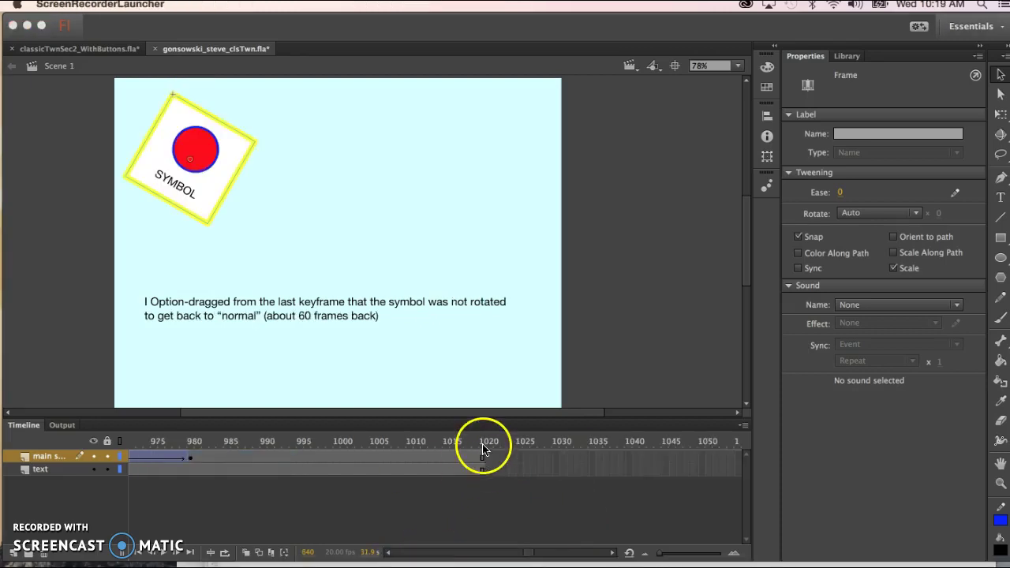
Select the last frame, 1020, on the main symbol layer.
left_click(484, 461)
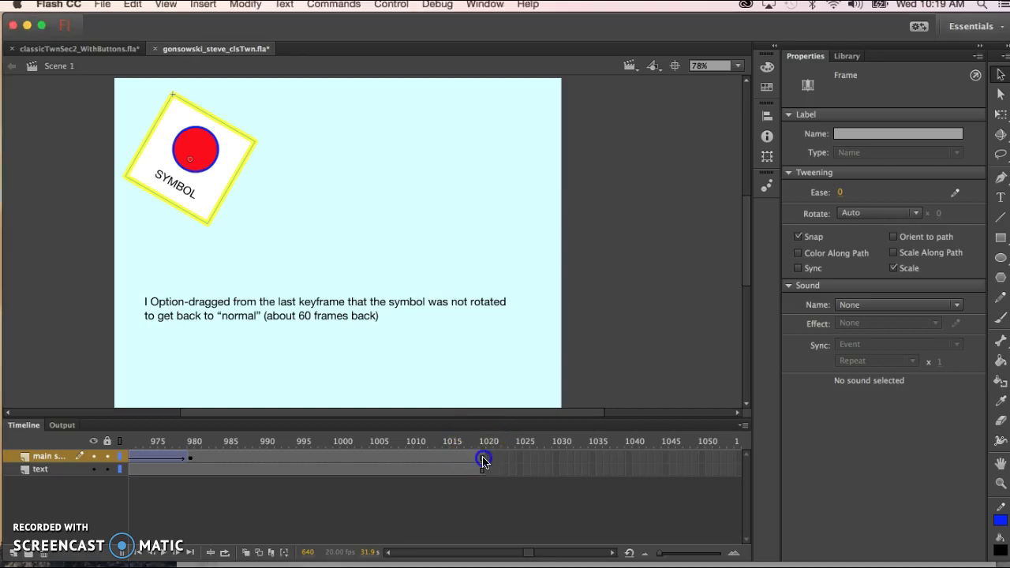
left_click(483, 460)
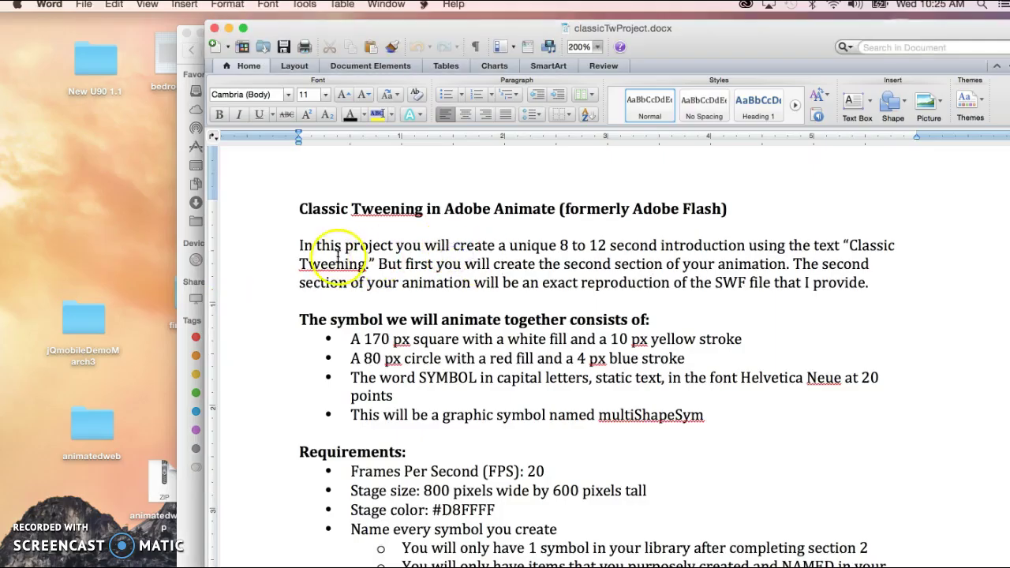
Review the opening paragraph of classicTwProject.docx in Word, highlighting the introduction's required length and its text "Classic Tweening".
left_click_drag(299, 246, 565, 245)
left_click(693, 232)
left_click_drag(693, 232, 885, 256)
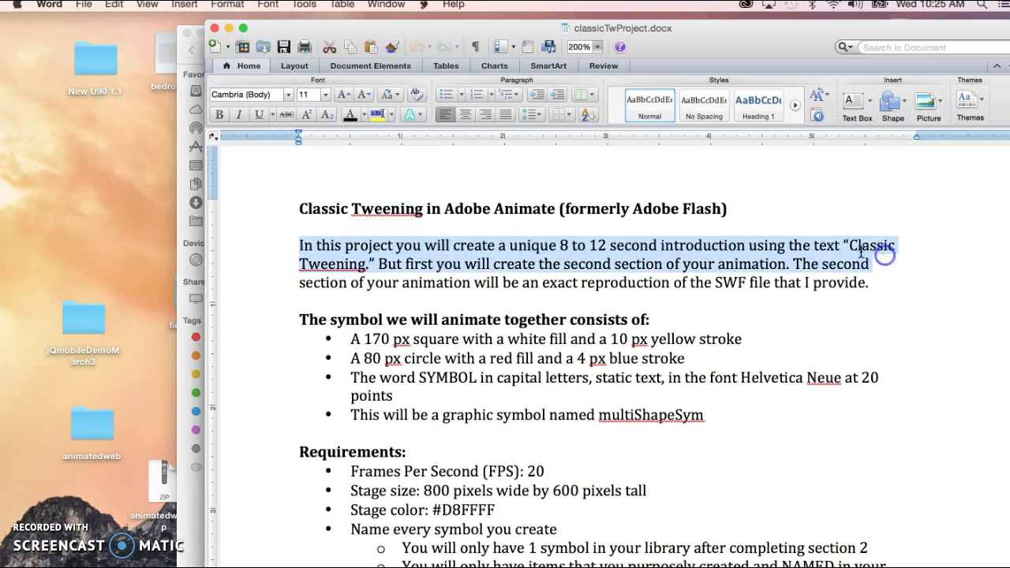
left_click(567, 245)
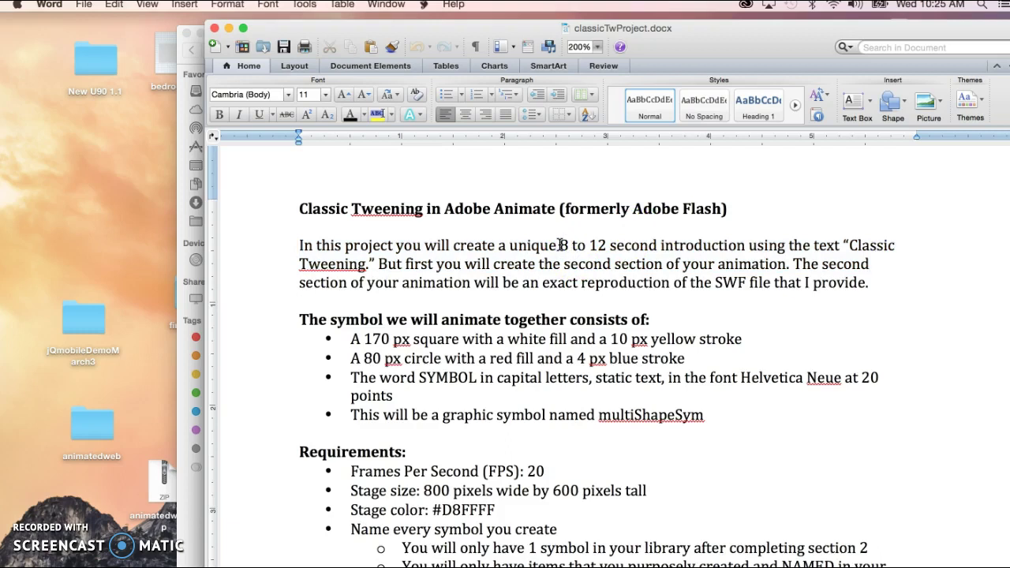
left_click_drag(560, 245, 646, 241)
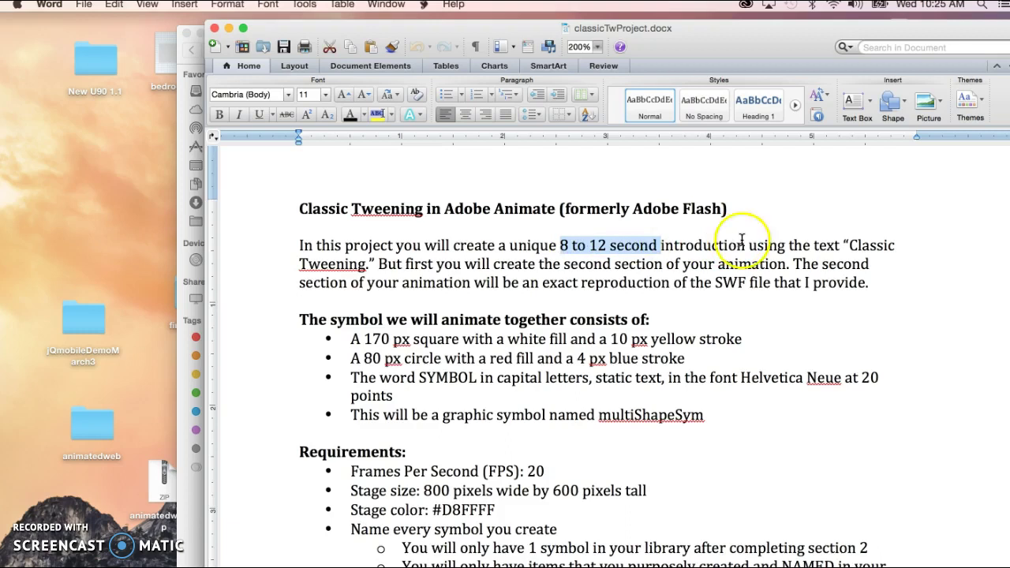
left_click_drag(849, 246, 365, 265)
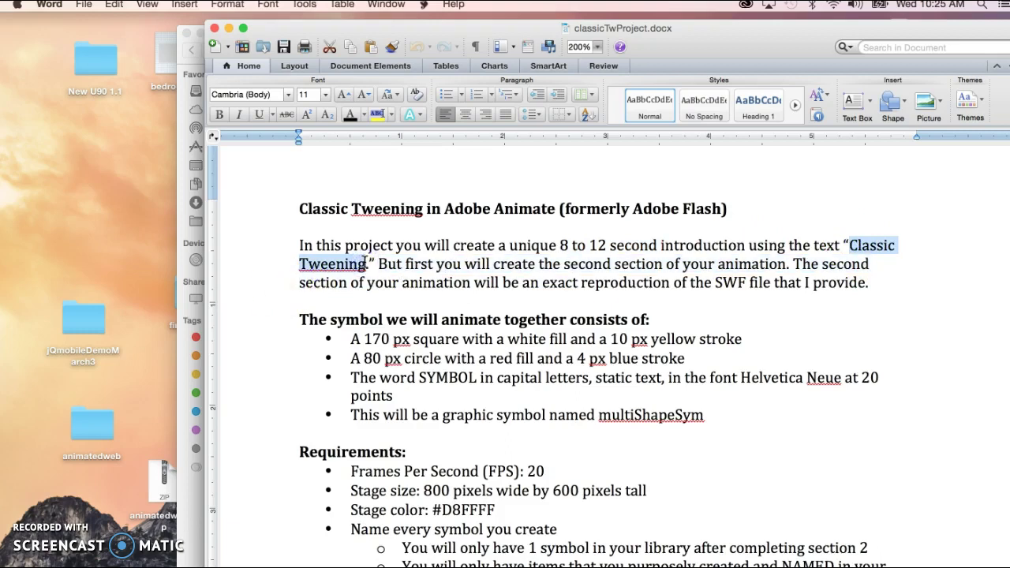
Switch to Finder, open classicTwnSec1and2_WithButtons.swf from the classicTweeningTest folder, and rewind the movie.
left_click(180, 261)
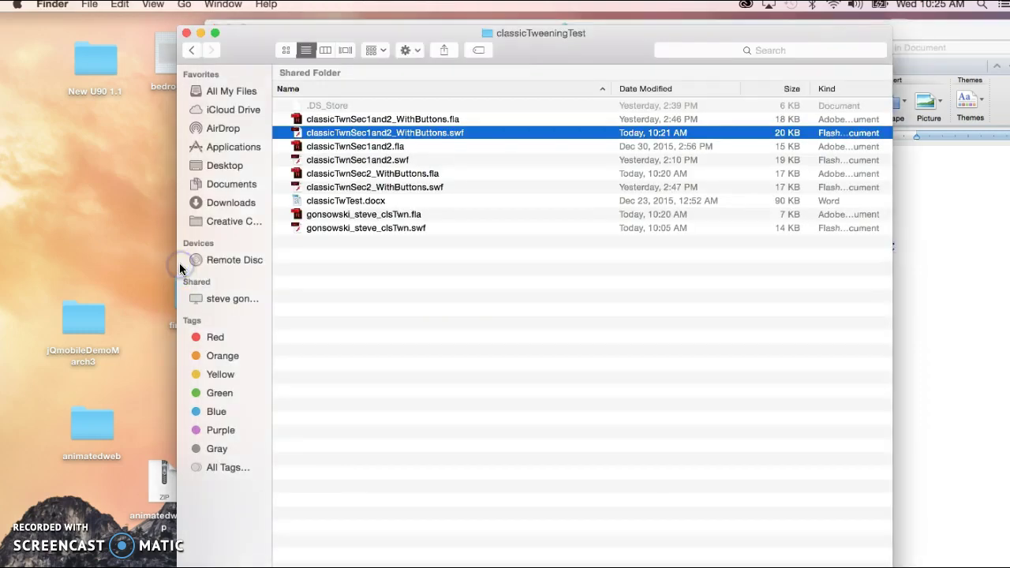
double_click(356, 134)
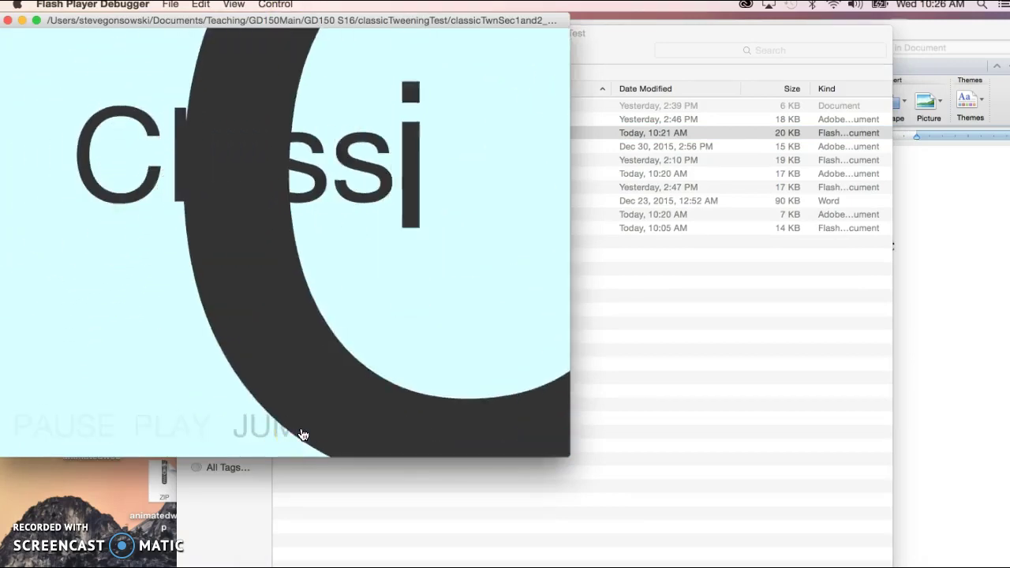
left_click(275, 6)
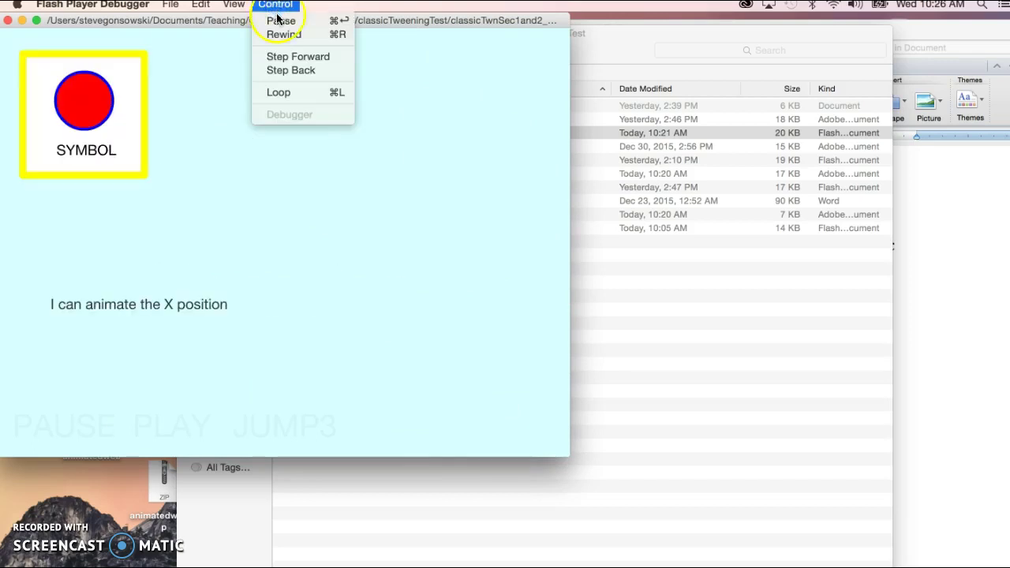
left_click(281, 33)
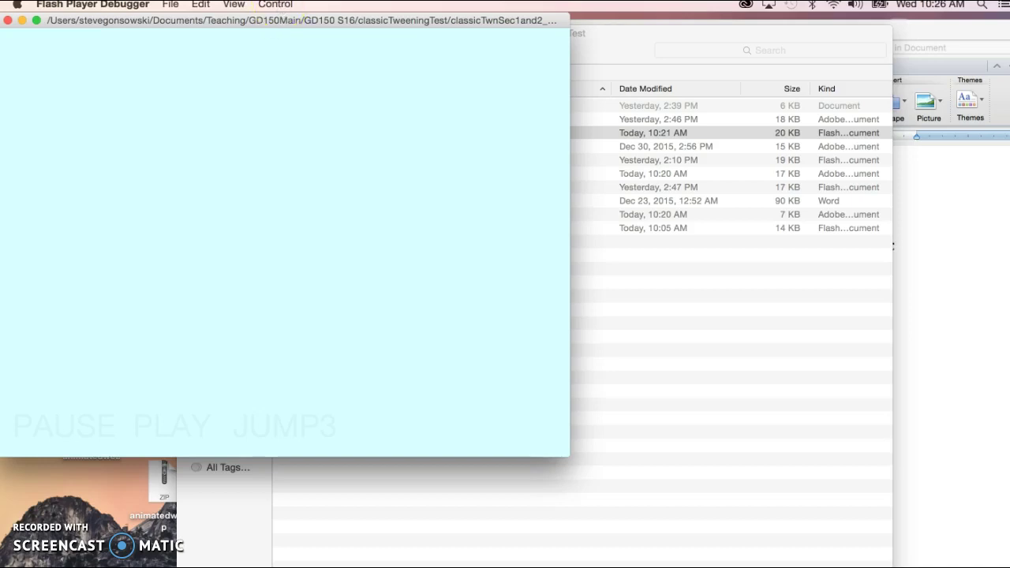
Play the sample movie's introduction from the start and pause it at the word "Classic".
left_click(276, 6)
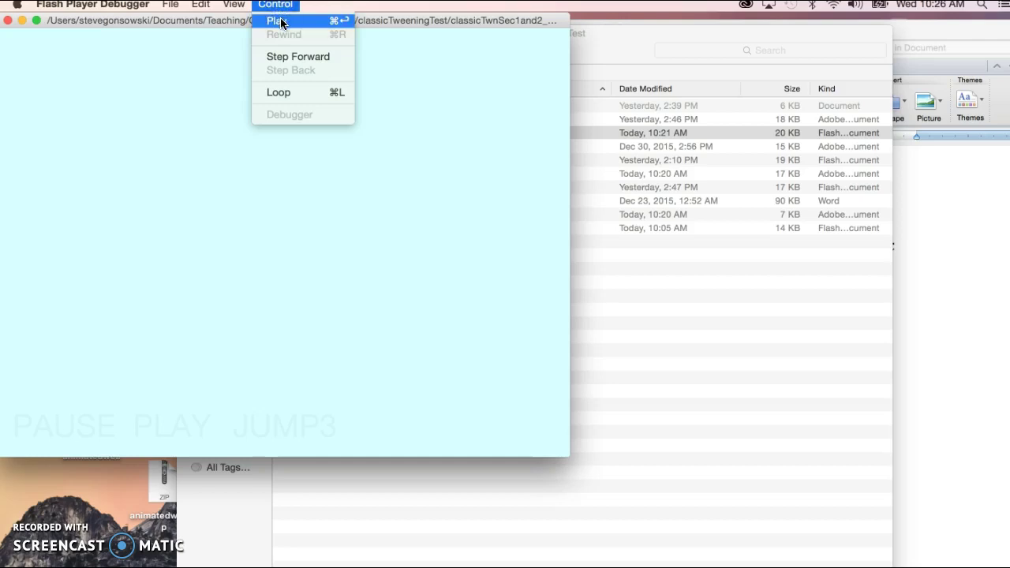
left_click(281, 24)
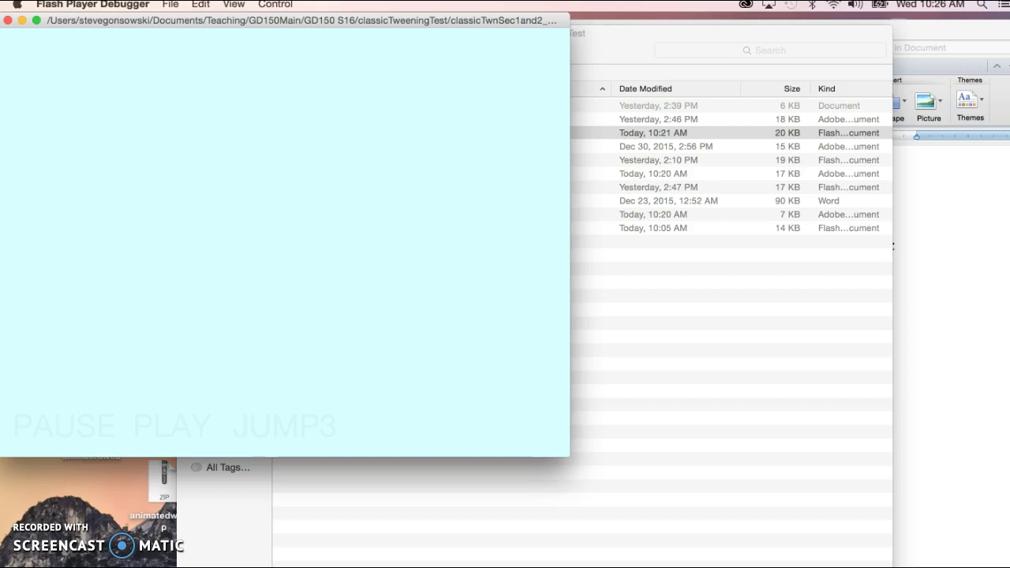
left_click(272, 6)
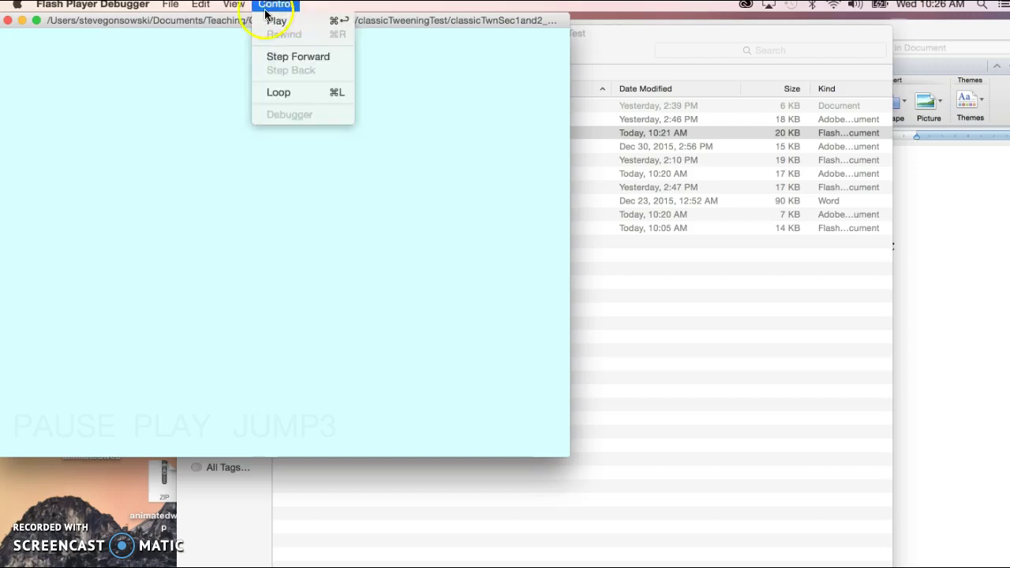
left_click(271, 23)
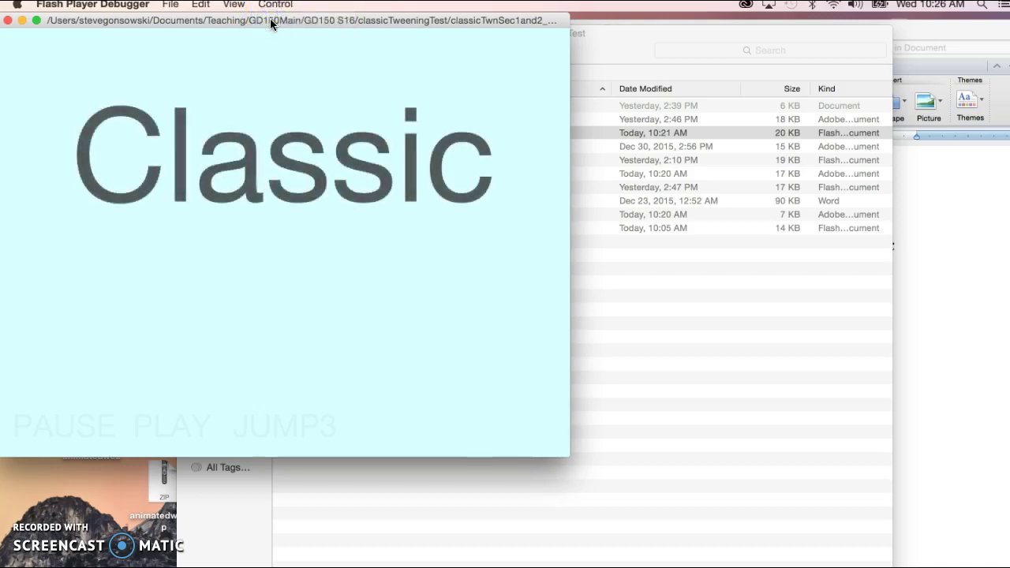
left_click(268, 6)
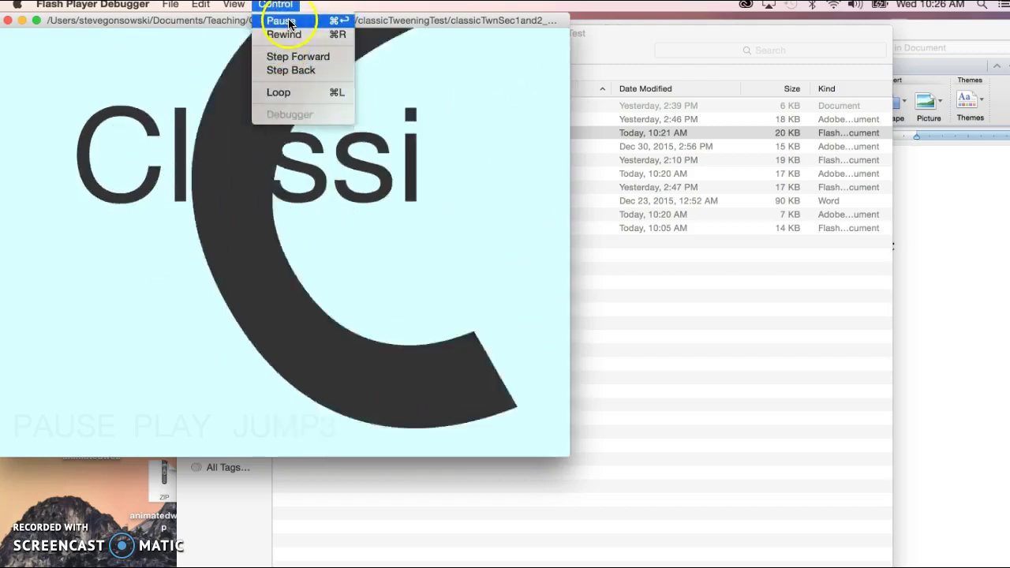
left_click(286, 21)
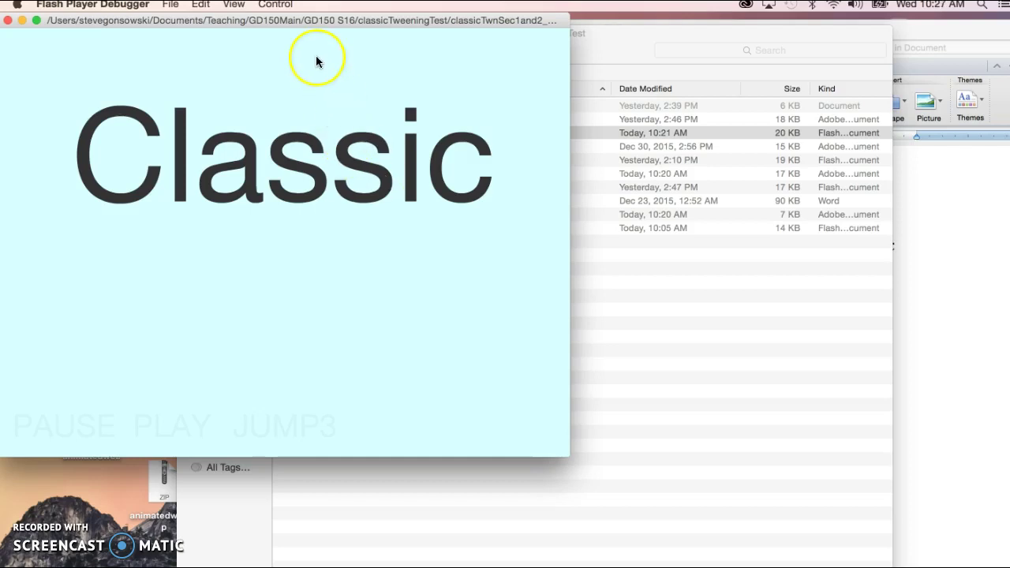
Rewind the sample movie and play it again from the beginning.
left_click(271, 5)
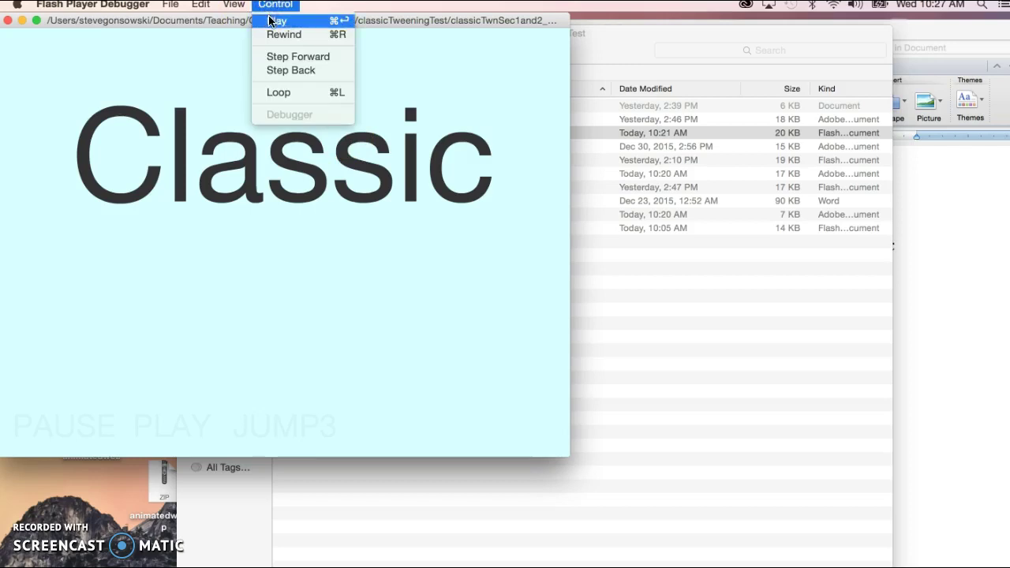
left_click(276, 35)
left_click(276, 6)
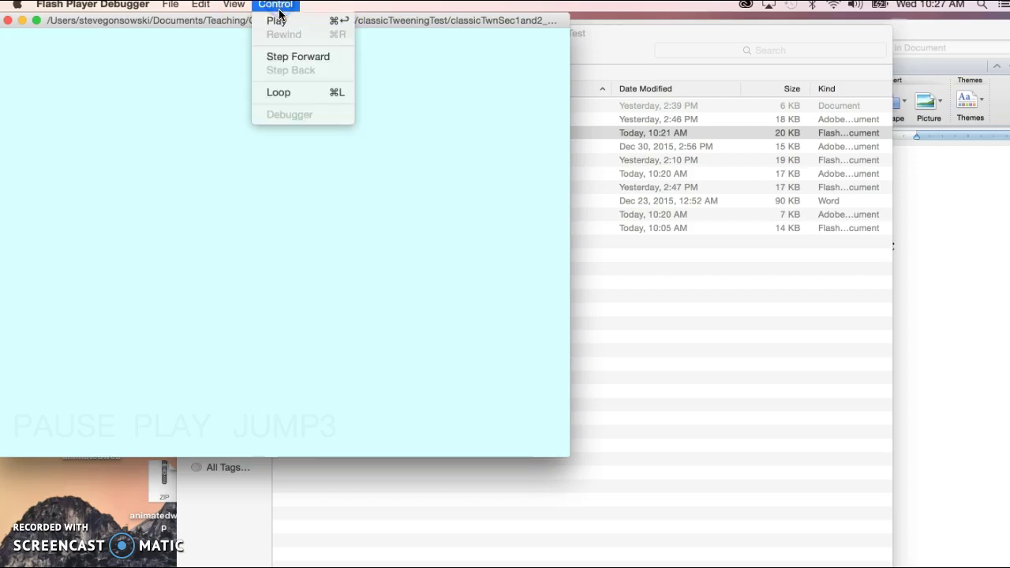
left_click(278, 21)
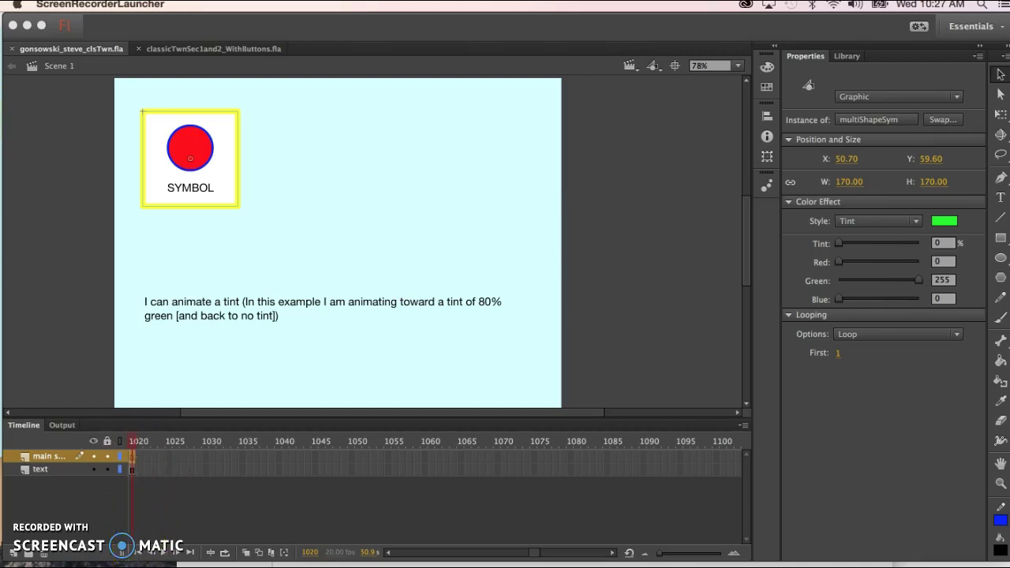
Try to shift all frames of both layers 40 frames later as one selected block.
left_click(139, 558)
left_click(139, 557)
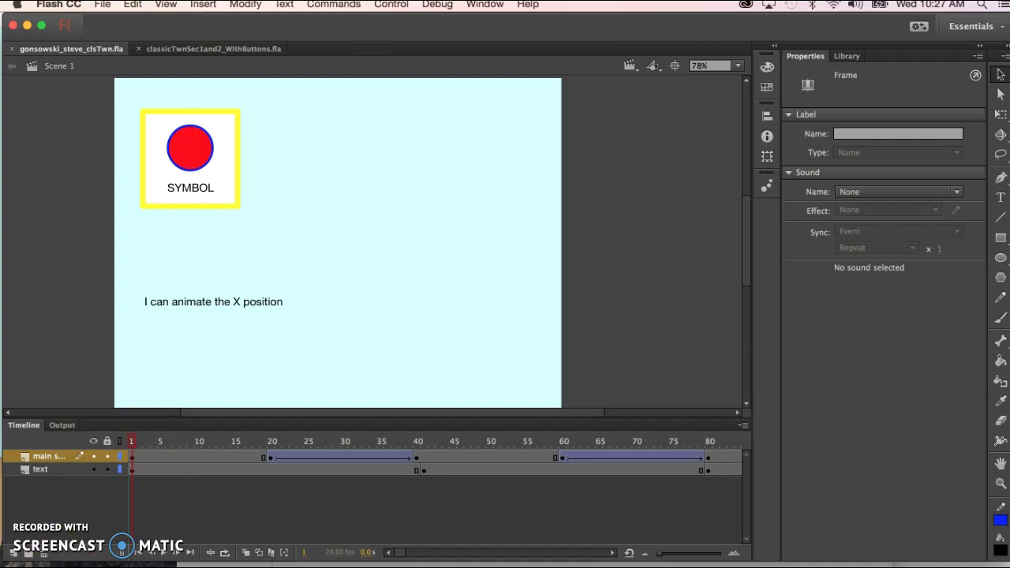
left_click(132, 457)
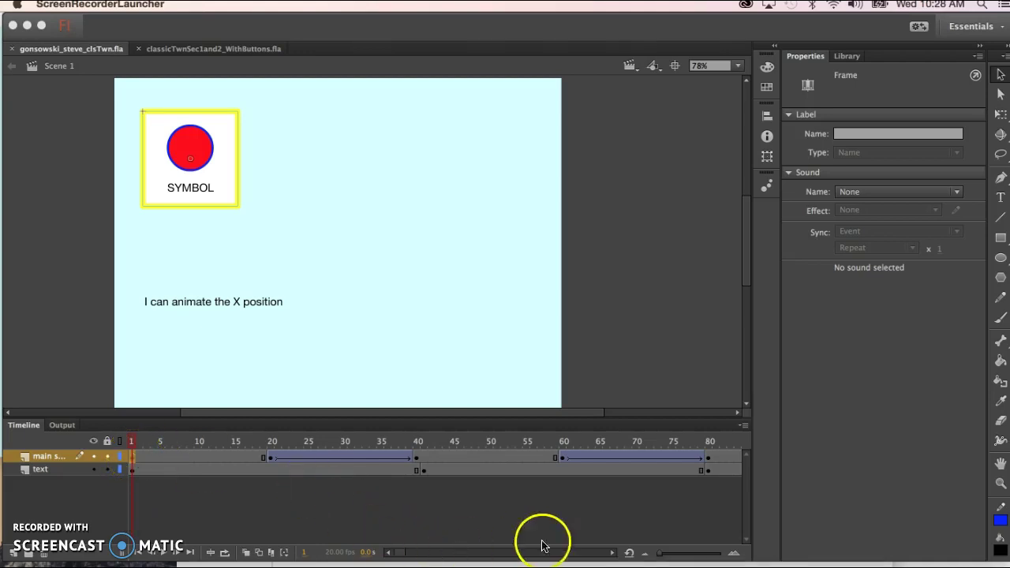
left_click(394, 555)
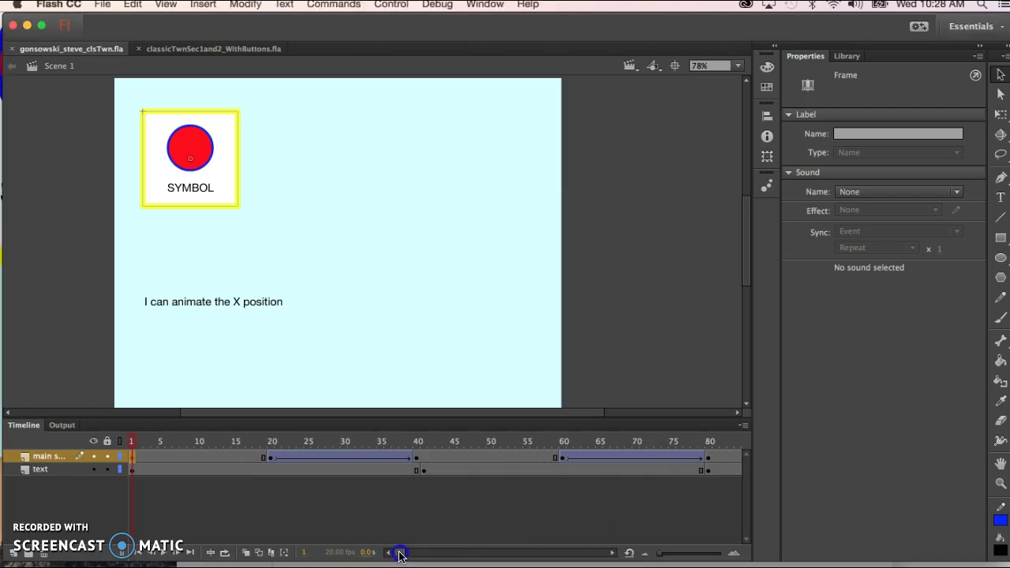
left_click_drag(395, 555, 526, 554)
left_click(571, 472)
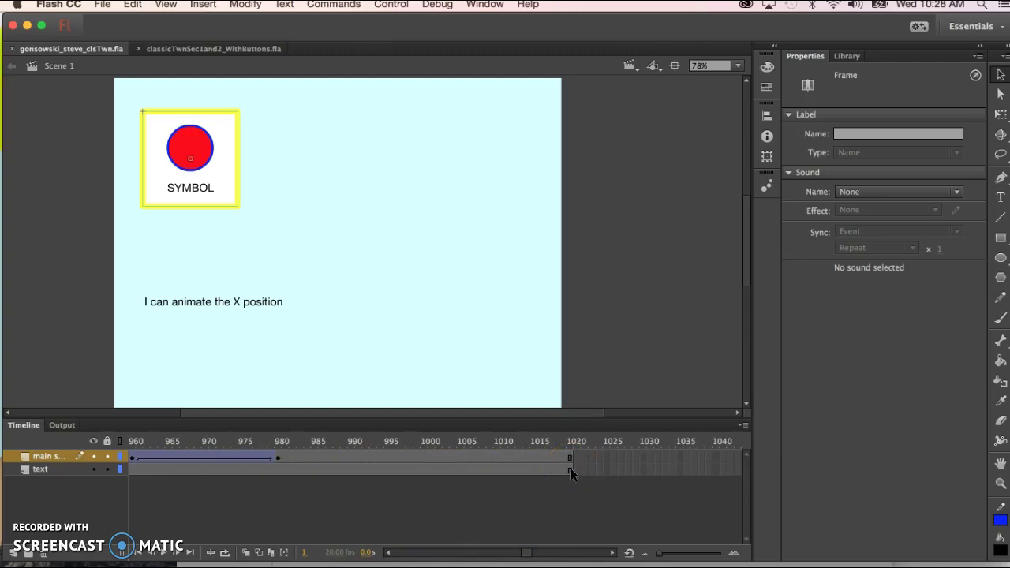
left_click(571, 470, "shift")
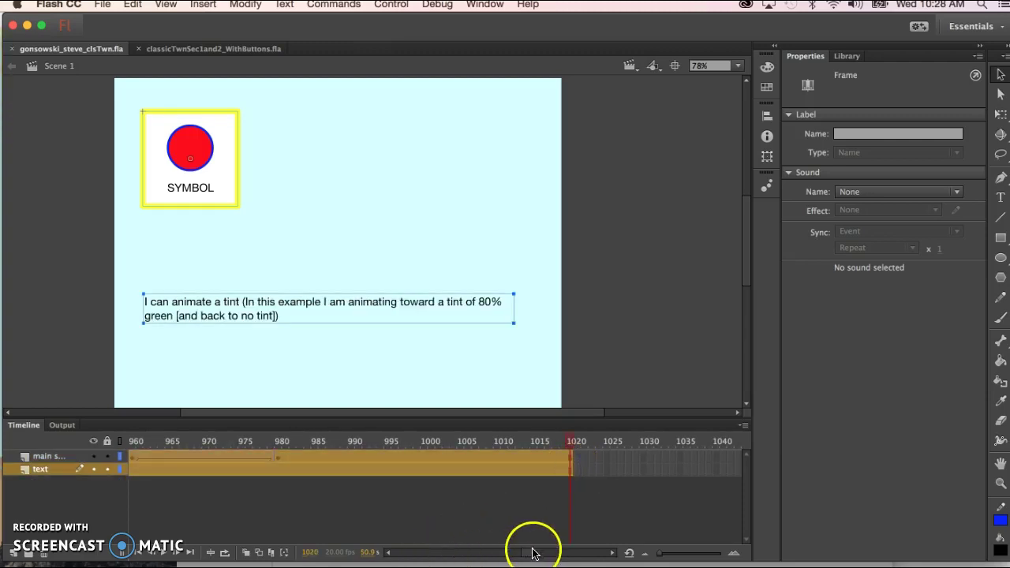
left_click_drag(526, 552, 387, 554)
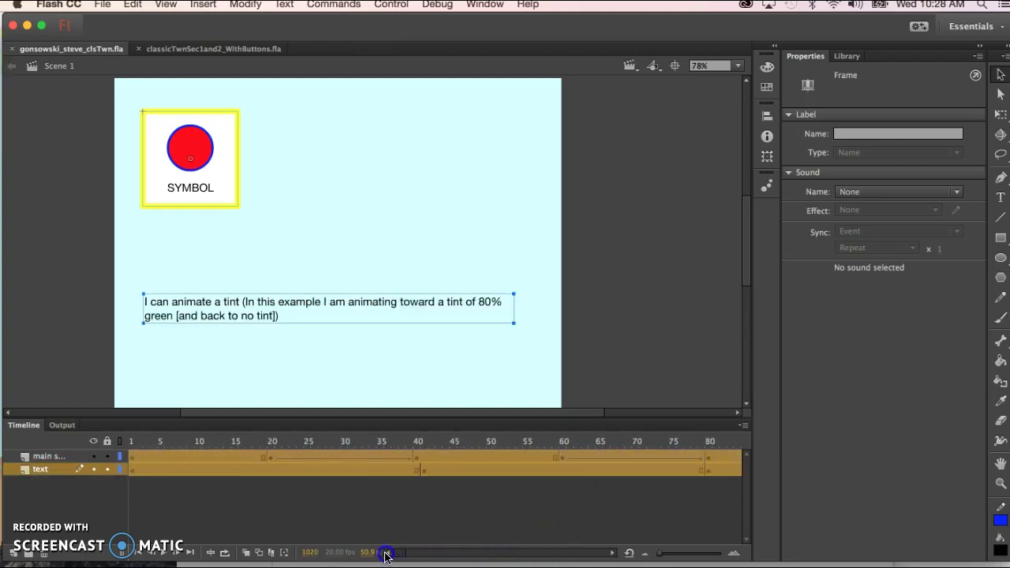
left_click_drag(179, 471, 466, 479)
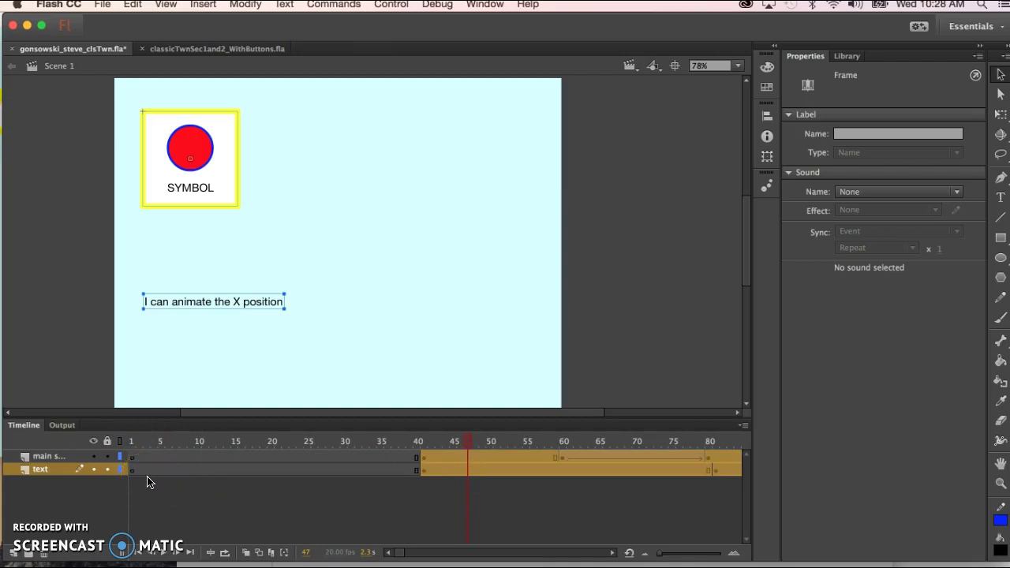
key("End")
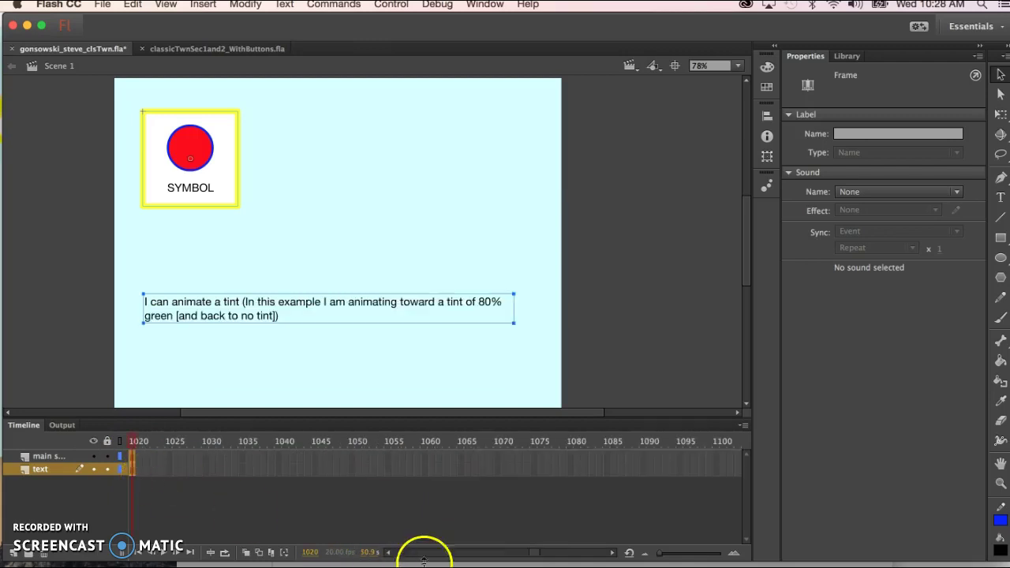
left_click_drag(536, 552, 369, 552)
left_click(286, 521)
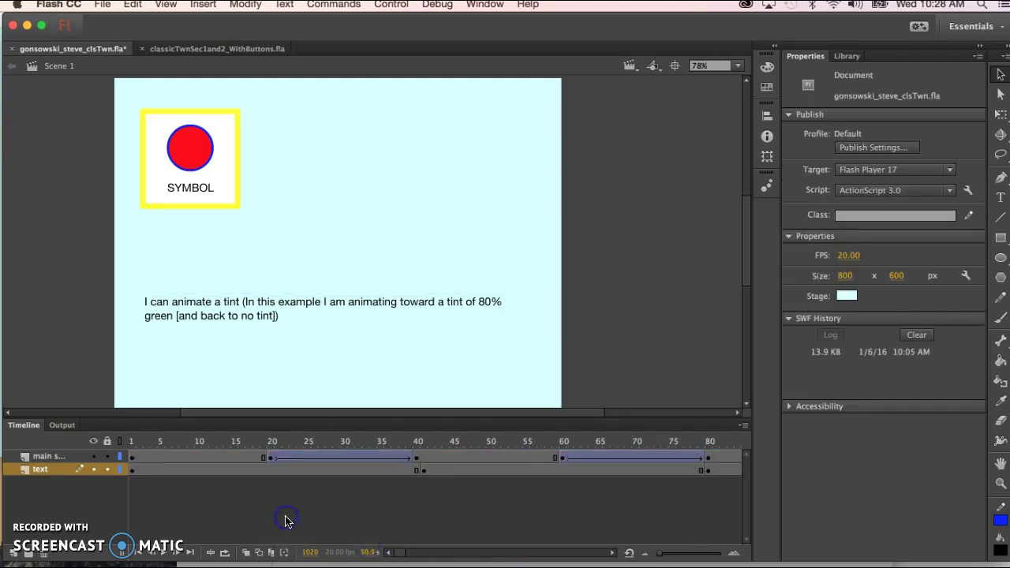
Insert frames at frame 1 on both layers until the first tween starts at frame 69.
left_click(131, 457)
left_click(132, 472)
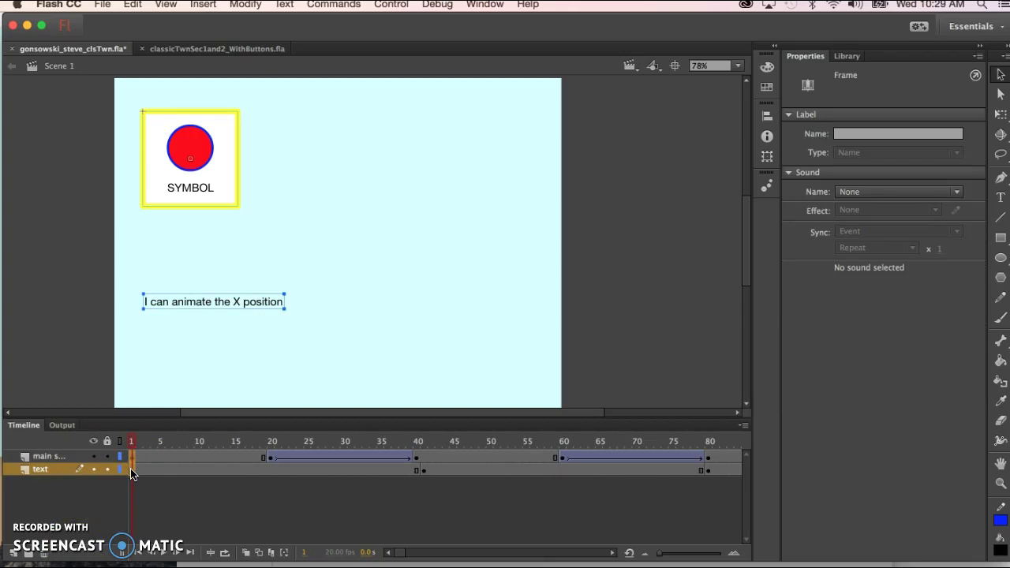
key("F5")
key("F5")
key("F5")
key("F5")
key("F5")
key("F5")
key("F5")
key("F5")
key("F5")
key("F5")
key("F5")
key("F5")
key("F5")
key("F5")
key("F5")
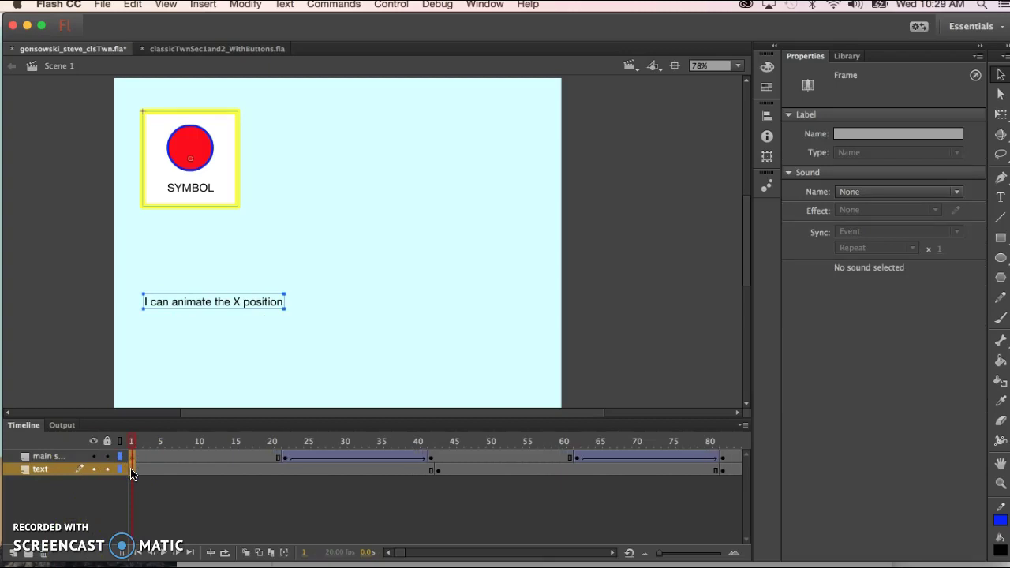
key("F5")
key("F5")
key("F5")
key("F5")
key("F5")
key("F5")
key("F5")
key("F5")
key("F5")
key("F5")
key("F5")
key("F5")
key("F5")
key("F5")
key("F5")
key("F5")
key("F5")
key("F5")
key("F5")
key("F5")
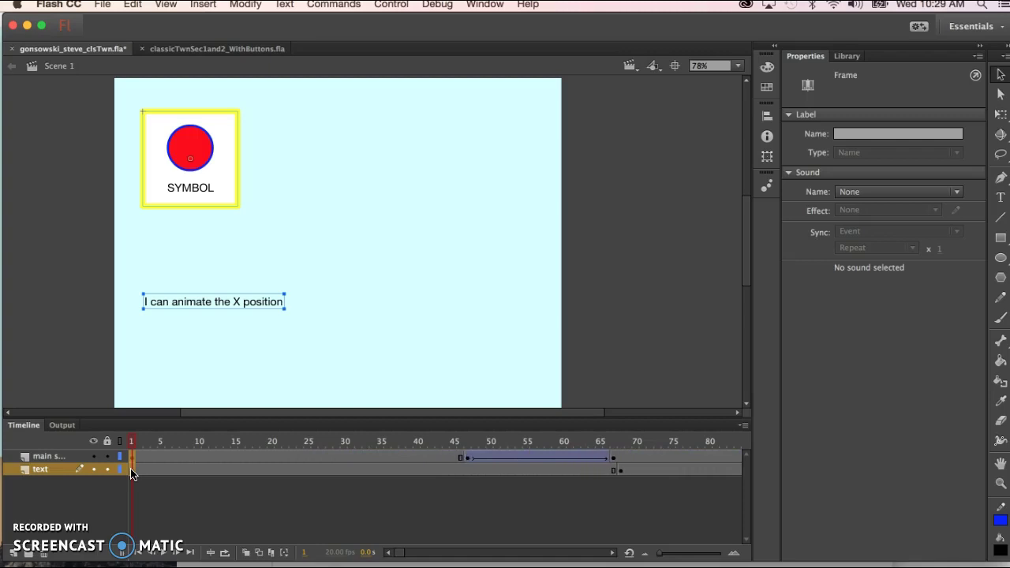
key("F5")
key("F5")
key("F5")
key("F5")
key("F5")
key("F5")
key("F5")
key("F5")
key("F5")
key("F5")
key("F5")
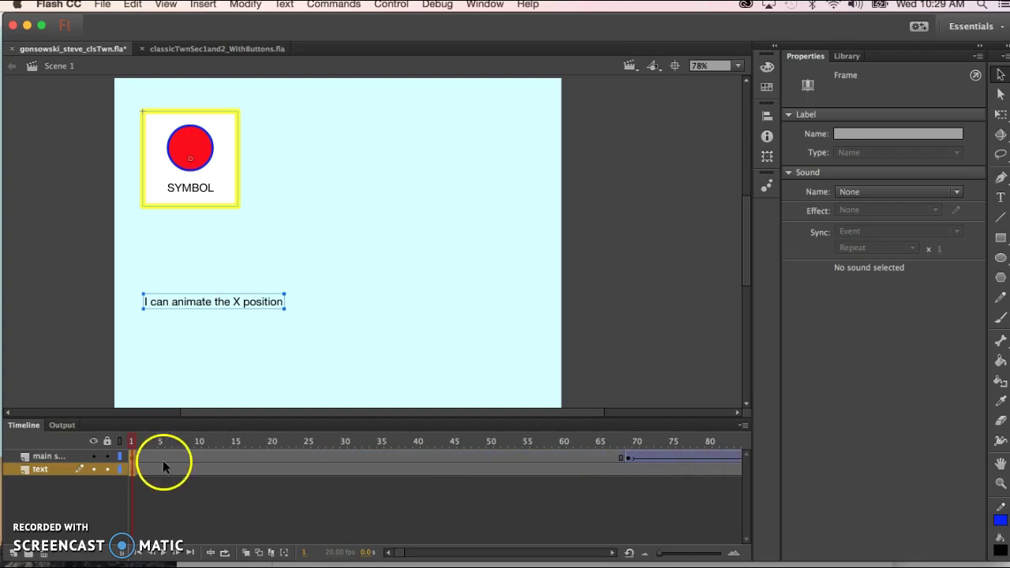
Extend the opening hold on both layers from frame 9 until the first tween starts at frame 80.
left_click(142, 500)
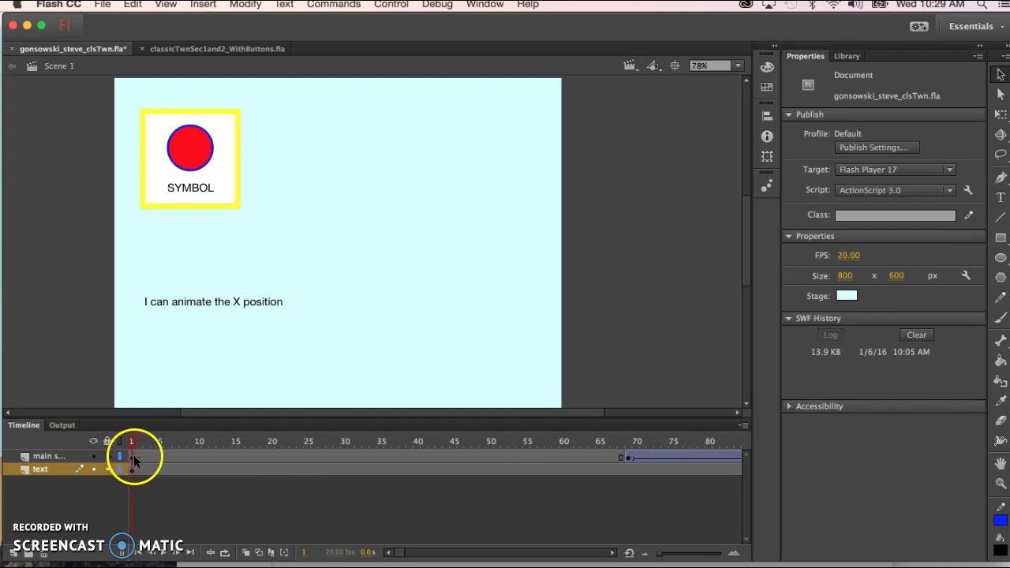
left_click(190, 466)
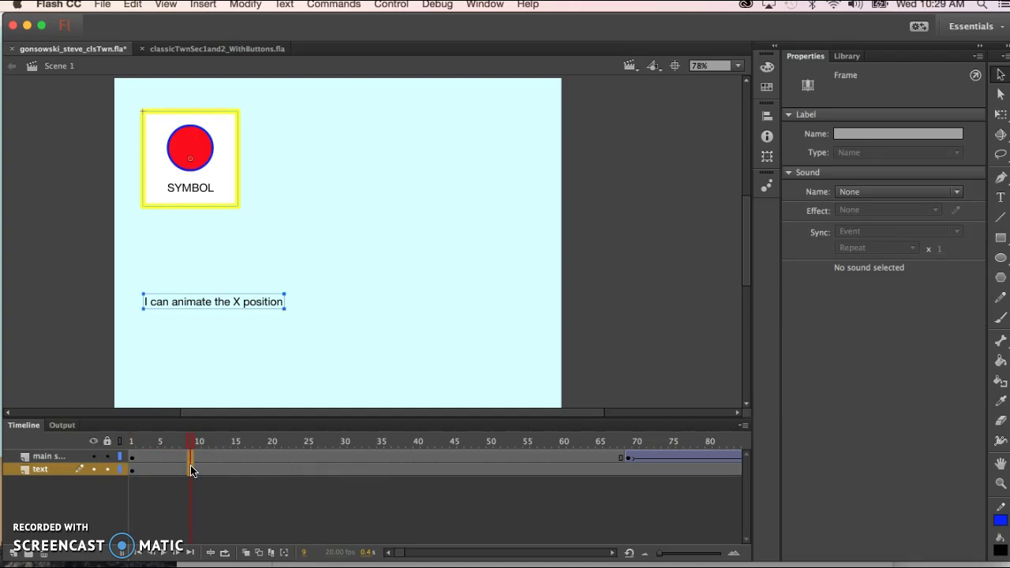
key("F5")
key("F5")
key("F5")
key("F5")
key("F5")
key("F5")
key("F5")
key("F5")
left_click(707, 457)
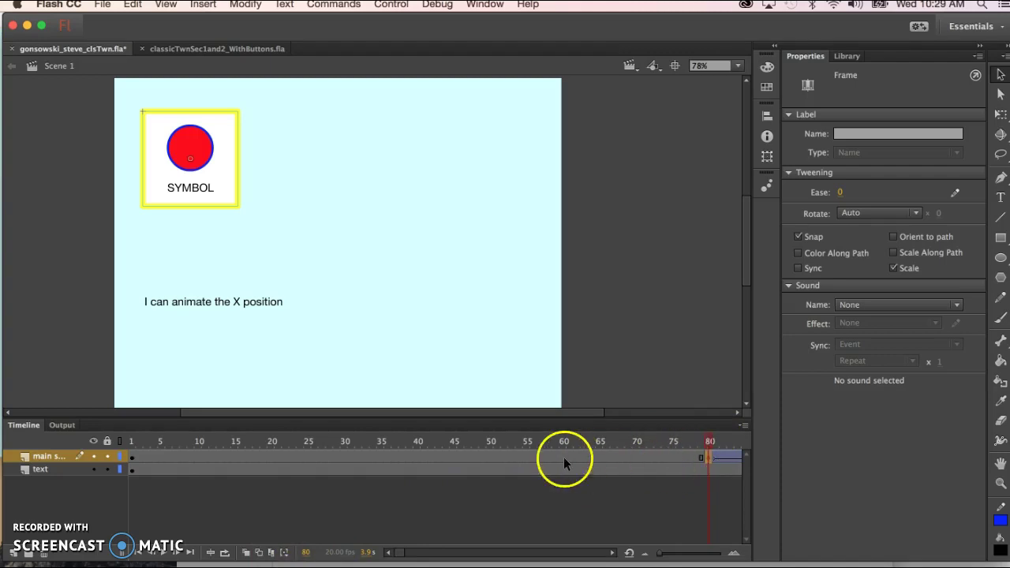
Move the first keyframes of both layers together from frame 1 to frame 60.
left_click(132, 456)
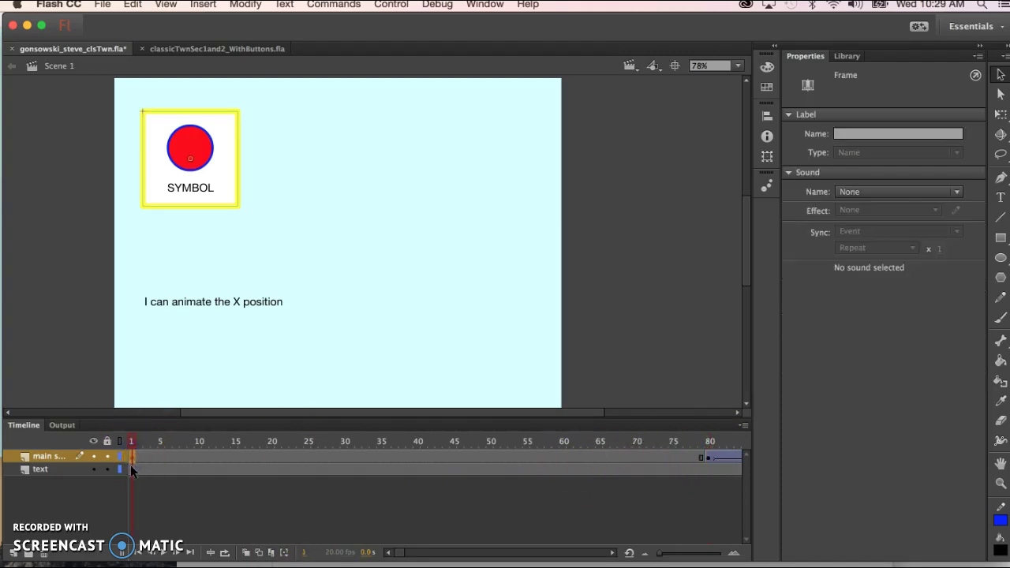
left_click(131, 469)
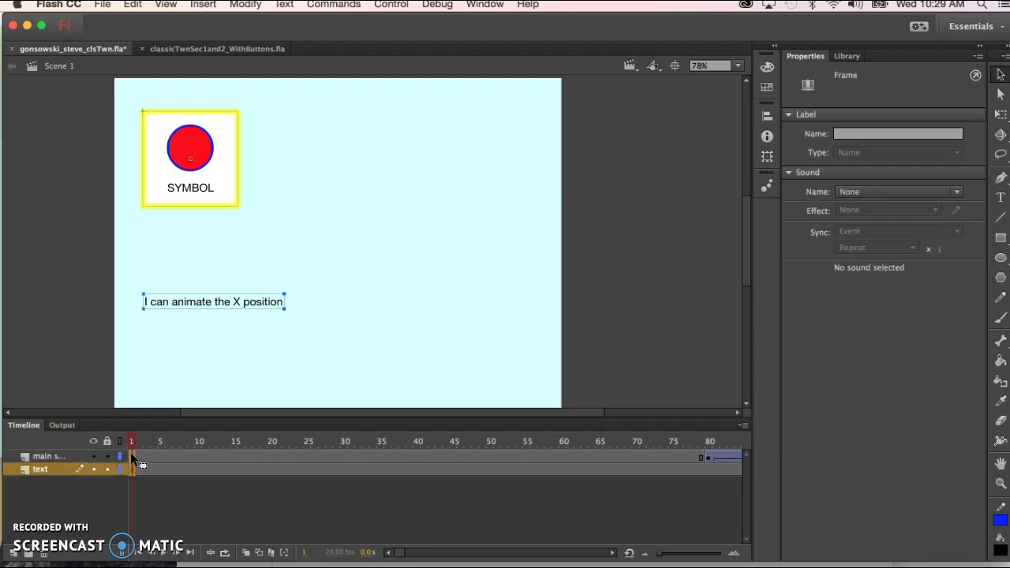
left_click_drag(262, 443, 562, 453)
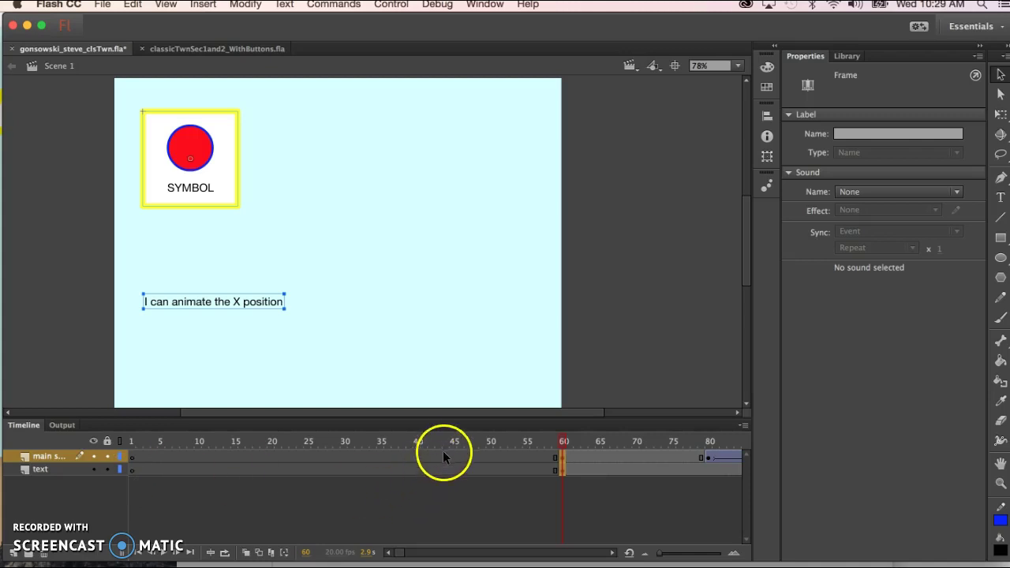
Insert blank frames at frame 44 on both layers until the first content keyframes sit at frame 83.
left_click_drag(444, 462, 445, 466)
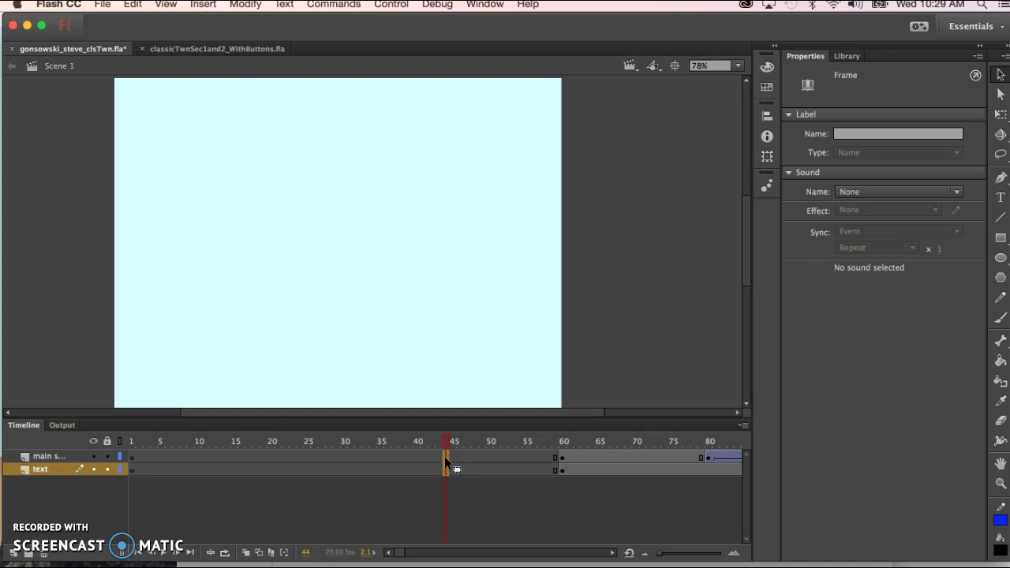
key("F5")
key("F5")
key("F5")
key("F5")
key("F5")
key("F5")
key("F5")
key("F5")
key("F5")
key("F5")
key("F5")
key("F5")
key("F5")
key("F5")
key("F5")
key("F5")
key("F5")
key("F5")
key("F5")
key("F5")
key("F5")
key("F5")
key("F5")
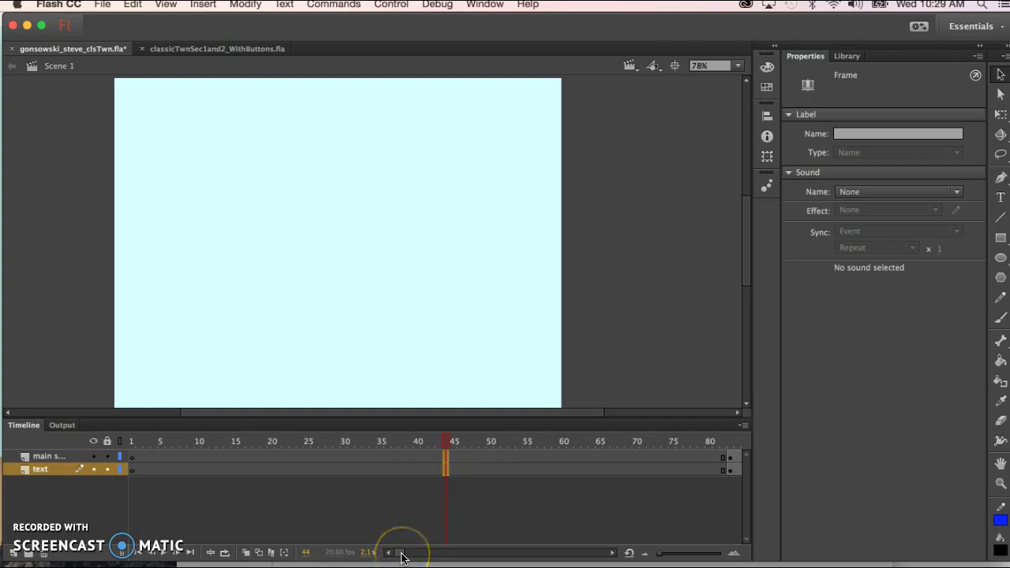
Check the document's frame rate and insert more blank frames at frame 65 on both layers, pushing the first content keyframes past frame 100.
left_click_drag(401, 557, 403, 557)
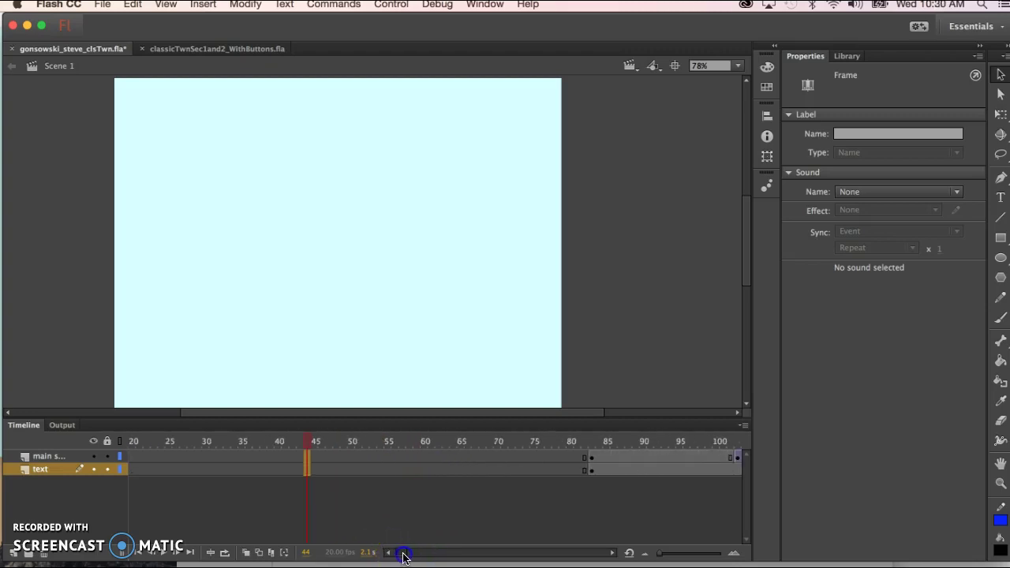
left_click(697, 154)
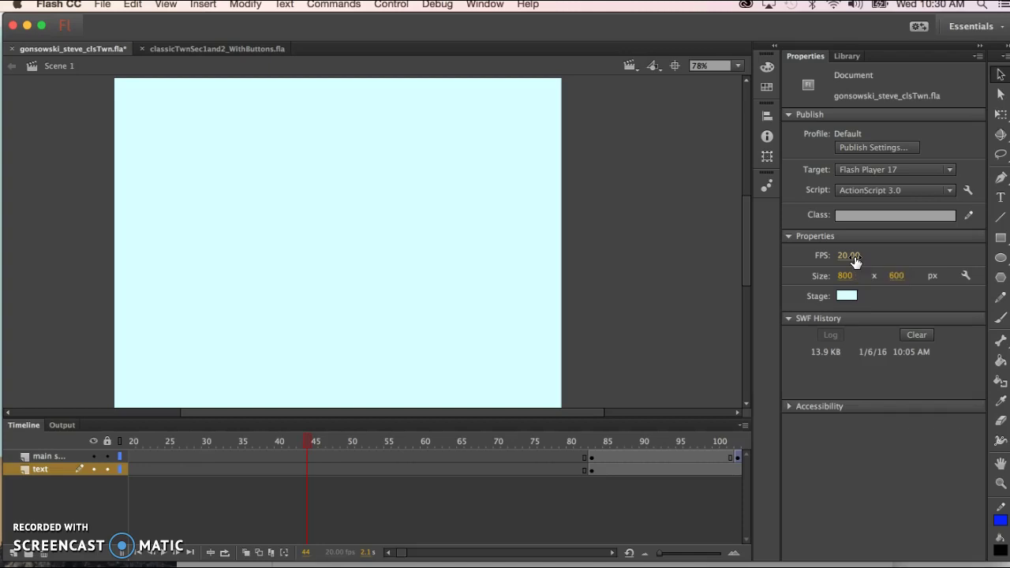
left_click(461, 469)
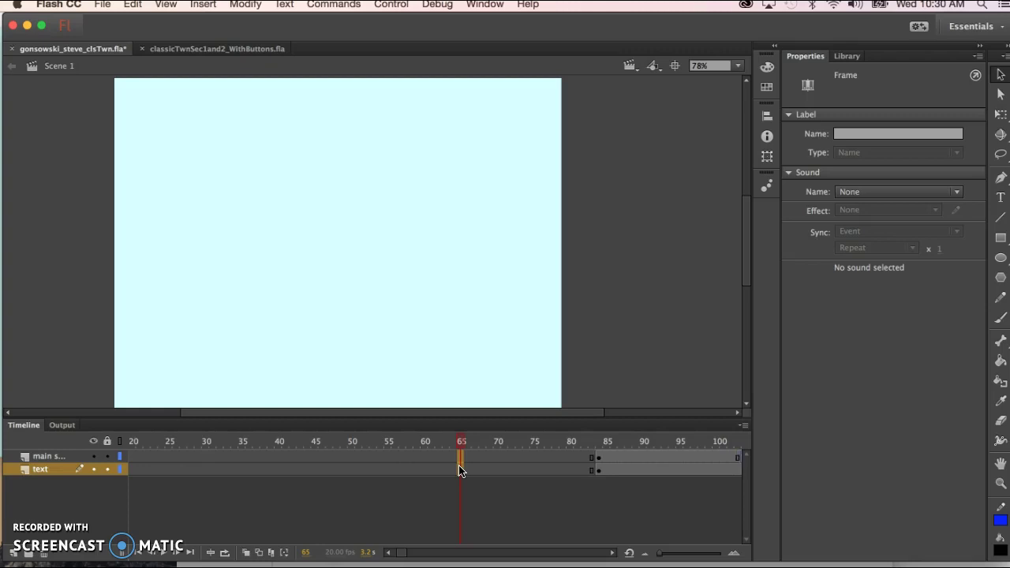
key("F5")
key("F5")
key("F5")
key("F5")
key("F5")
key("F5")
key("F5")
key("F5")
key("F5")
key("F5")
key("F5")
key("F5")
key("F5")
key("F5")
key("F5")
key("F5")
key("F5")
key("F5")
key("F5")
key("F5")
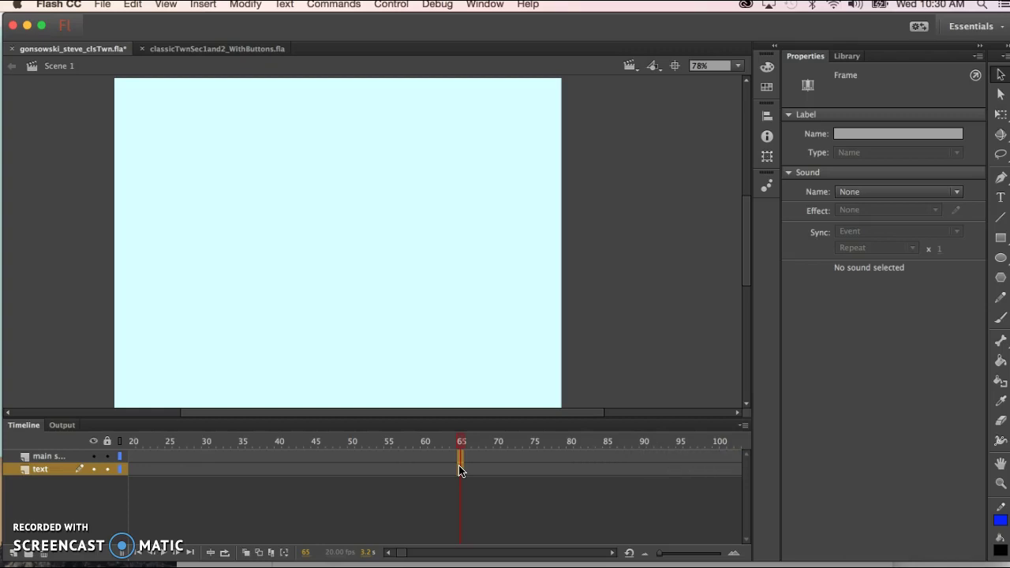
Extend the blank lead-in on both layers until the first content keyframes reach frame 239, and return the playhead to frame 1.
left_click_drag(401, 553, 403, 552)
left_click(412, 471)
key("F5")
key("F5")
key("F5")
key("F5")
key("F5")
key("F5")
key("F5")
key("F5")
key("F5")
key("F5")
key("F5")
key("F5")
key("F5")
key("F5")
key("F5")
key("F5")
key("F5")
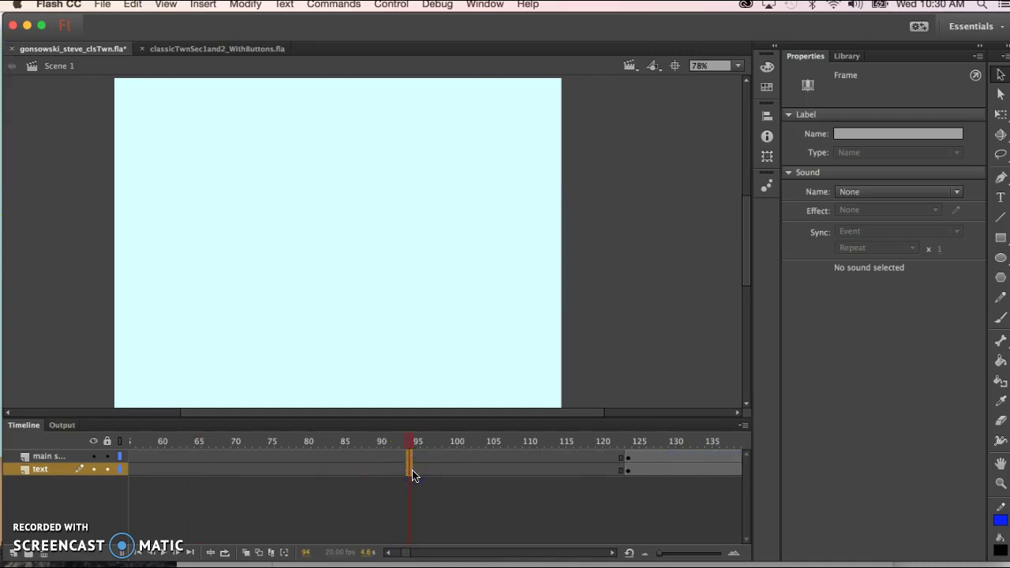
key("F5")
key("F5")
key("F5")
key("F5")
key("F5")
key("F5")
key("F5")
key("F5")
key("F5")
key("F5")
key("F5")
key("F5")
key("F5")
key("F5")
key("F5")
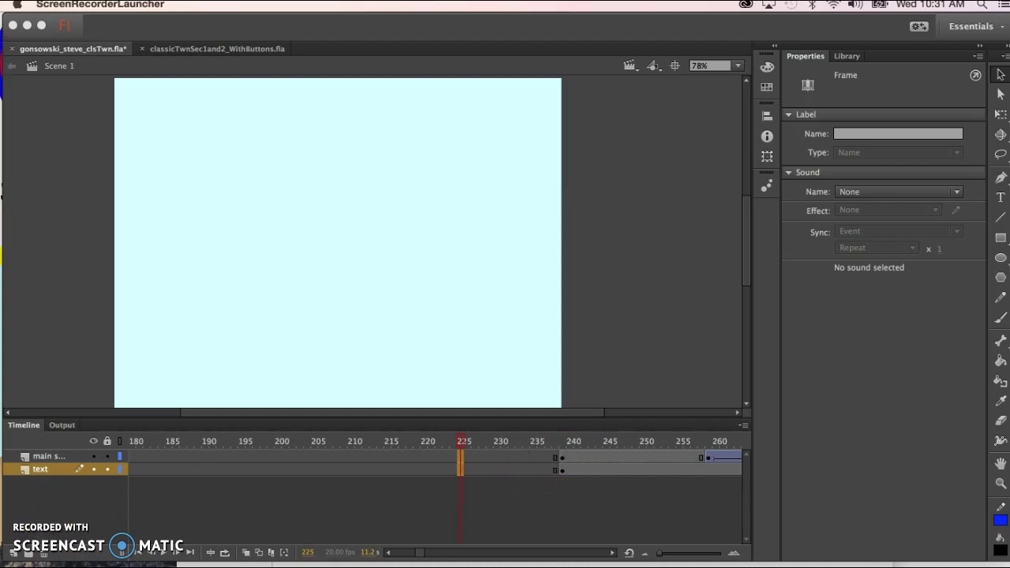
left_click(136, 554)
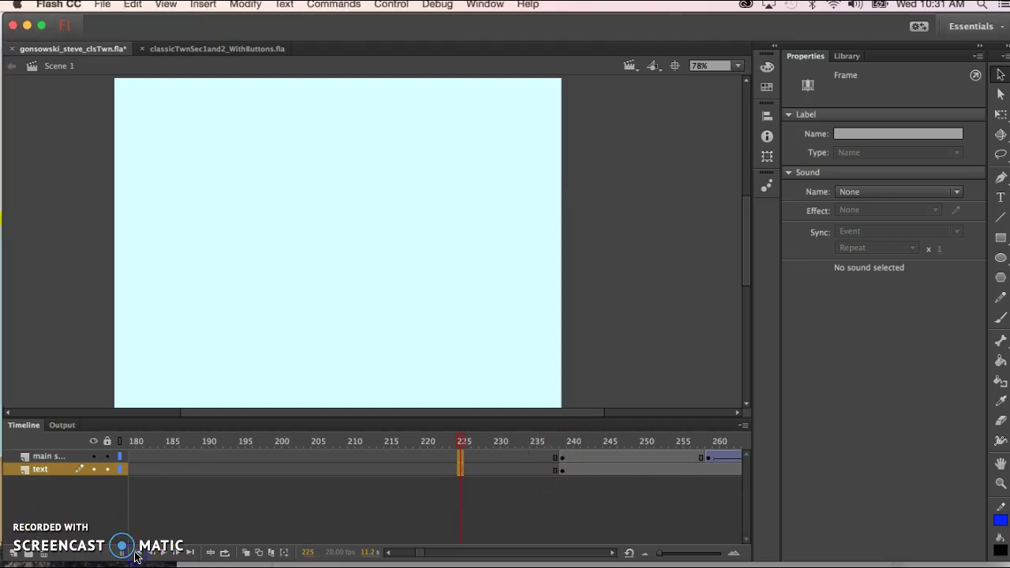
left_click(136, 554)
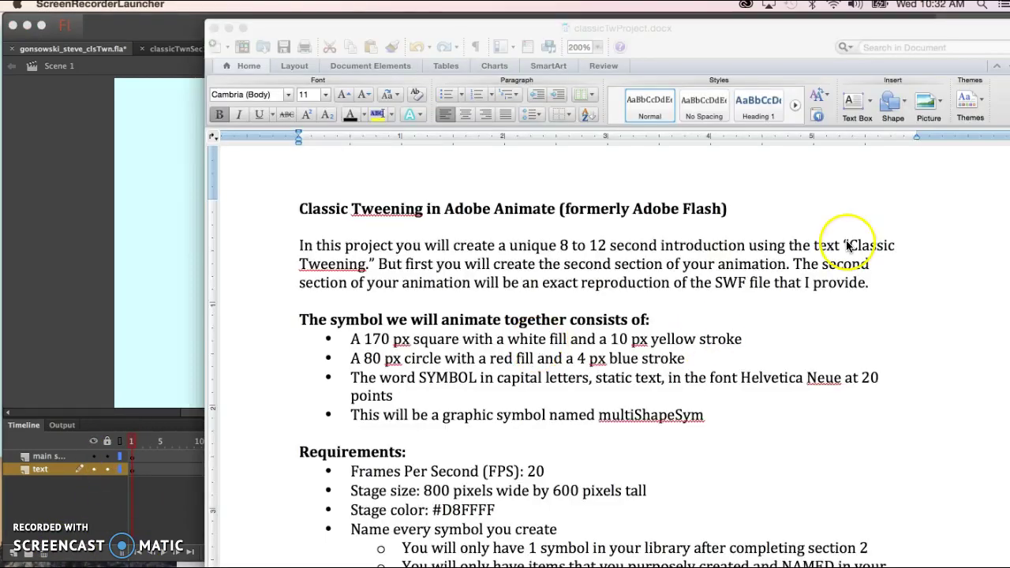
Switch to classicTwProject.docx in Word and copy the word "Classic" from the opening paragraph.
left_click(847, 245)
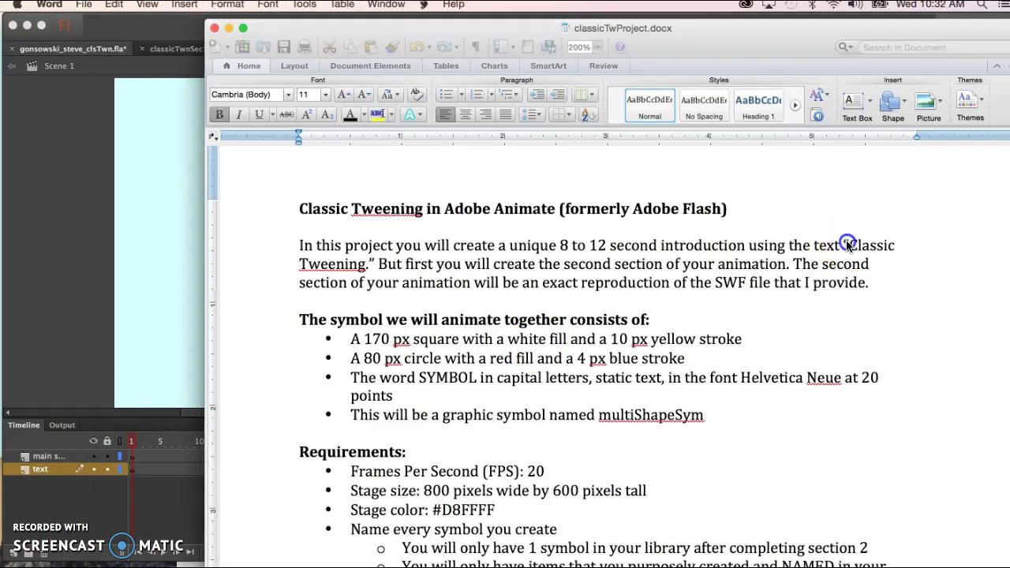
left_click_drag(849, 245, 897, 243)
key("super+c")
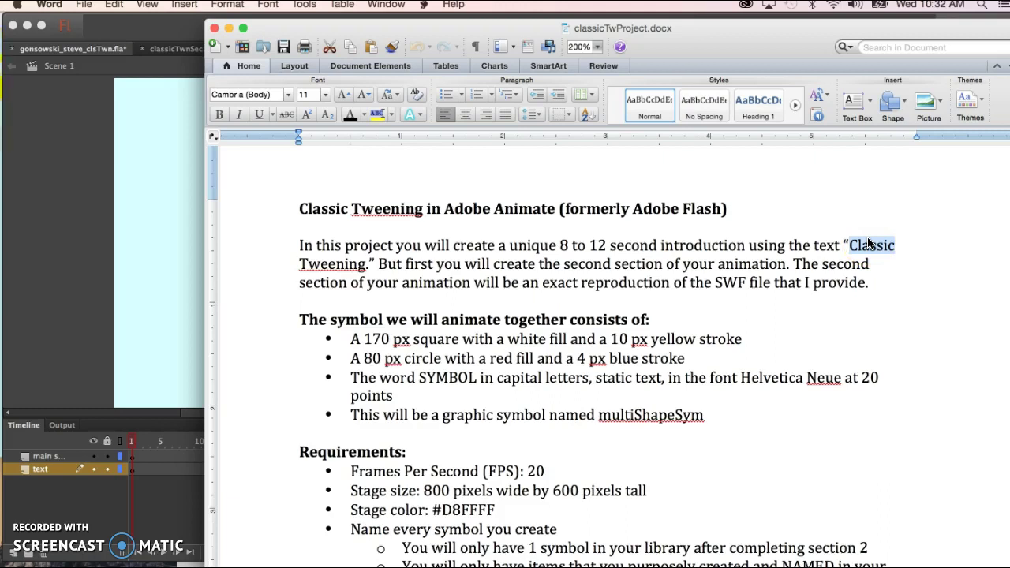
Switch back to Flash and paste the word "Classic" as static text on the text layer at frame 1.
left_click_drag(868, 244, 126, 235)
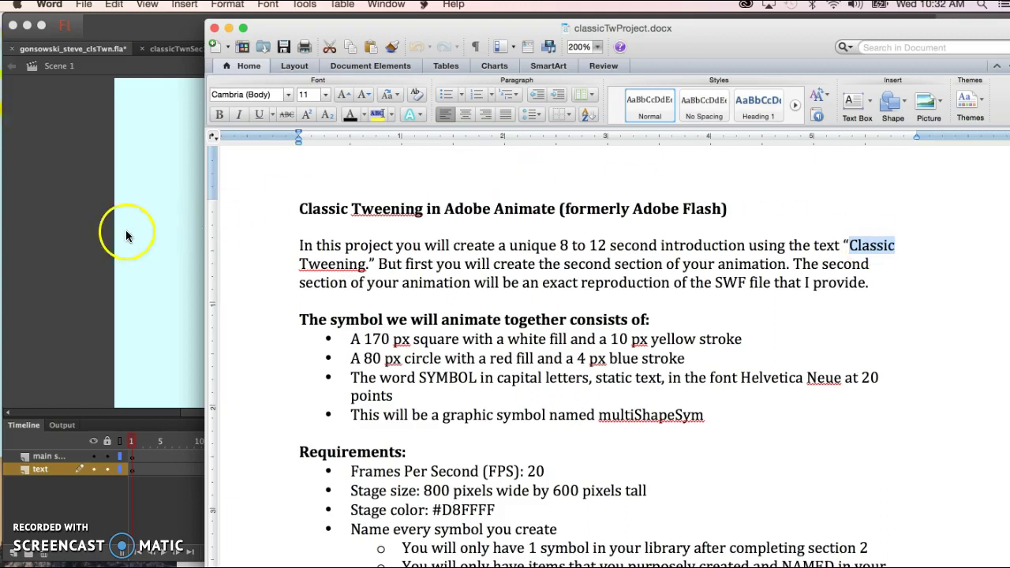
left_click(161, 231)
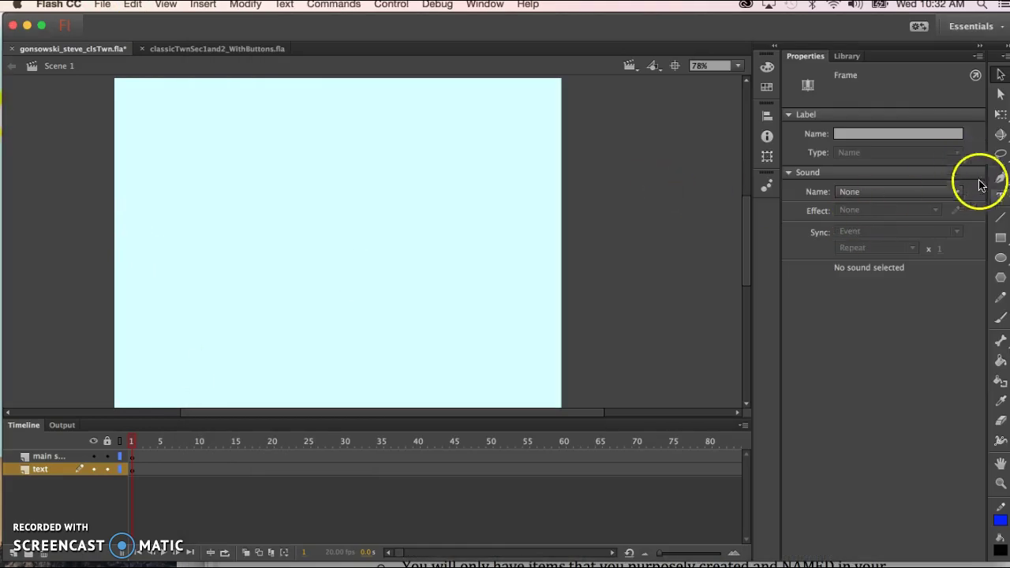
left_click(1001, 197)
left_click(204, 175)
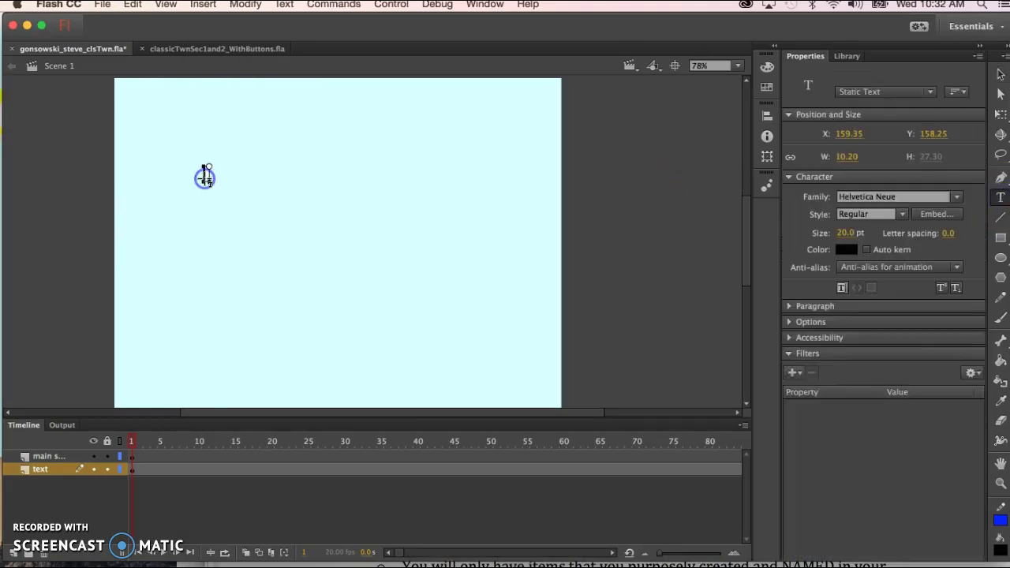
key("super+v")
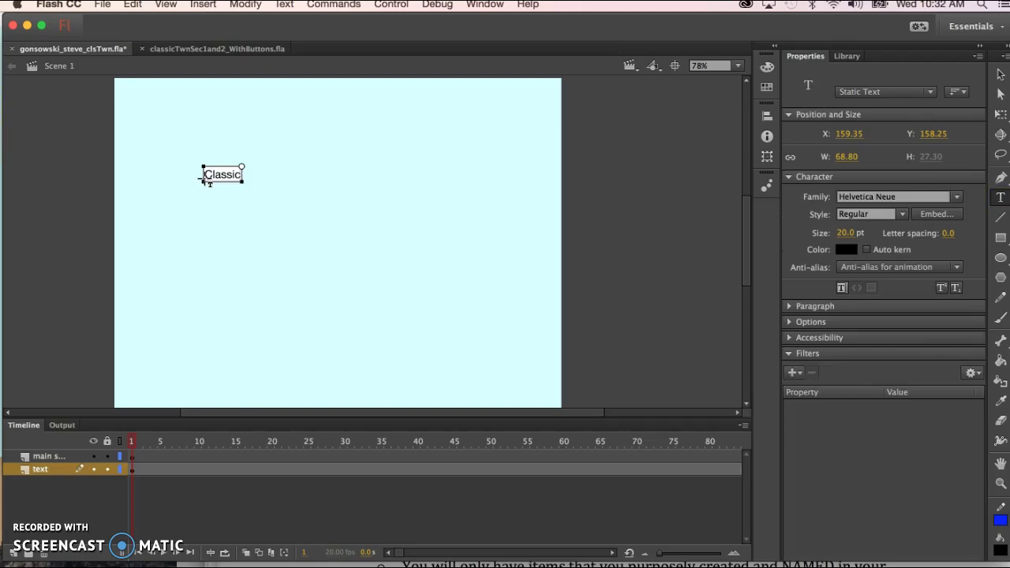
left_click(17, 565)
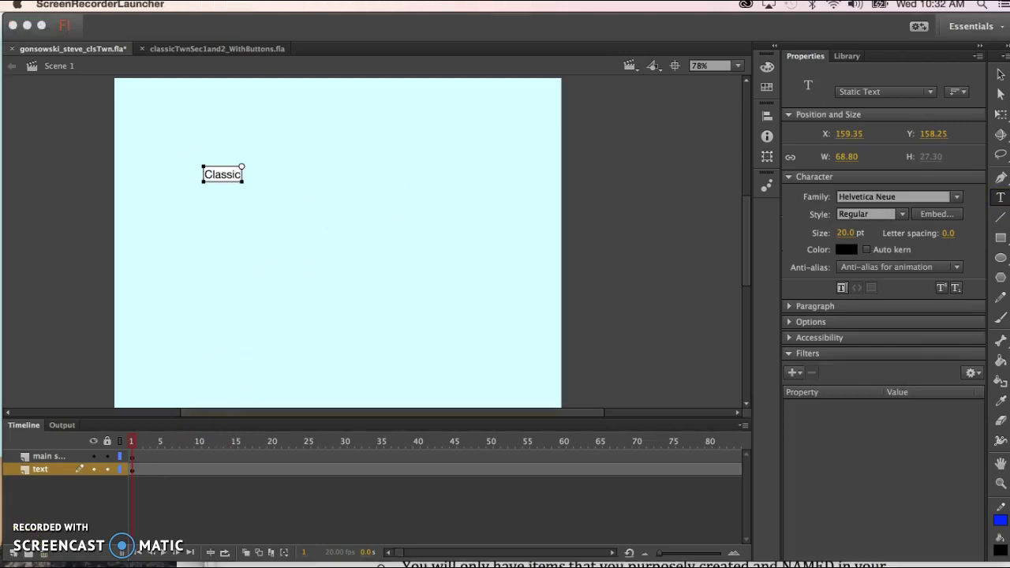
Scale the "Classic" text up to about 573 px wide and move it to about X 99, Y 150, near the stage's centre.
left_click(999, 114)
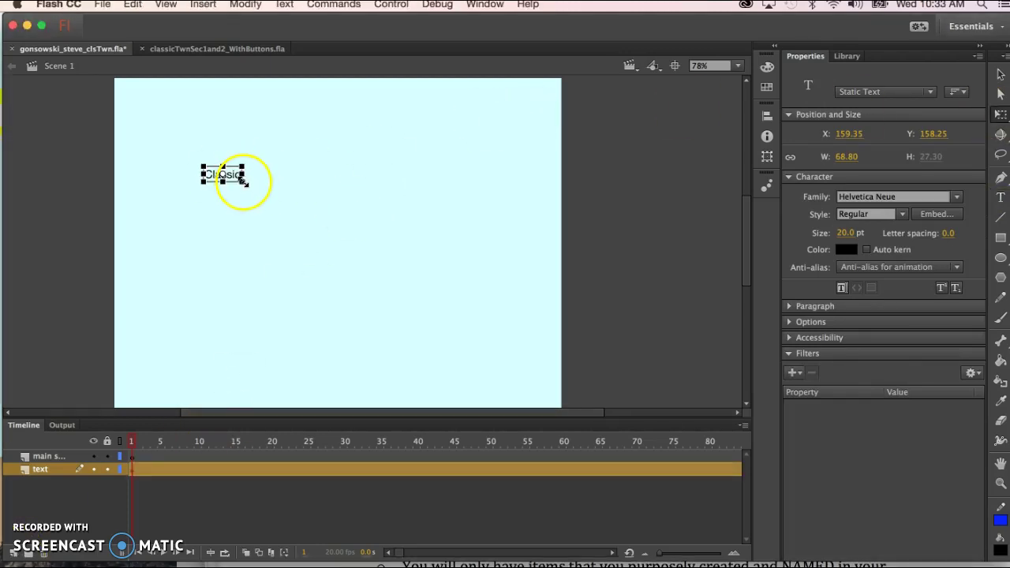
left_click_drag(243, 181, 386, 271)
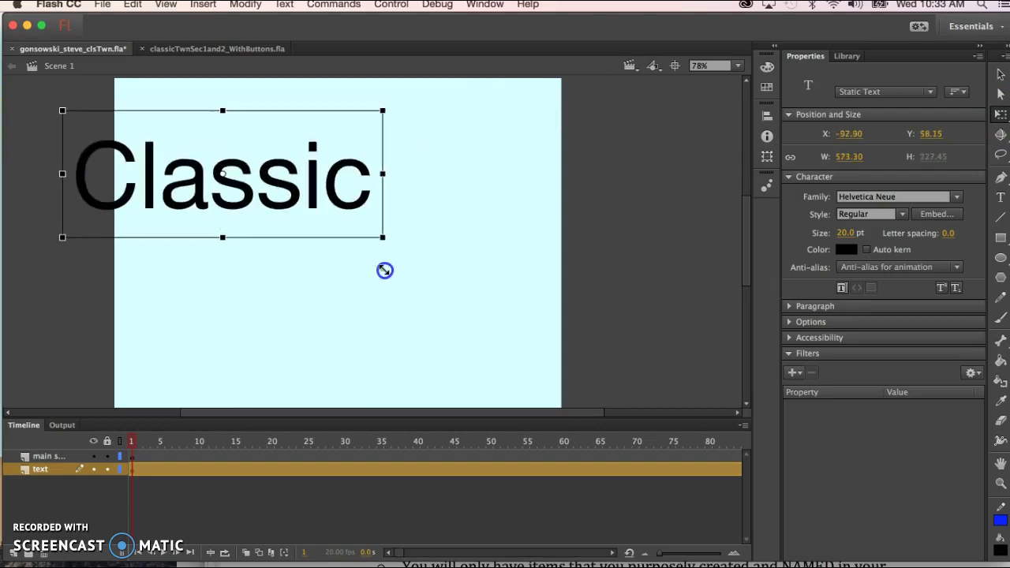
left_click_drag(289, 191, 393, 226)
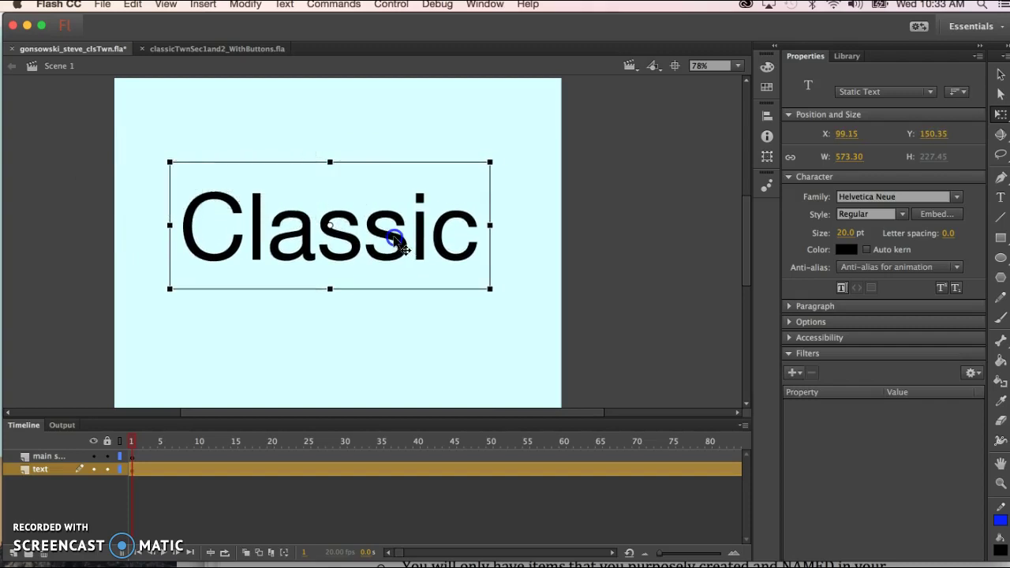
left_click(414, 354)
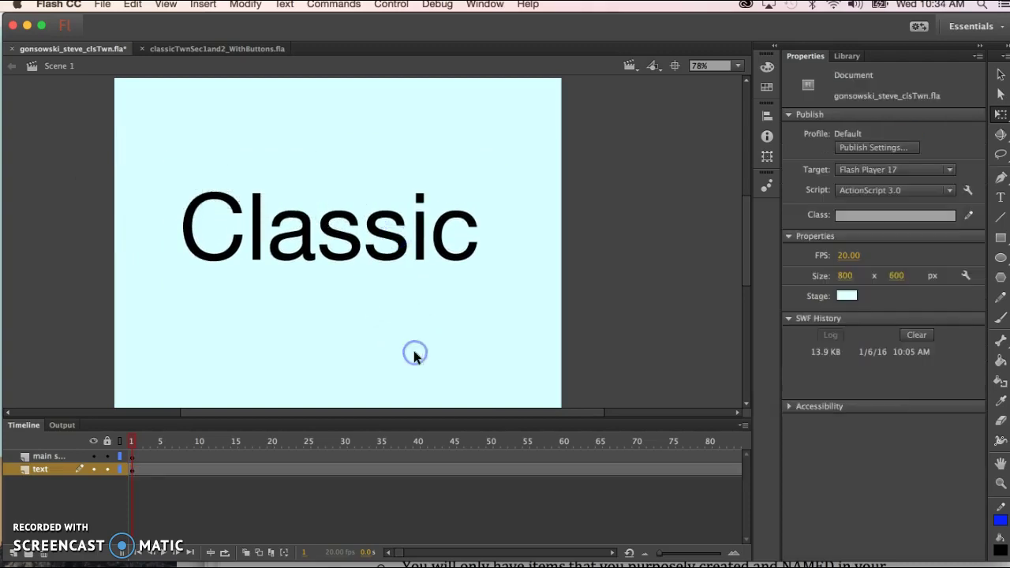
left_click(357, 246)
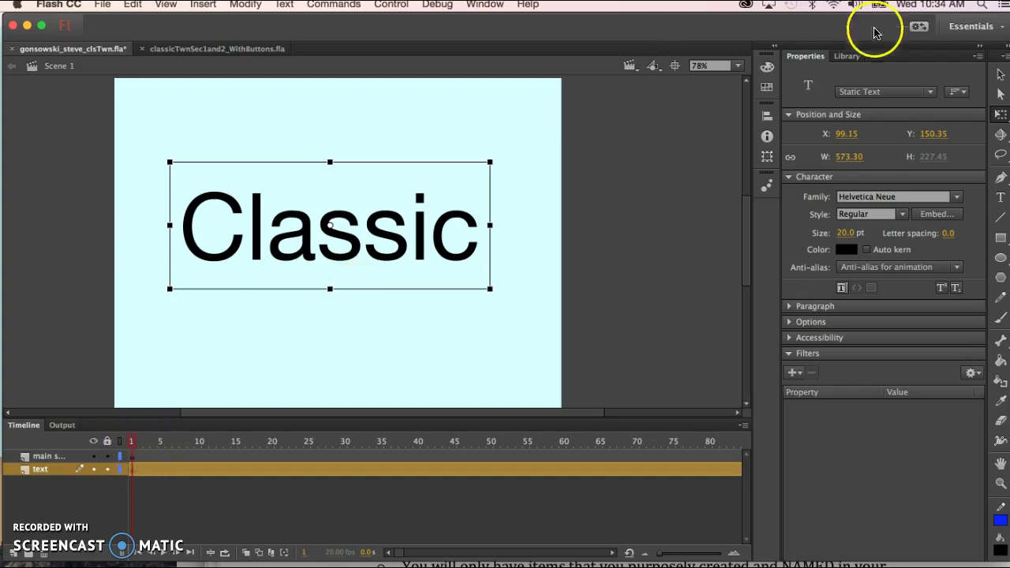
Try inserting a keyframe at frame 26 on the text layer and creating a classic tween directly from the plain text.
left_click(847, 56)
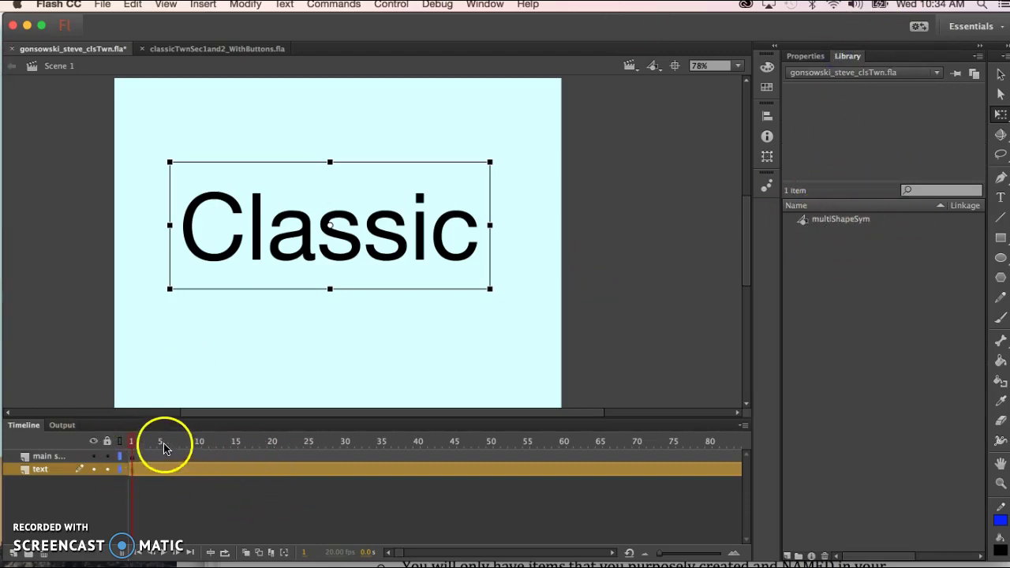
right_click(317, 472)
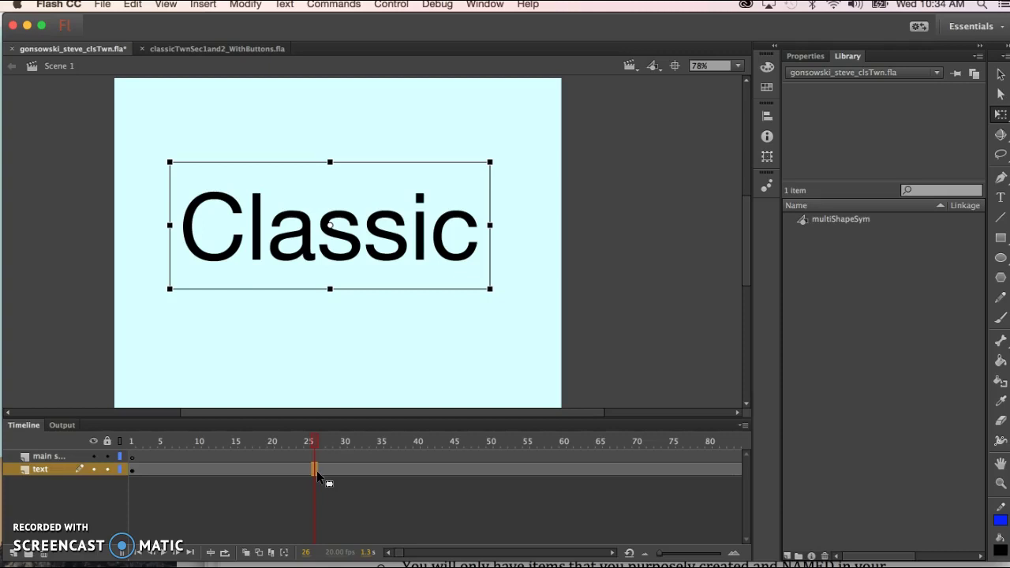
key("F6")
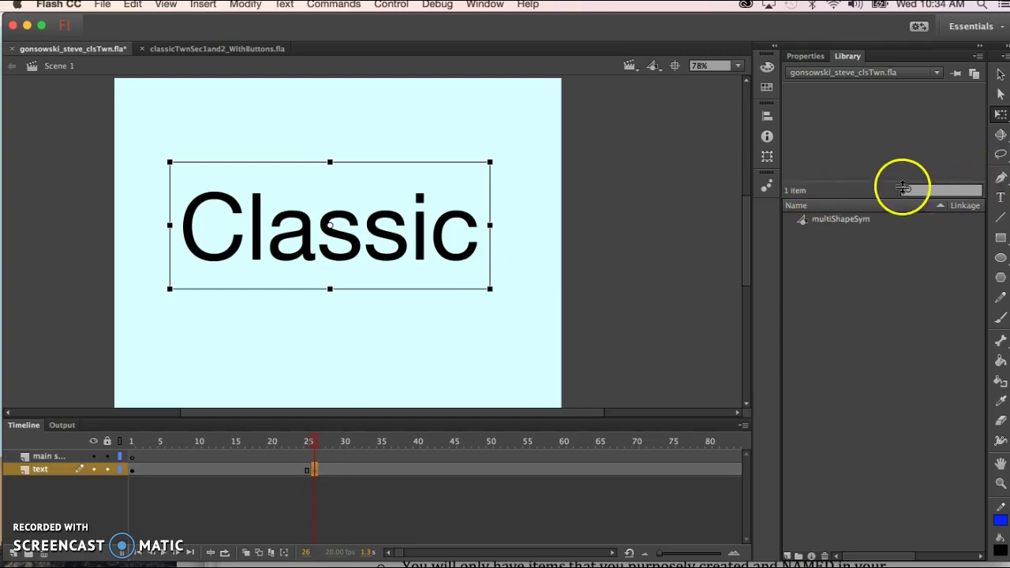
right_click(220, 464)
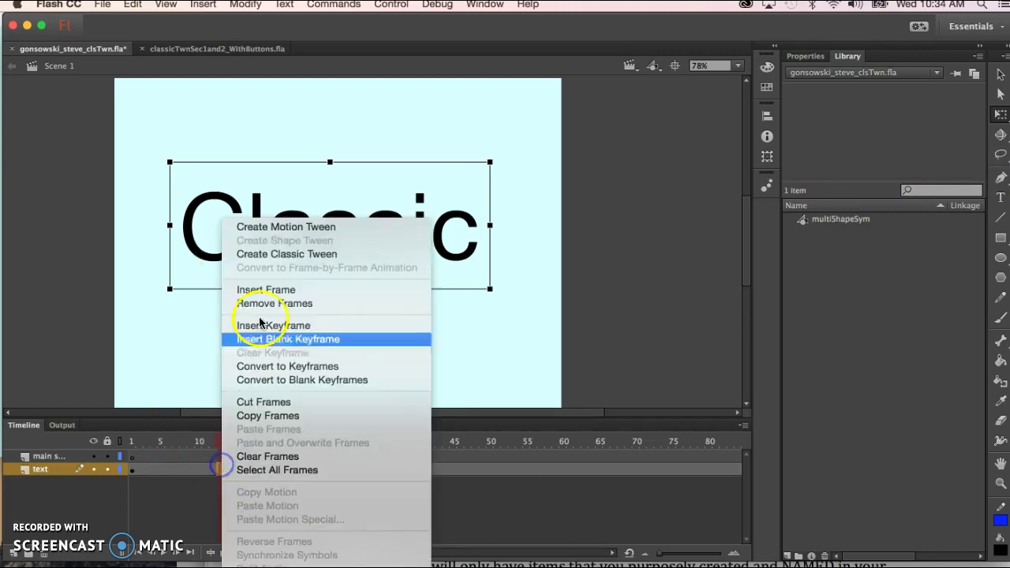
left_click(290, 254)
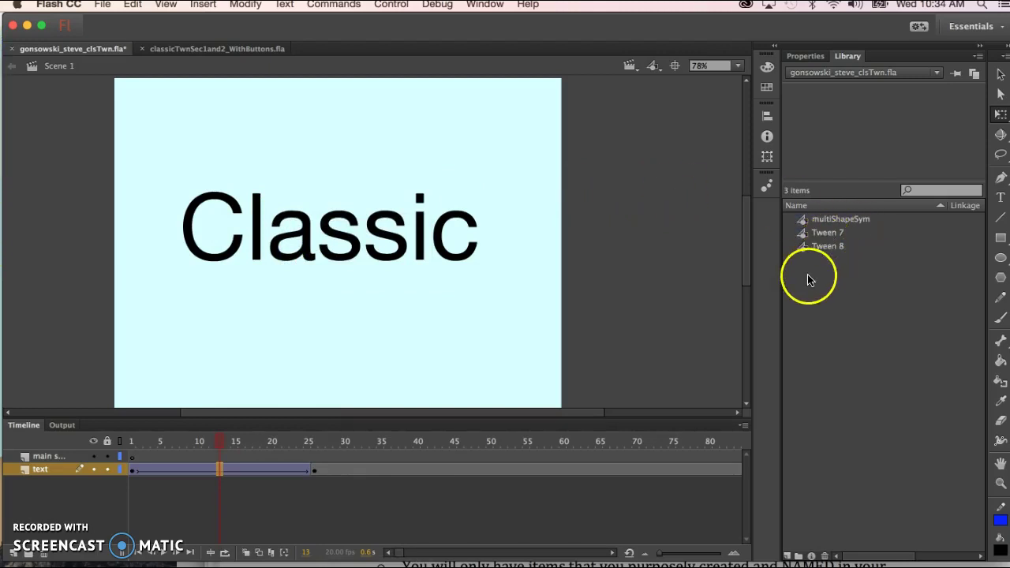
Undo the classic tween and its end keyframe, and delete the Tween 7 and Tween 8 symbols from the library.
key("super+a")
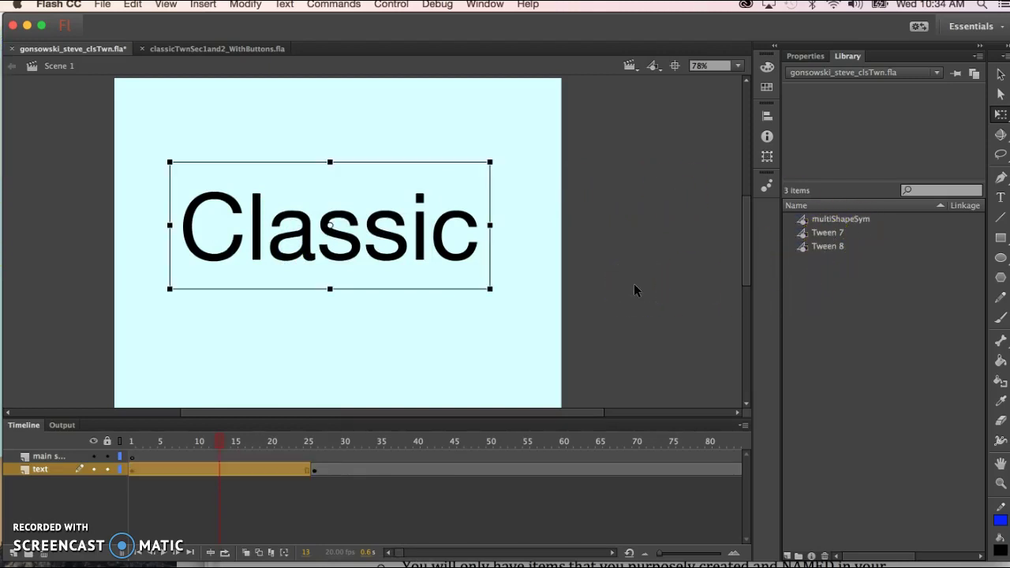
key("super+z")
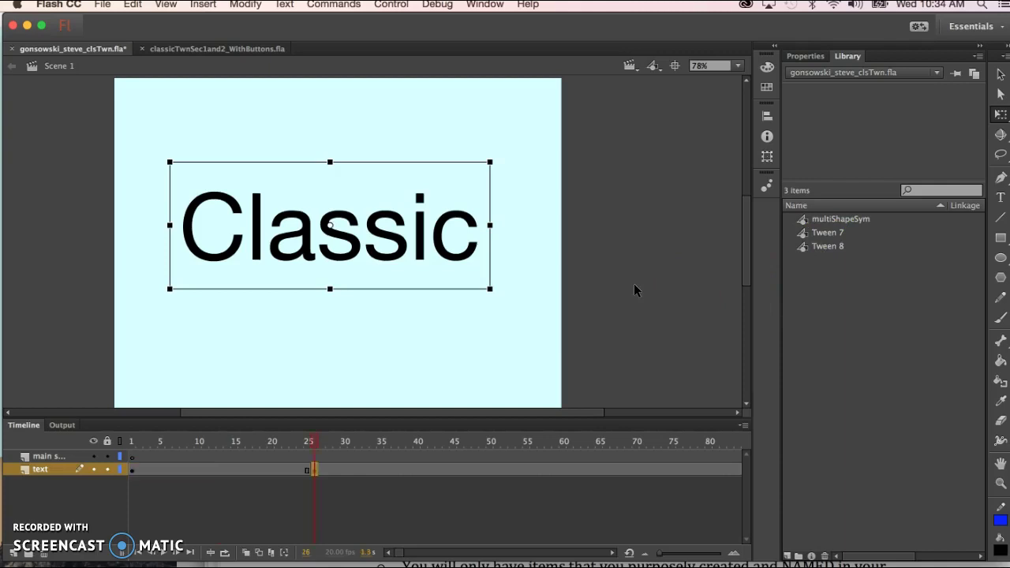
key("super+z")
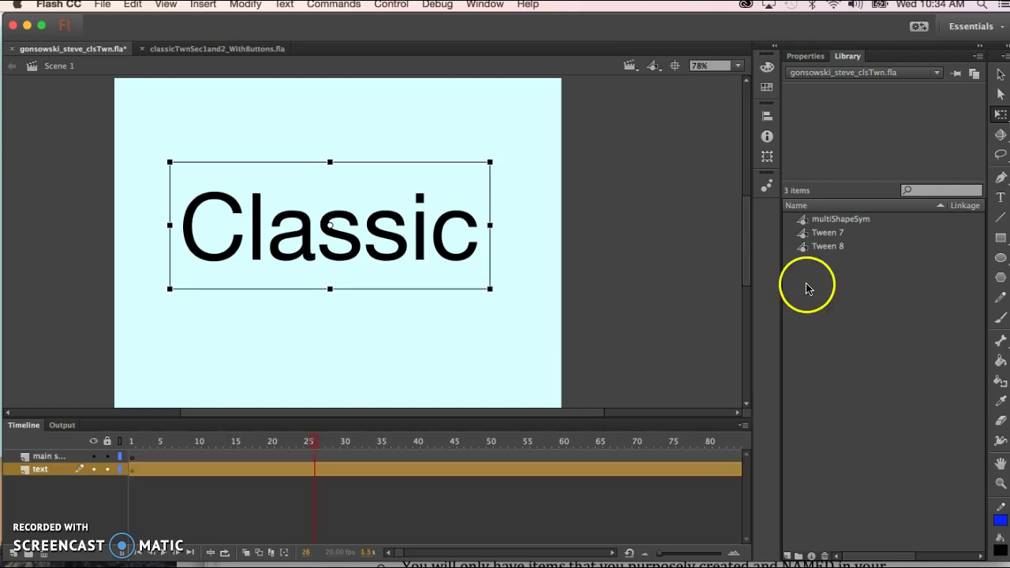
left_click(829, 233)
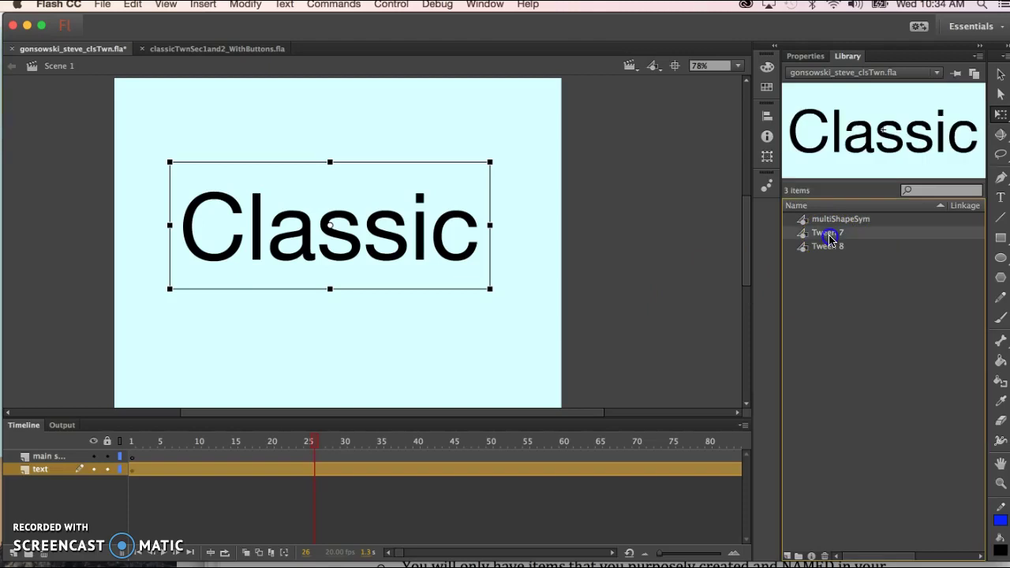
left_click(831, 249, "shift")
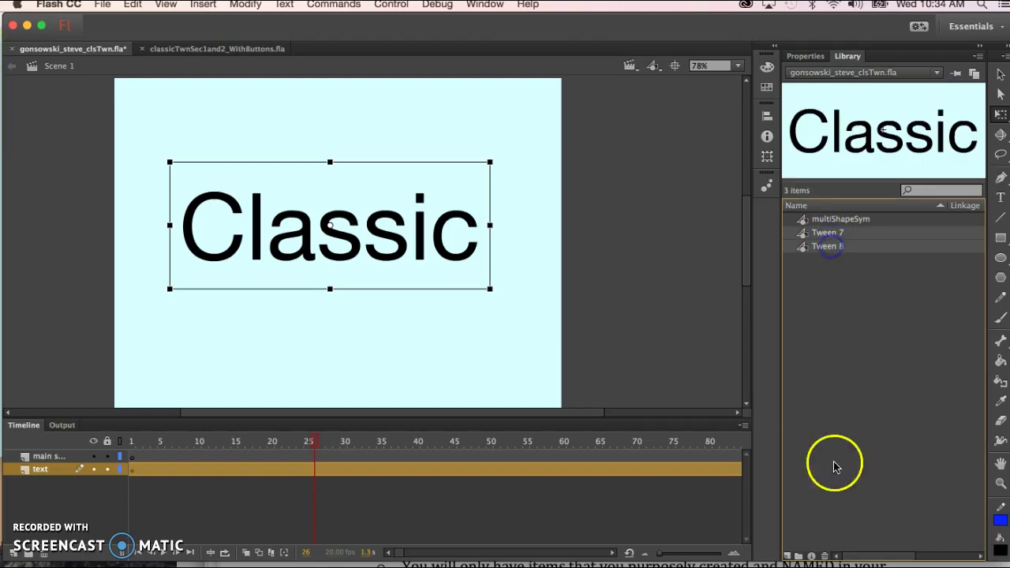
left_click(823, 558)
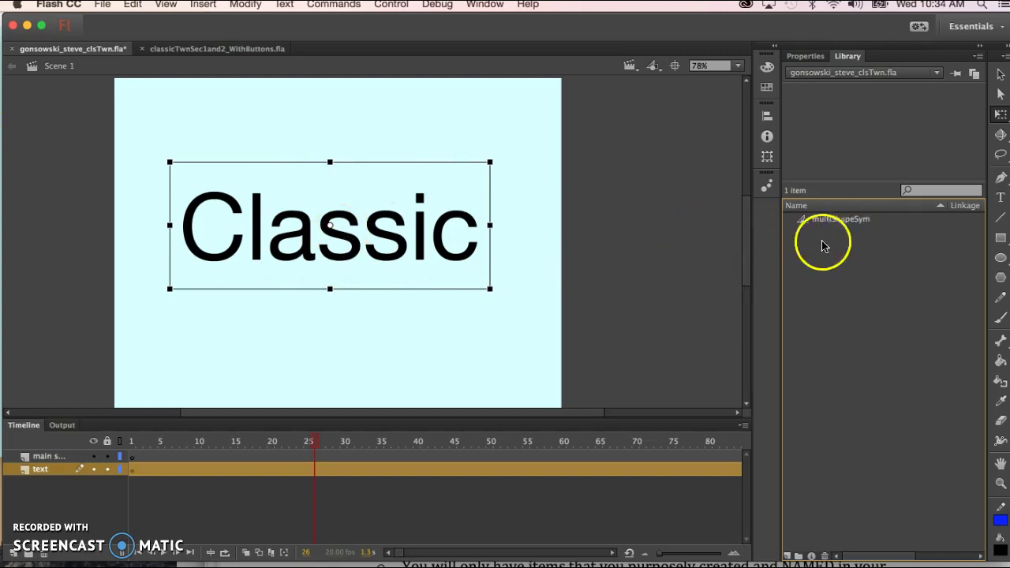
left_click(806, 57)
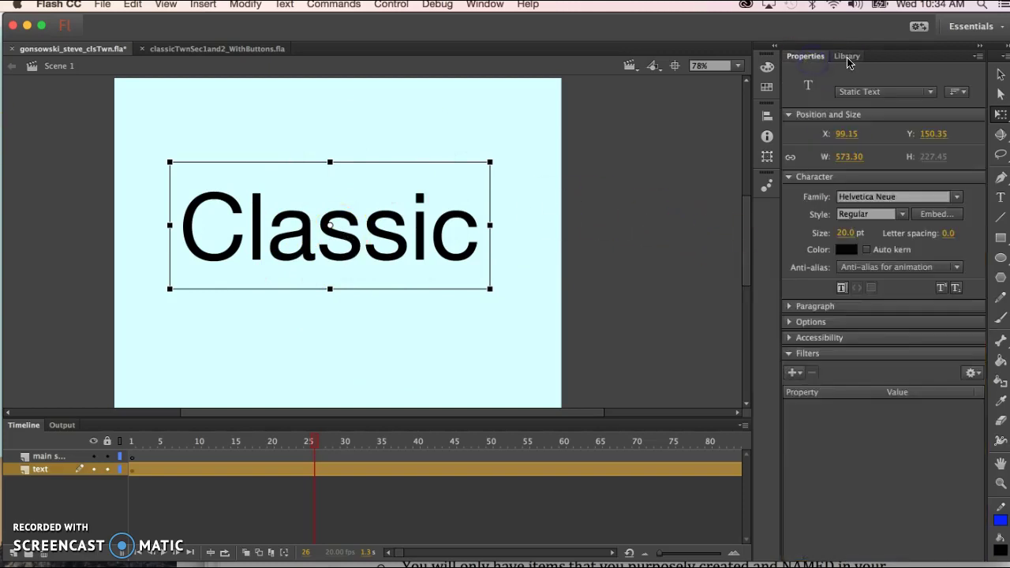
left_click(847, 58)
left_click(806, 57)
left_click(842, 57)
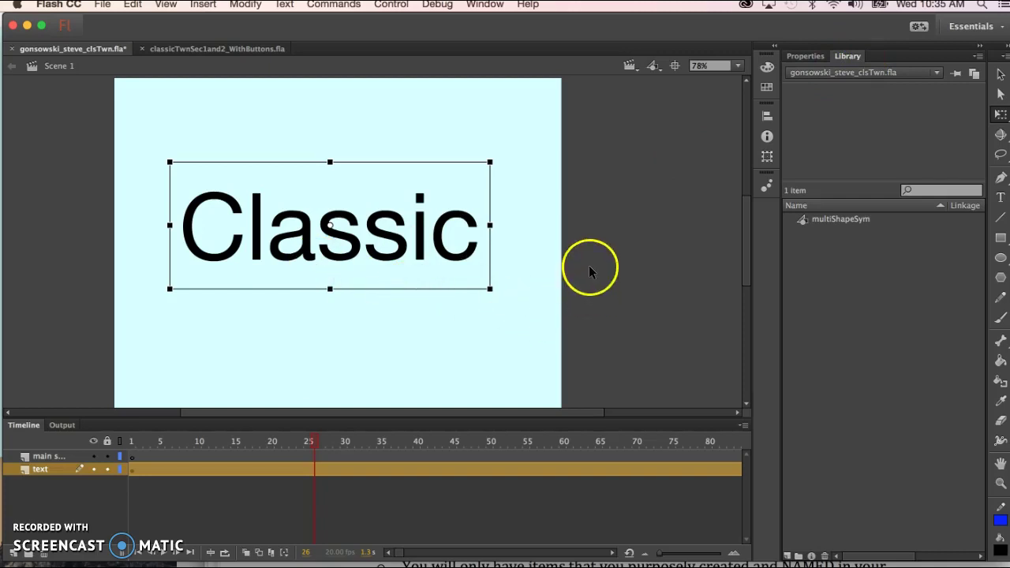
Return to frame 1 and convert the "Classic" text on the text layer to a graphic symbol named classic.
left_click(1001, 74)
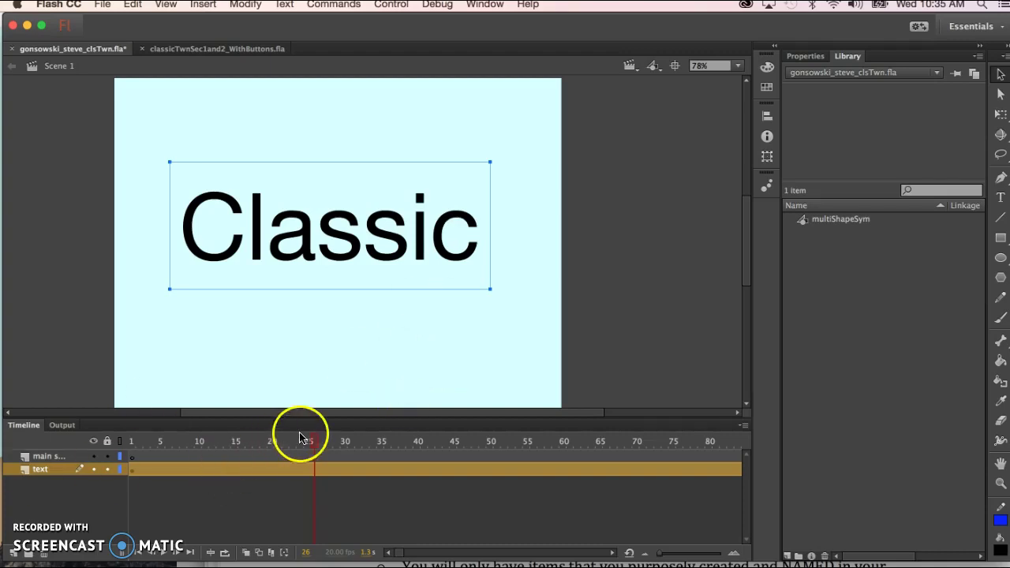
left_click_drag(314, 447, 55, 432)
left_click(132, 469)
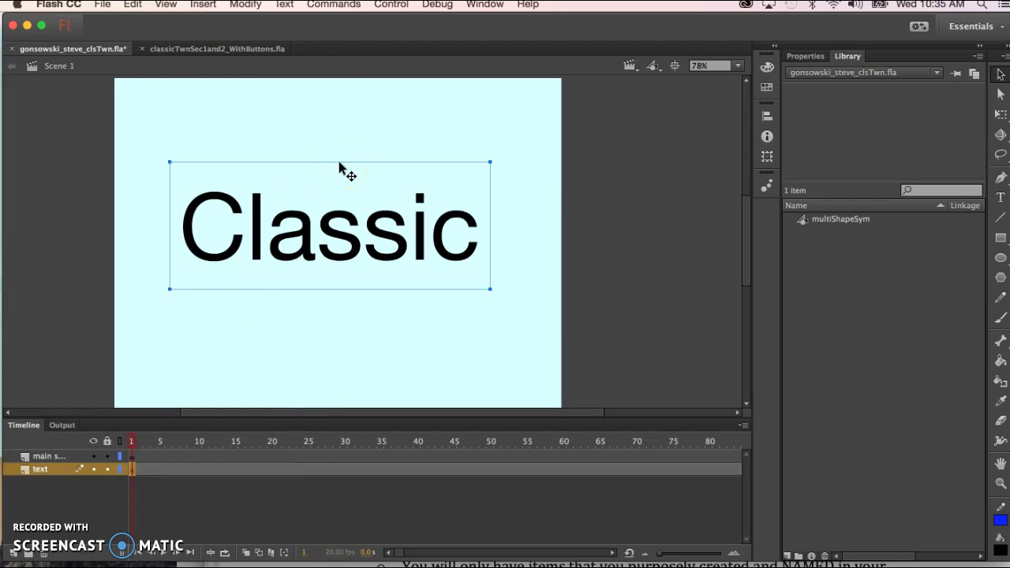
key("F8")
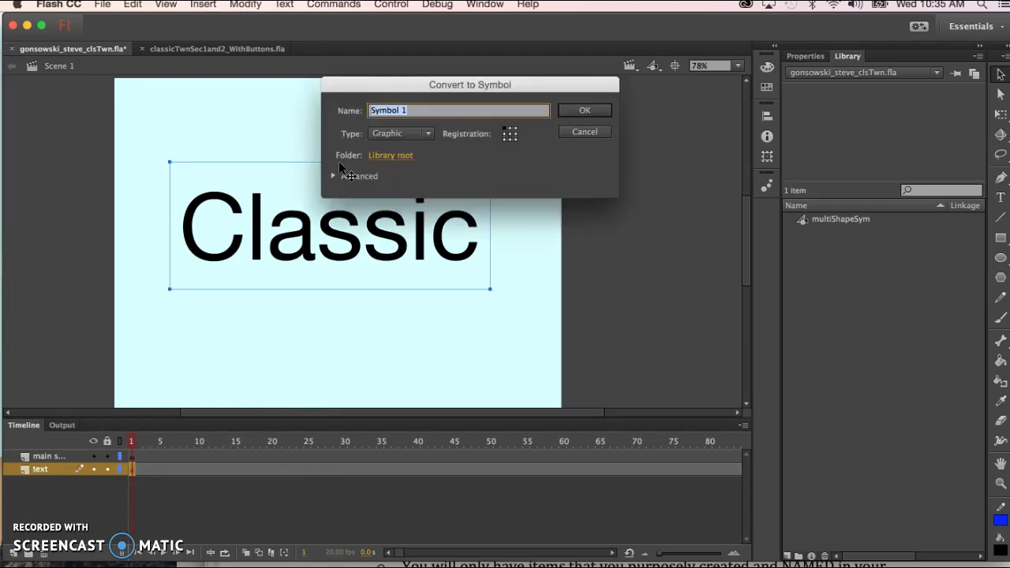
type("clssic")
key("BackSpace")
key("BackSpace")
key("BackSpace")
key("BackSpace")
key("BackSpace")
left_click(588, 110)
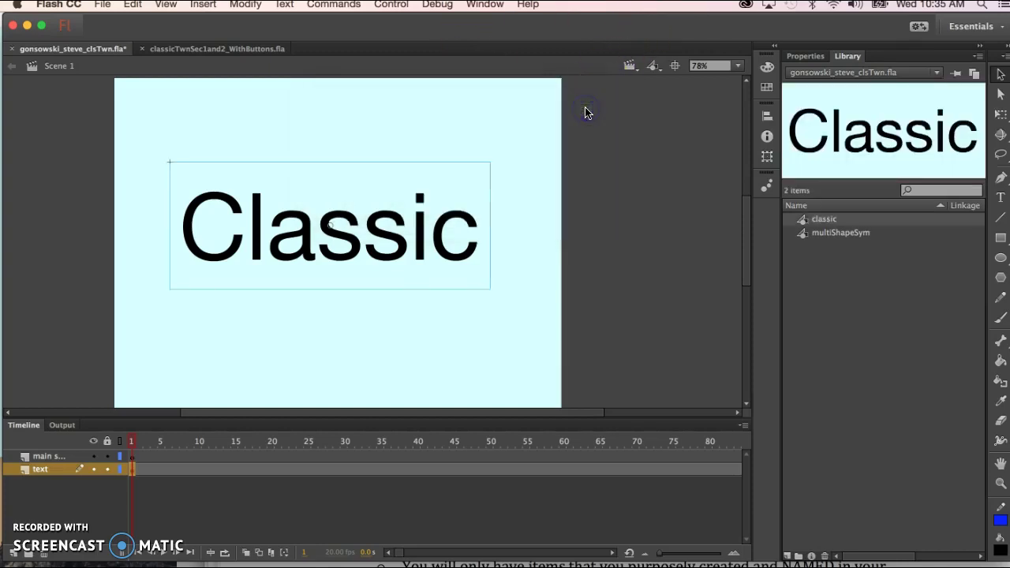
Insert a keyframe at frame 28 on the text layer and create a classic tween from frame 1 to it.
left_click(328, 469)
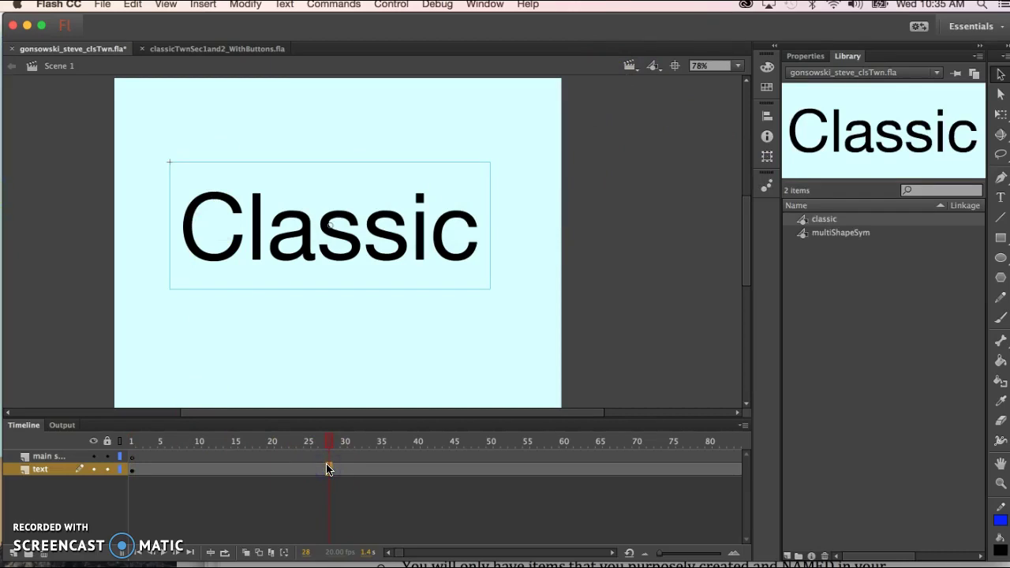
right_click(253, 470)
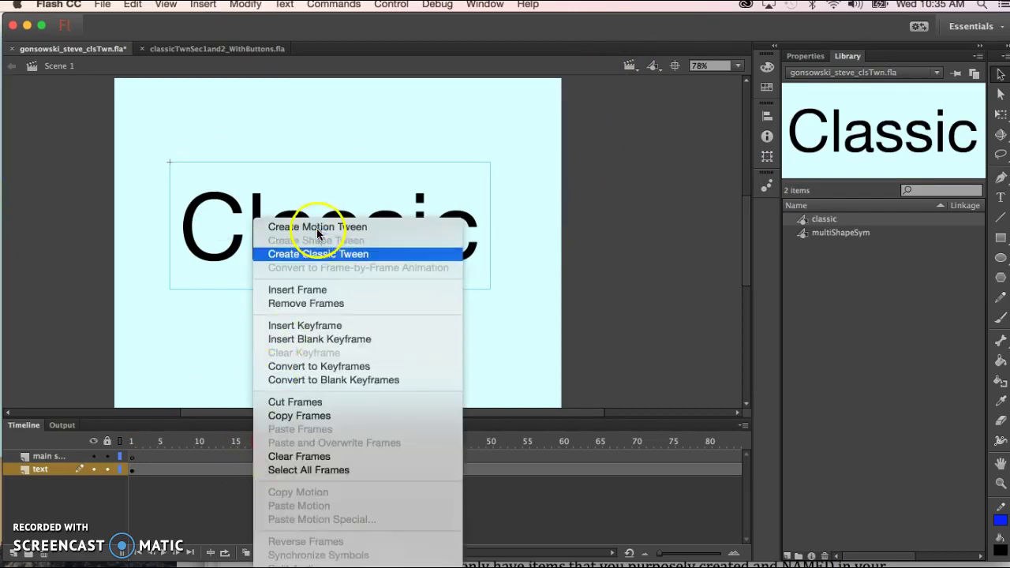
left_click(318, 254)
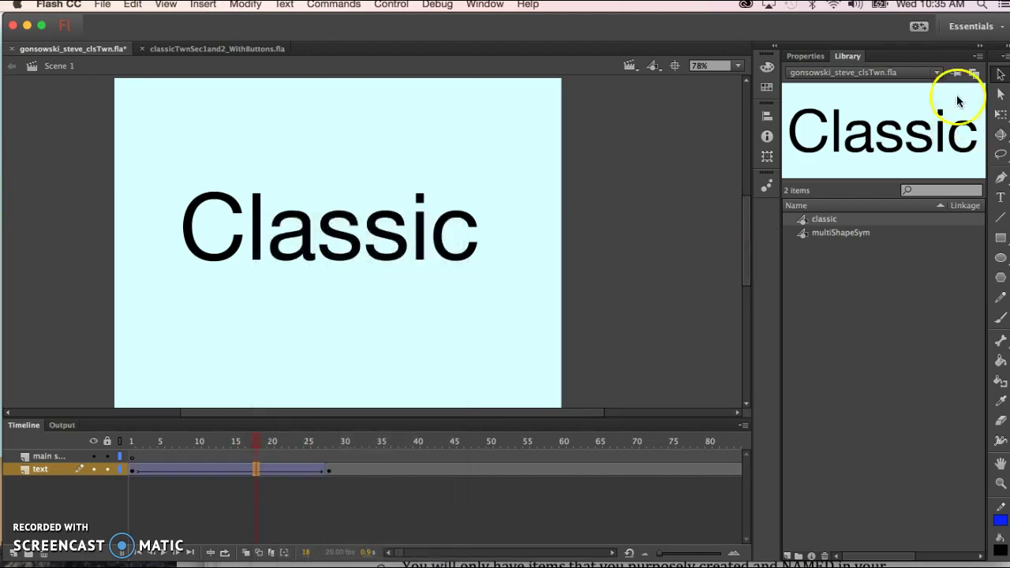
Set the tween to rotate clockwise once and preview the rotation up to frame 28.
left_click(805, 56)
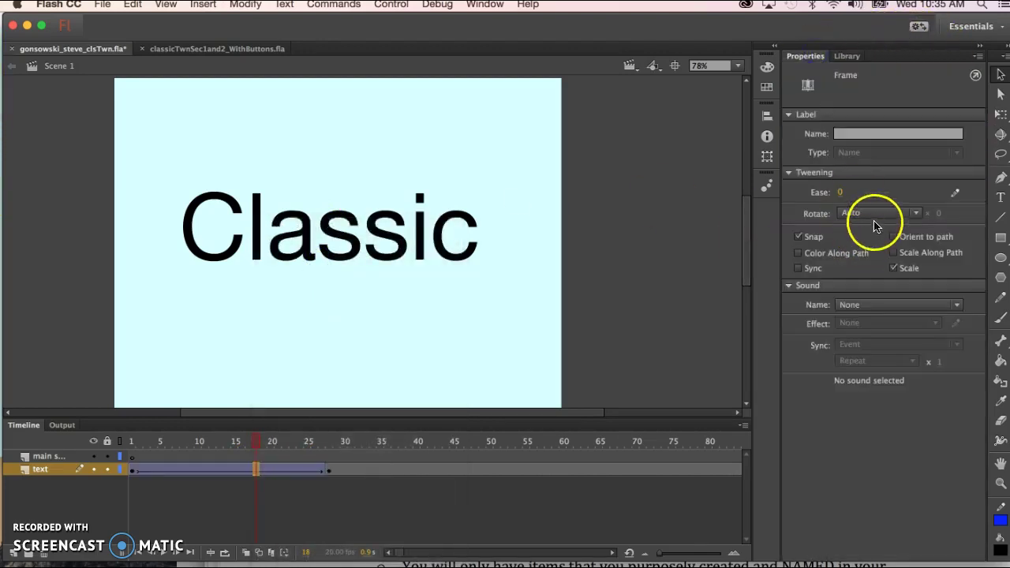
left_click(916, 213)
left_click(867, 257)
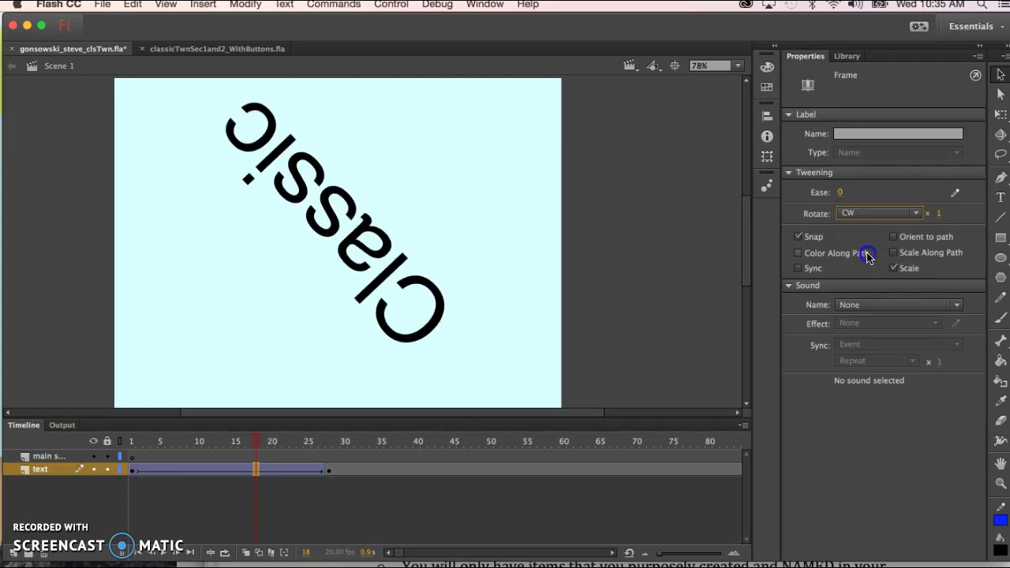
left_click_drag(253, 440, 327, 452)
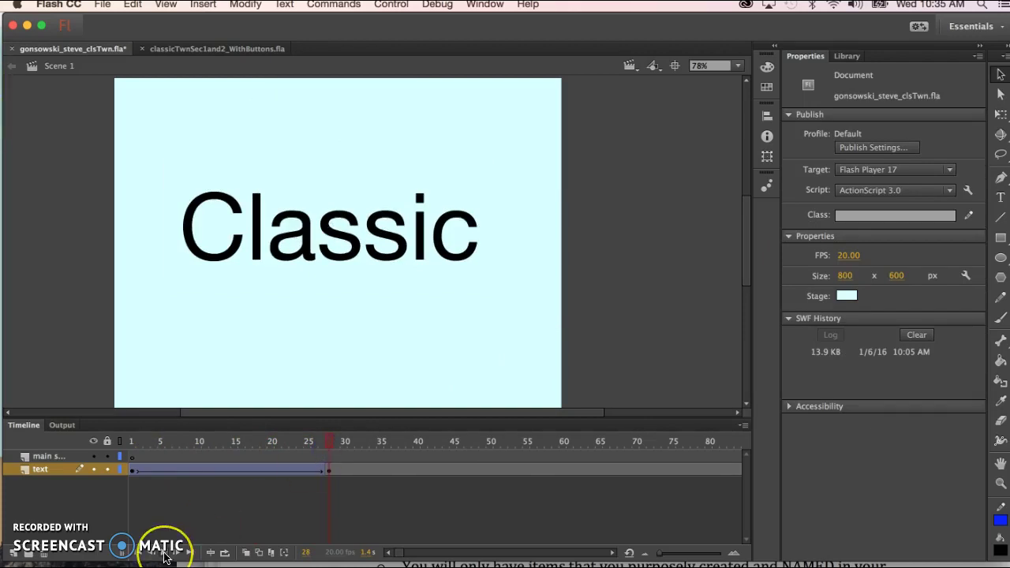
left_click(96, 545)
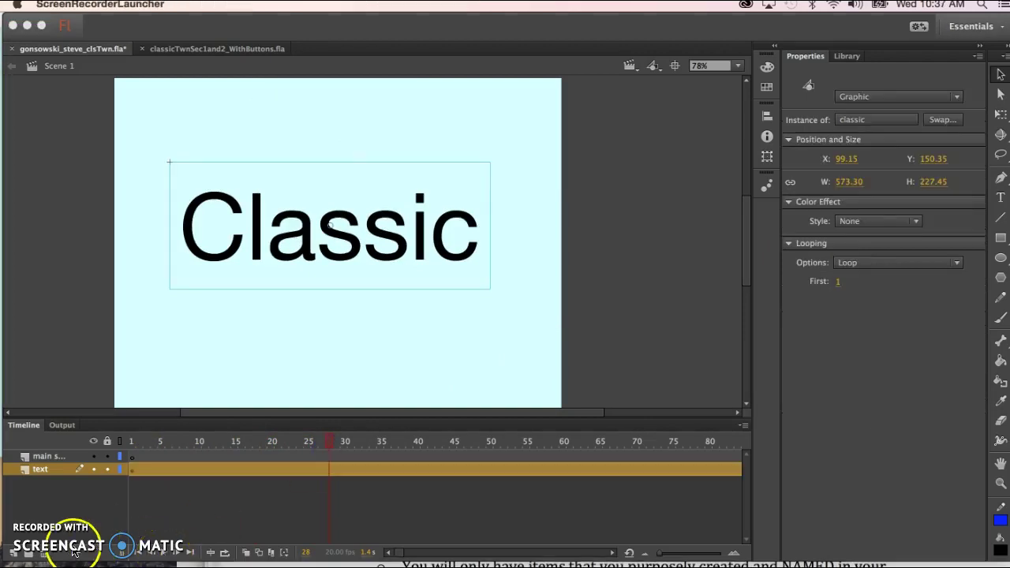
left_click(243, 532)
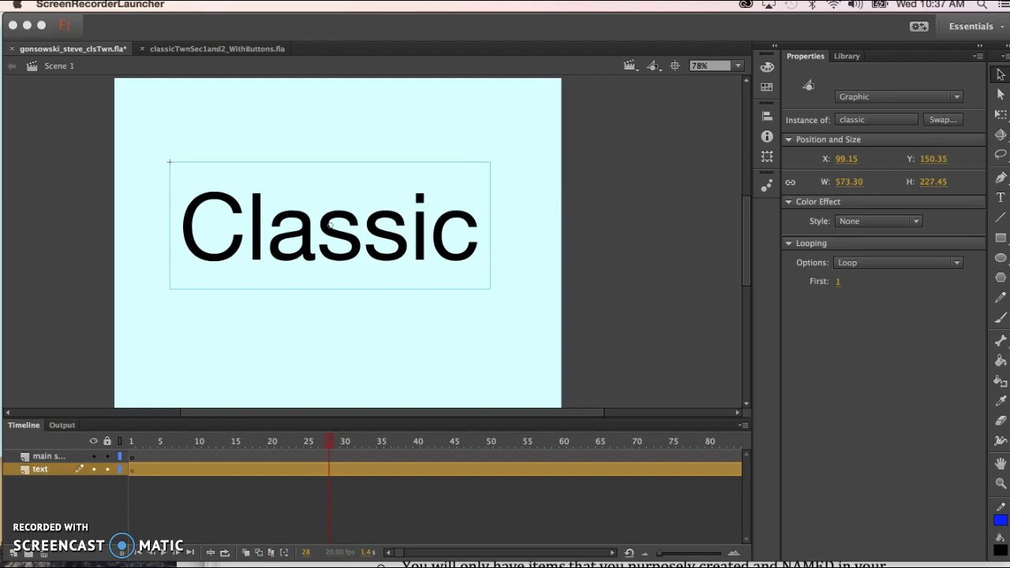